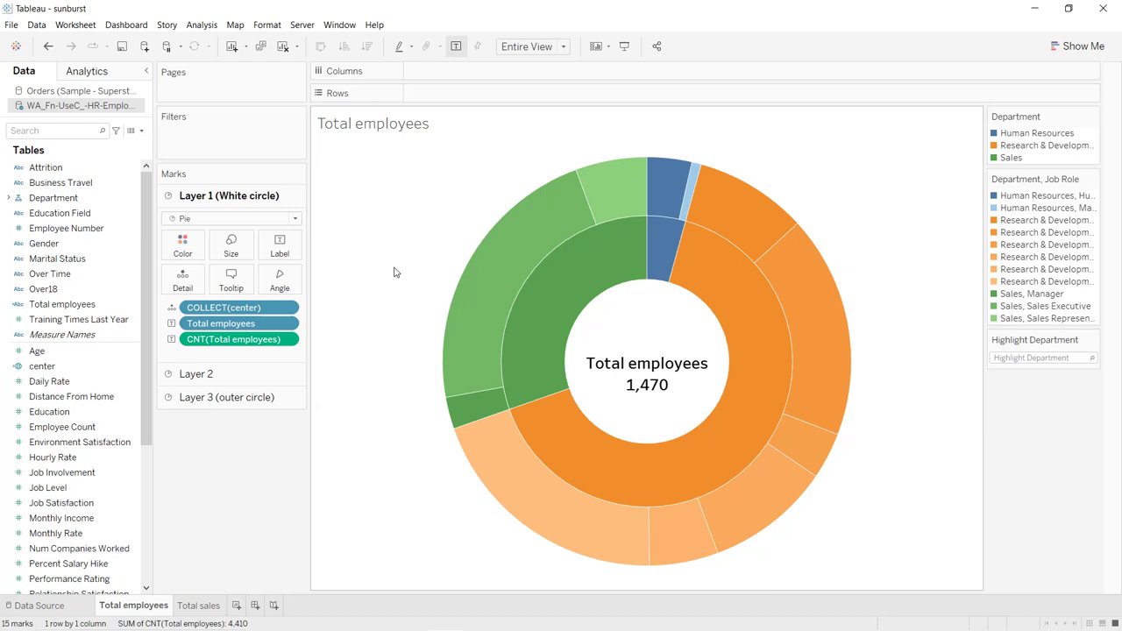
# - Switch to the Total sales sheet to review the finished sunburst
pyautogui.hotkey('ctrl', 'Tab')
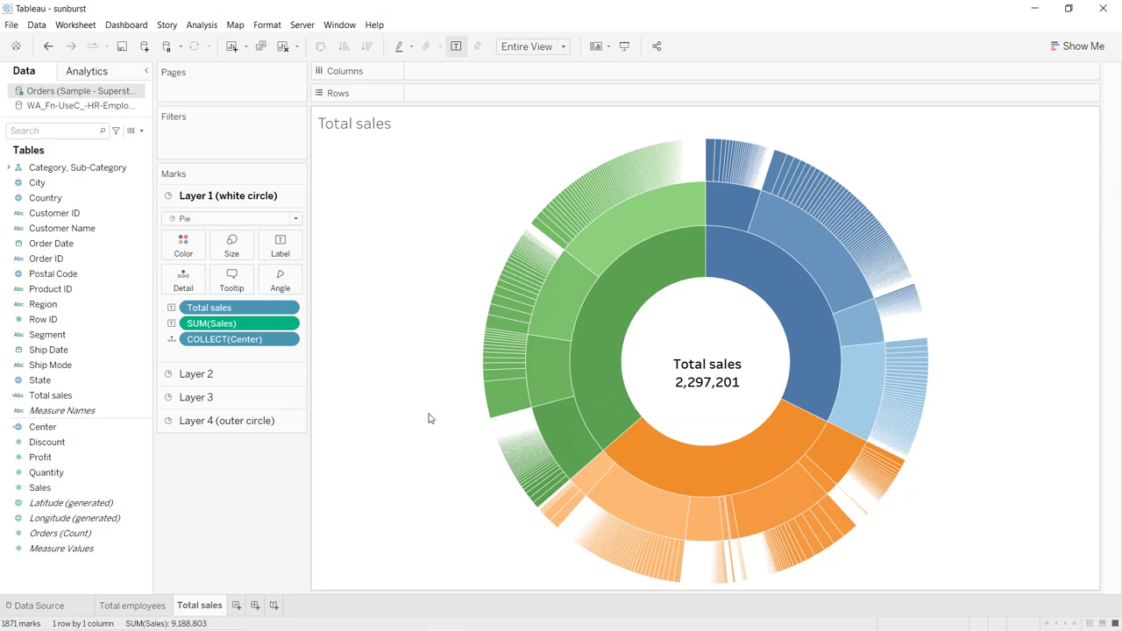
pyautogui.moveTo(511, 420)
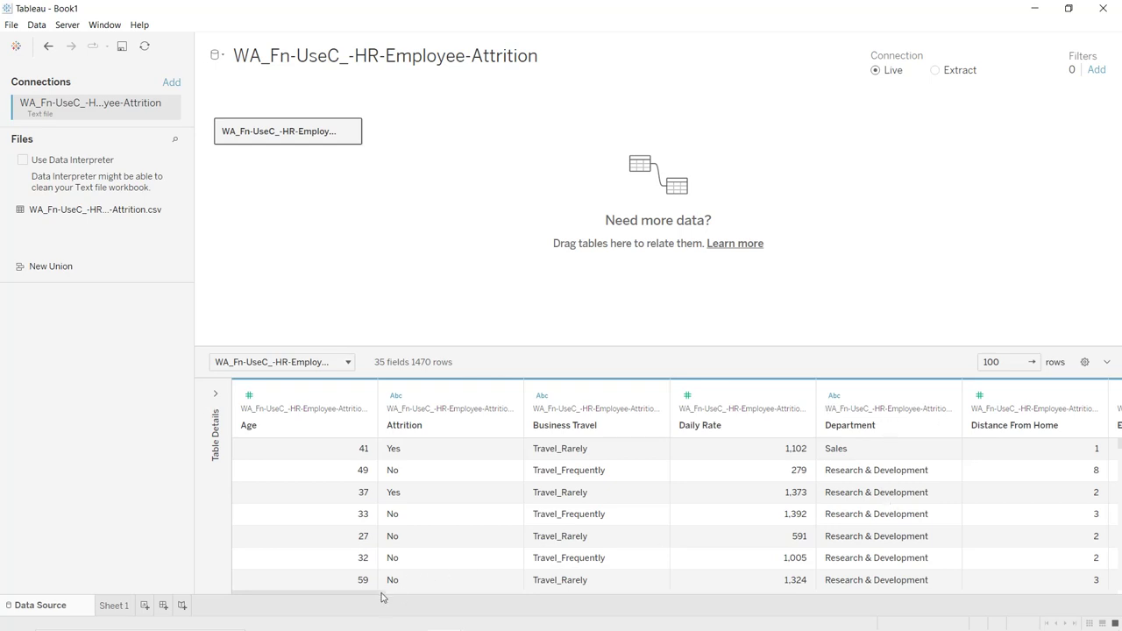
# - Scroll through the attrition data's columns, then go to the empty Sheet 1 worksheet
pyautogui.moveTo(378, 593); pyautogui.dragTo(524, 584)
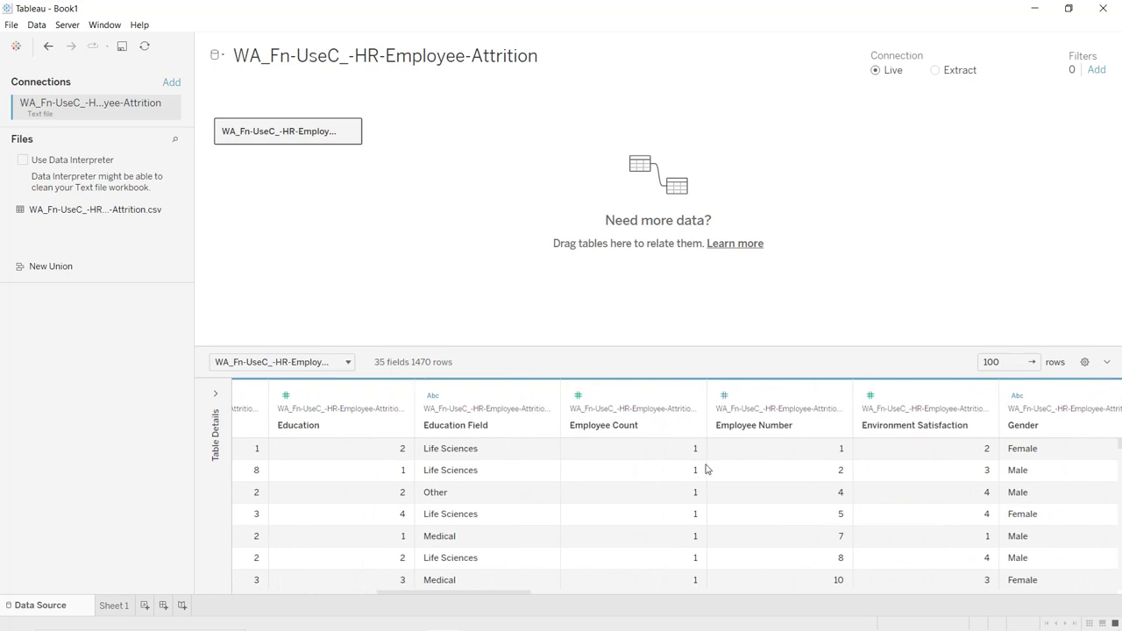
pyautogui.moveTo(488, 596); pyautogui.dragTo(619, 586)
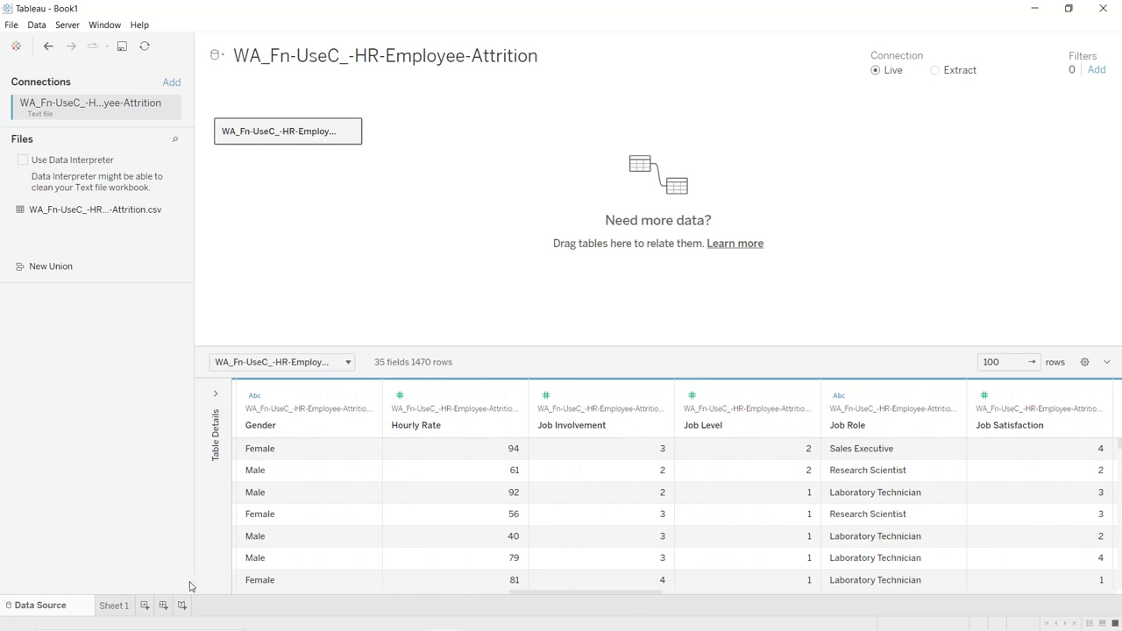
pyautogui.click(114, 606)
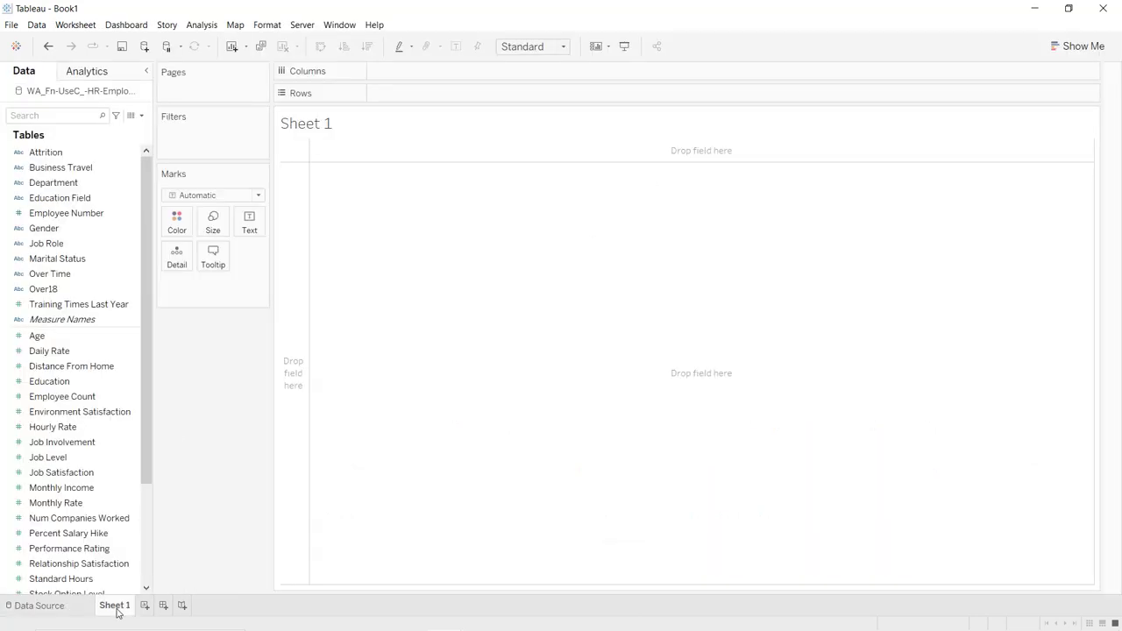
# - Create a calculated field named Center with the formula MAKEPOINT(0,0)
pyautogui.click(141, 117)
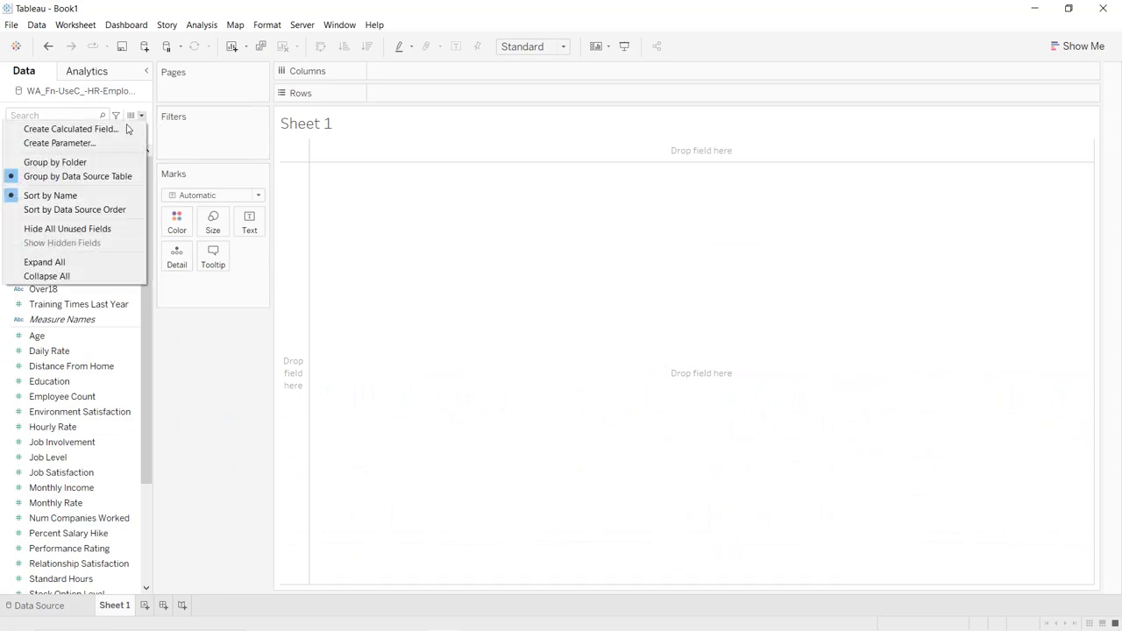
pyautogui.click(122, 129)
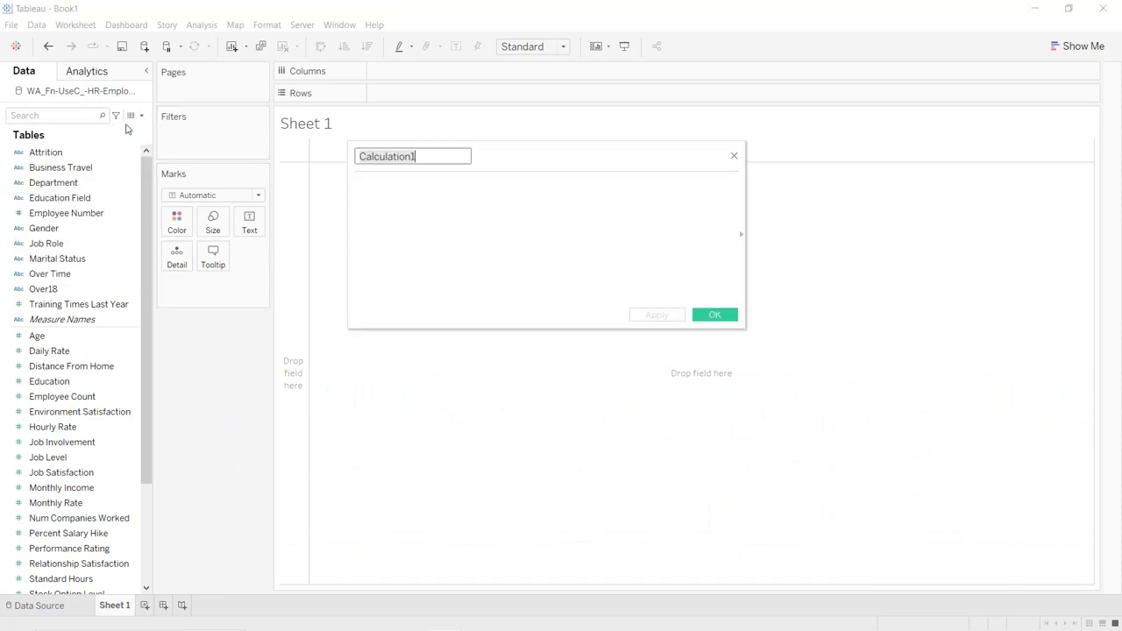
pyautogui.write('Ceb')
pyautogui.press('BackSpace')
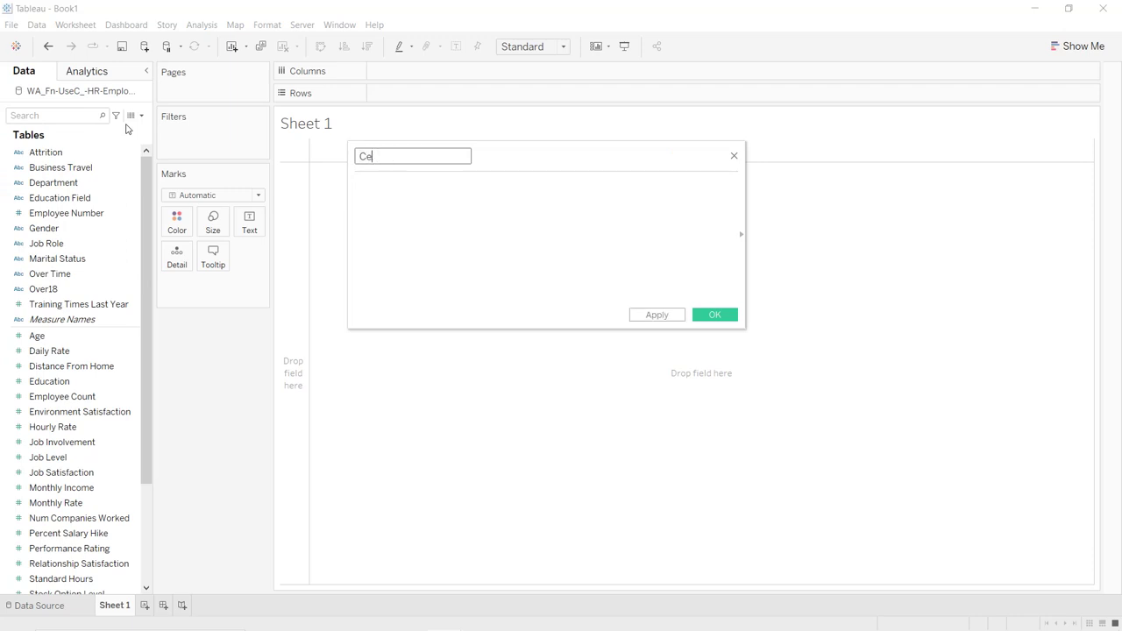
pyautogui.write('nter')
pyautogui.press('Tab')
pyautogui.write('Make')
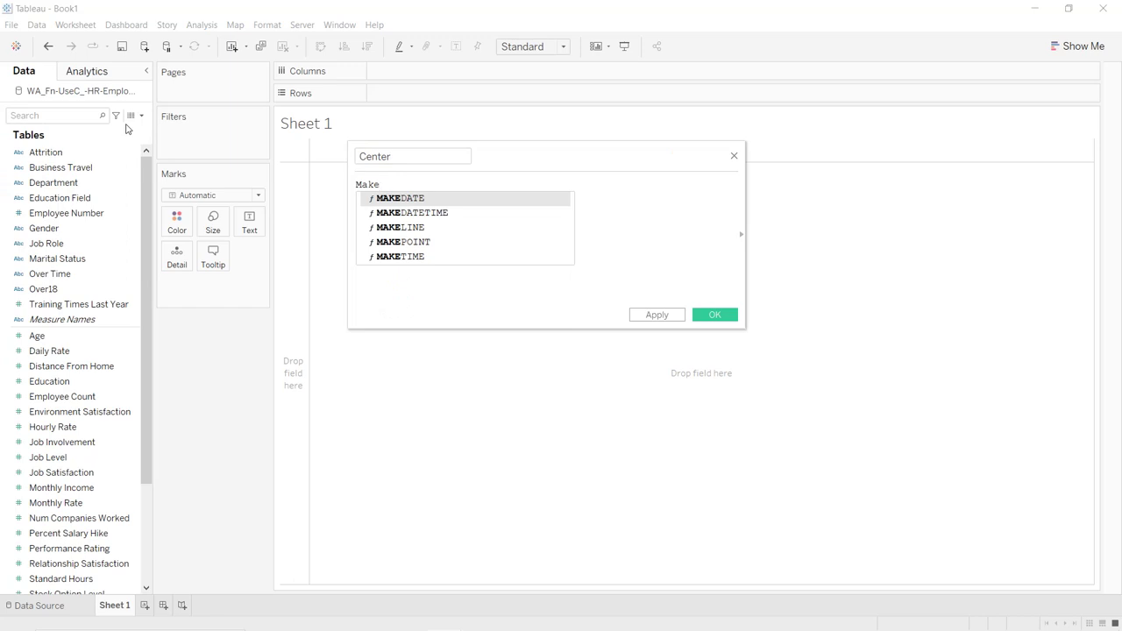
pyautogui.doubleClick(403, 242)
pyautogui.write('[')
pyautogui.write(',0')
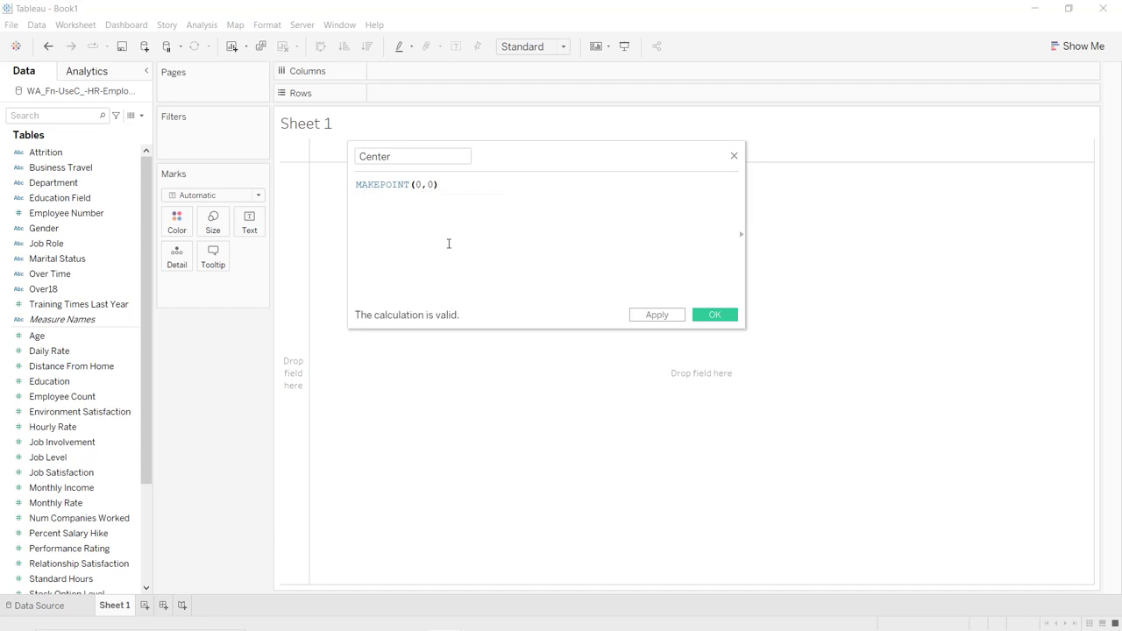
pyautogui.click(657, 315)
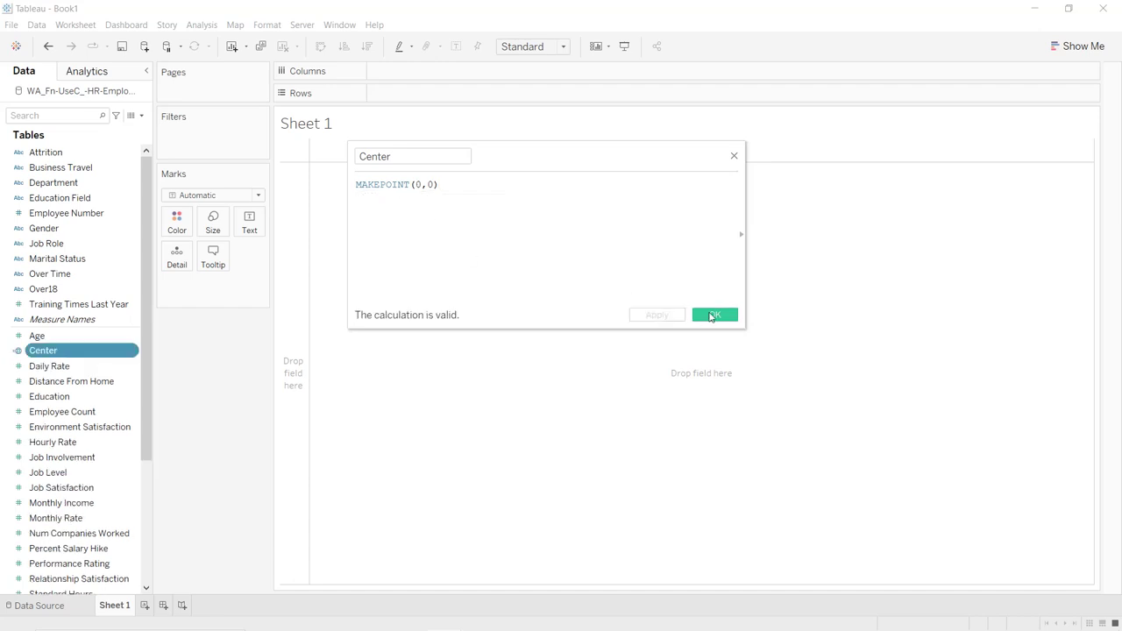
pyautogui.click(710, 316)
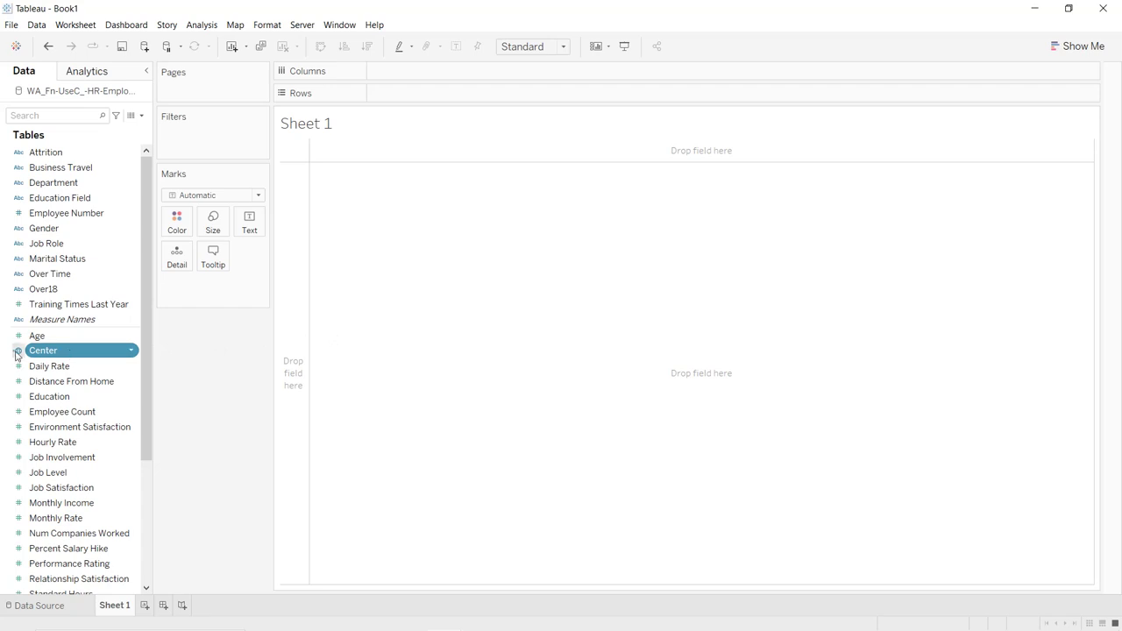
# - Create a hierarchy from the Department field, keeping the default Department name
pyautogui.rightClick(68, 184)
pyautogui.moveTo(147, 398)
pyautogui.click(243, 395)
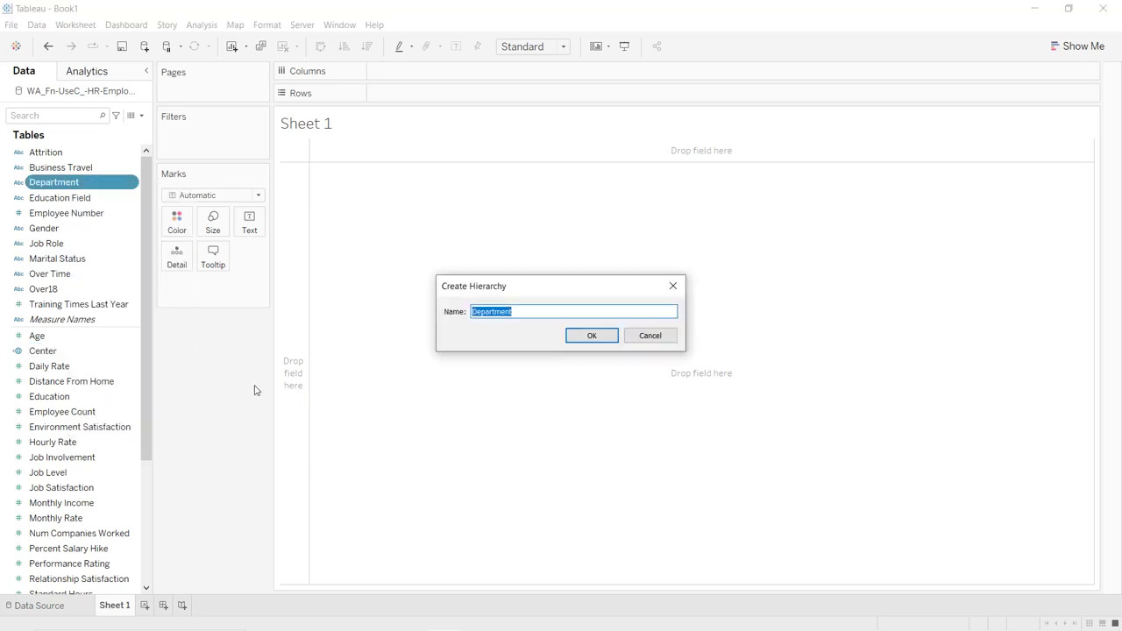
pyautogui.click(605, 338)
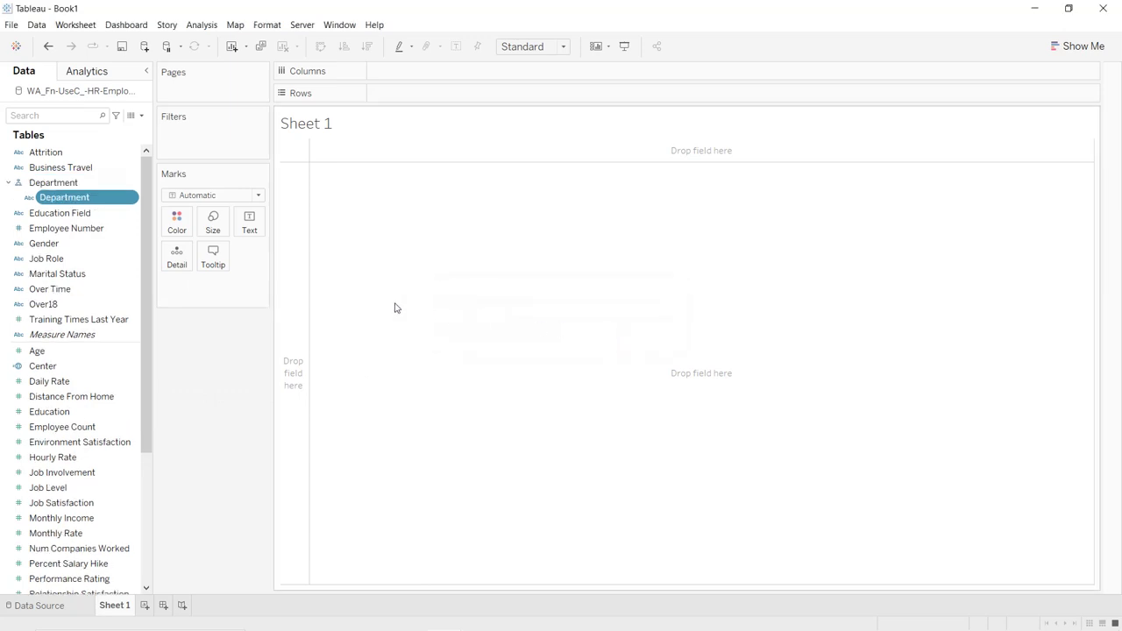
# - Add Job Role to the Department hierarchy beneath Department
pyautogui.rightClick(84, 263)
pyautogui.moveTo(183, 474)
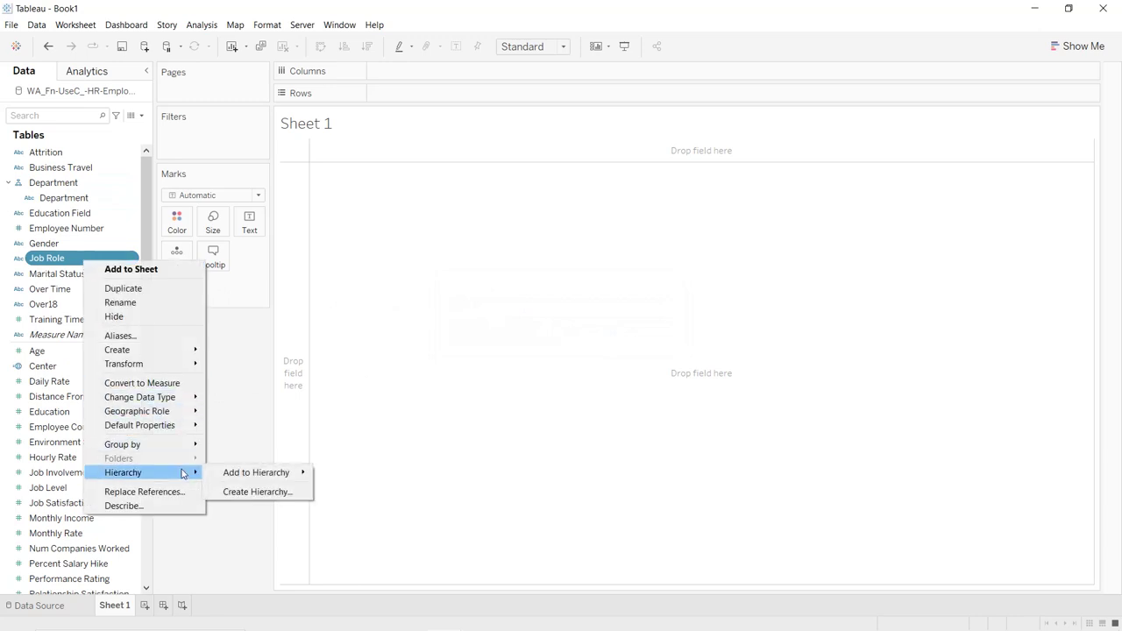
pyautogui.moveTo(226, 473)
pyautogui.click(342, 474)
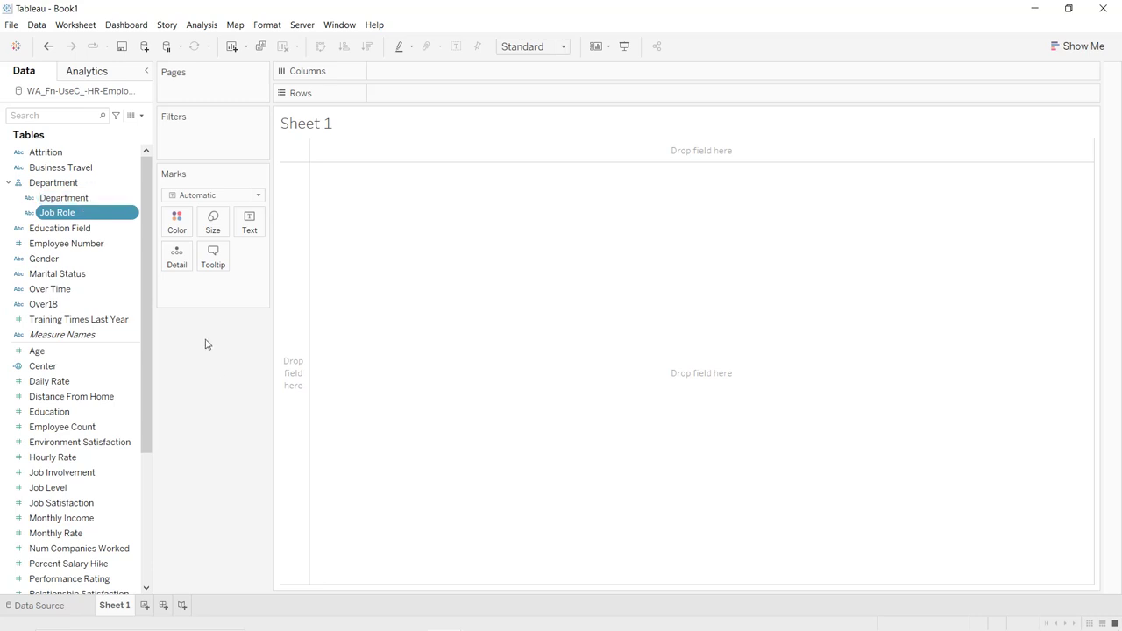
pyautogui.click(141, 115)
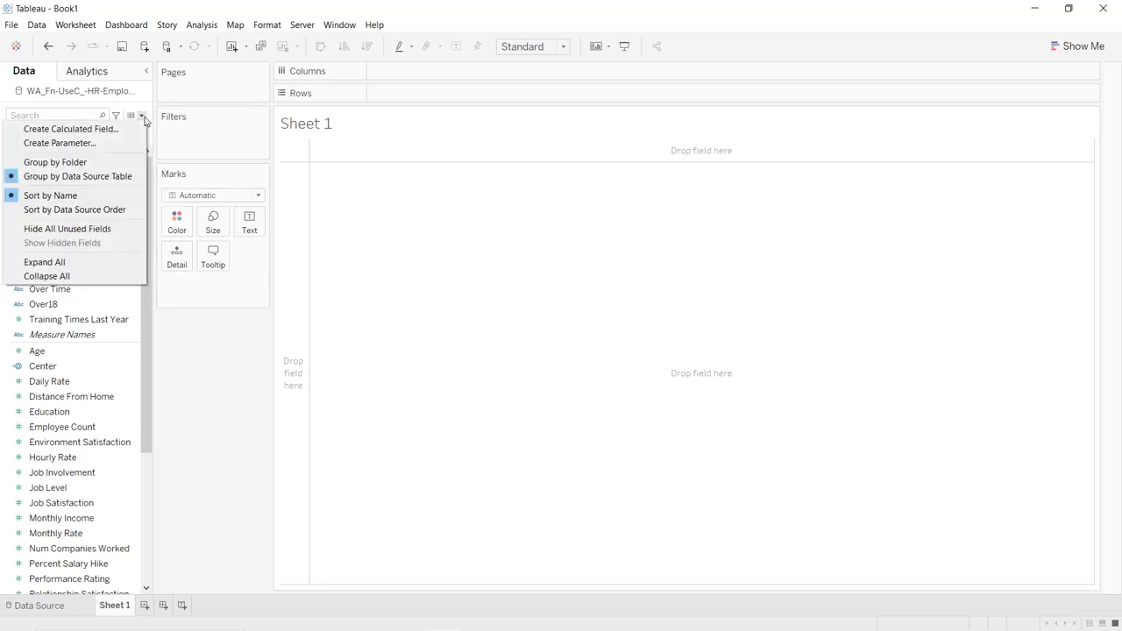
# - Create a Total employees field whose formula is "Total employees", then plot Center on a map
pyautogui.click(132, 130)
pyautogui.press('BackSpace')
pyautogui.write('Total ')
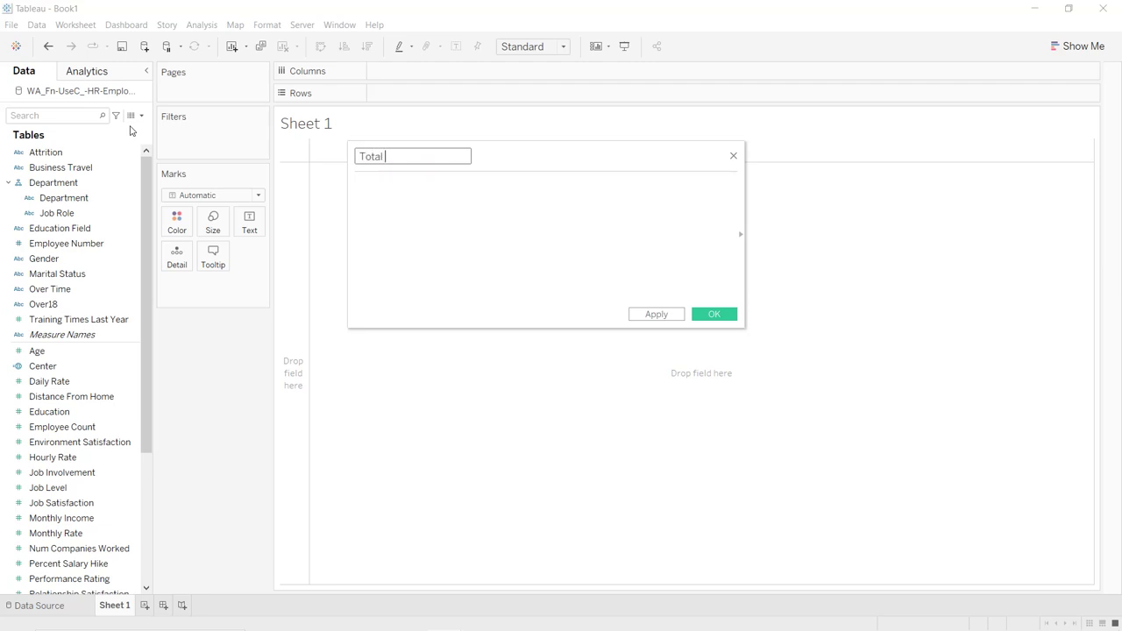
pyautogui.write('employees')
pyautogui.doubleClick(431, 158)
pyautogui.tripleClick(430, 158)
pyautogui.hotkey('ctrl', 'c')
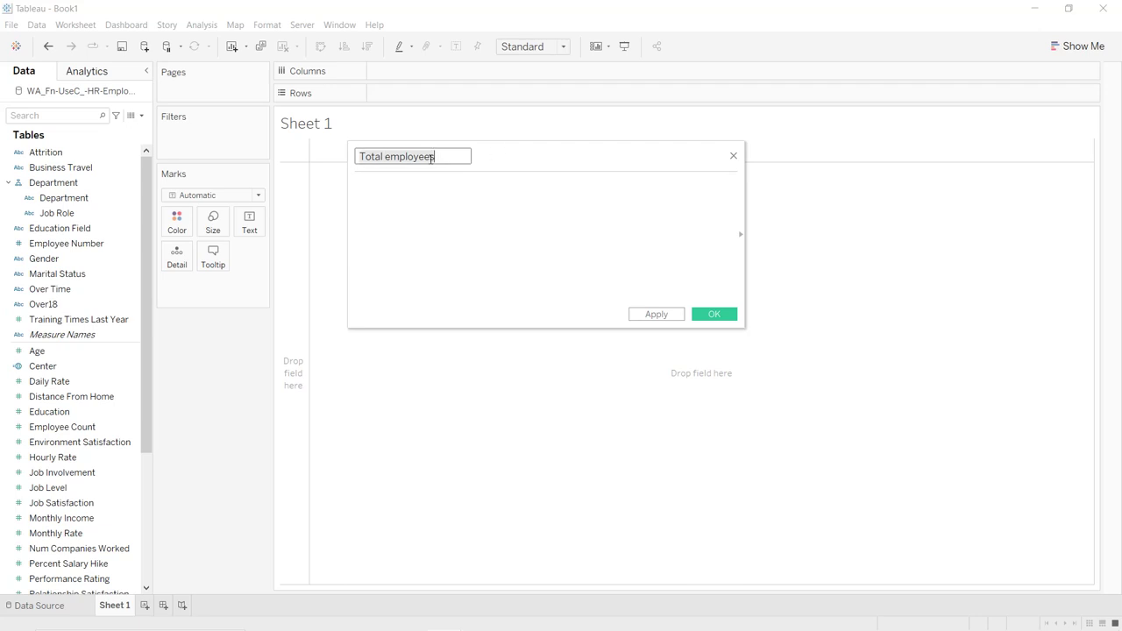
pyautogui.click(431, 184)
pyautogui.write('"')
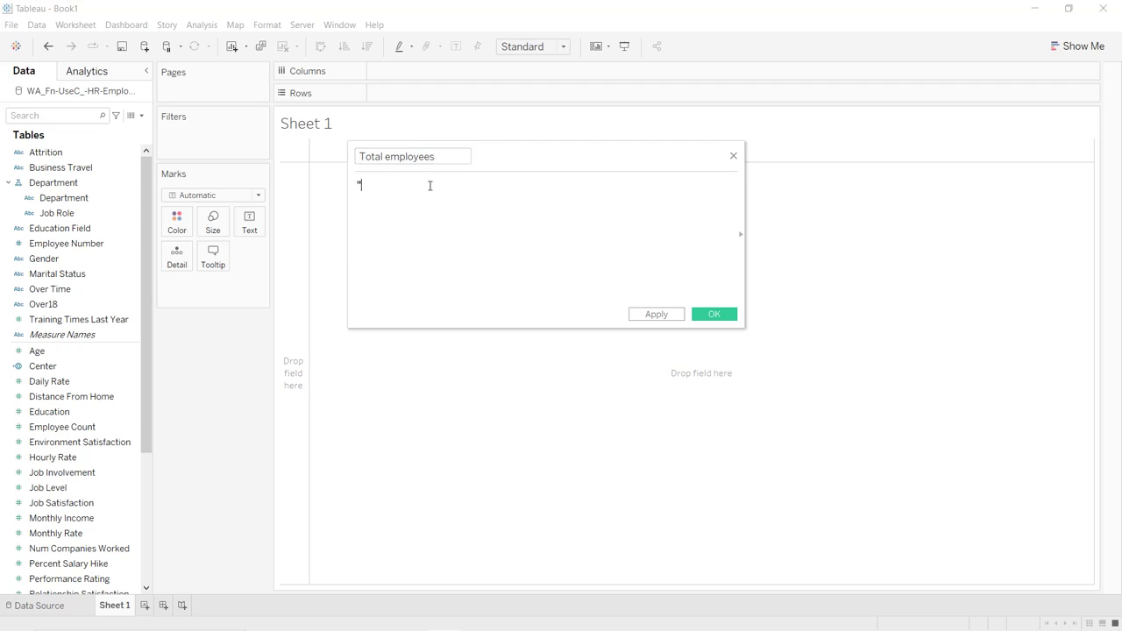
pyautogui.hotkey('ctrl', 'v')
pyautogui.write('"')
pyautogui.click(679, 315)
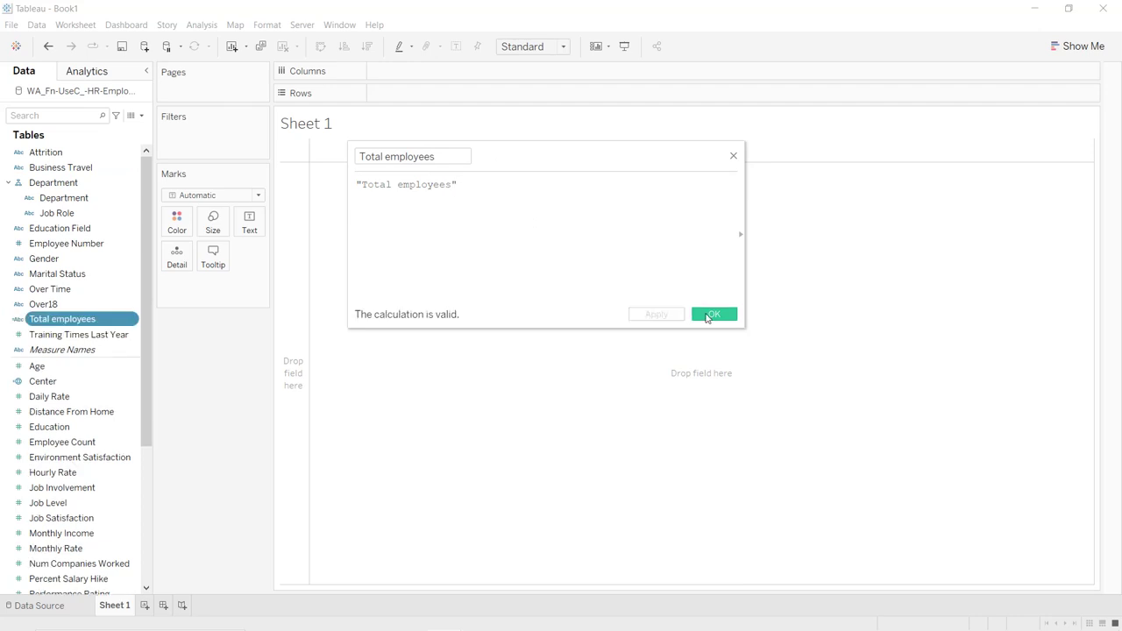
pyautogui.click(712, 315)
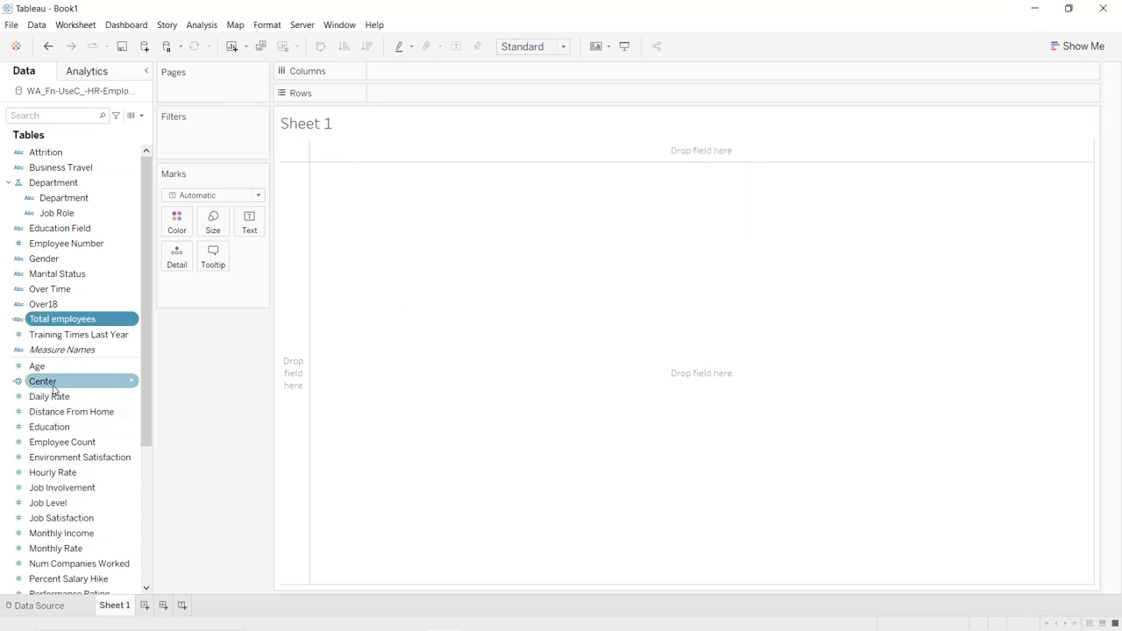
pyautogui.moveTo(78, 389); pyautogui.dragTo(181, 265)
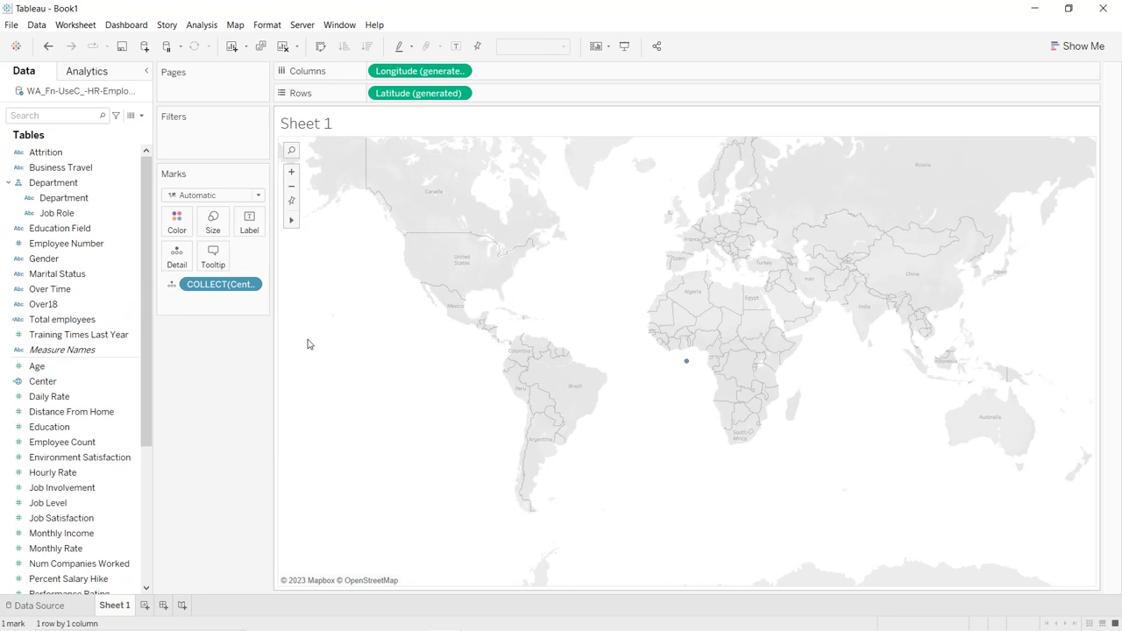
# - Add Center twice more as marks layers, giving three Center layers at 0,0
pyautogui.click(55, 382)
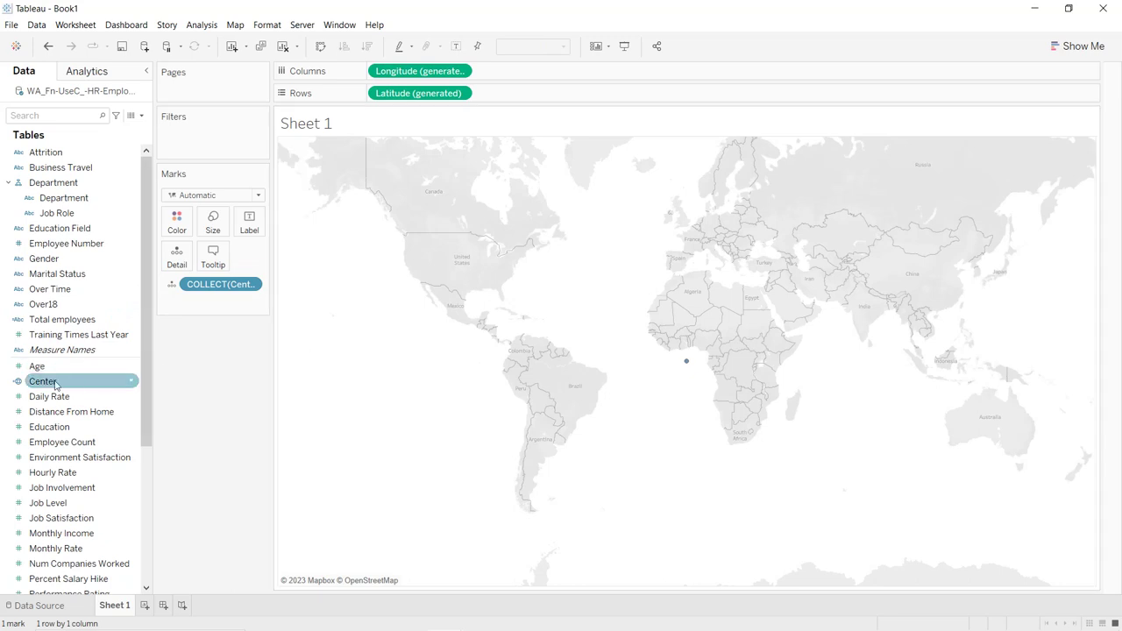
pyautogui.moveTo(54, 384); pyautogui.dragTo(329, 171)
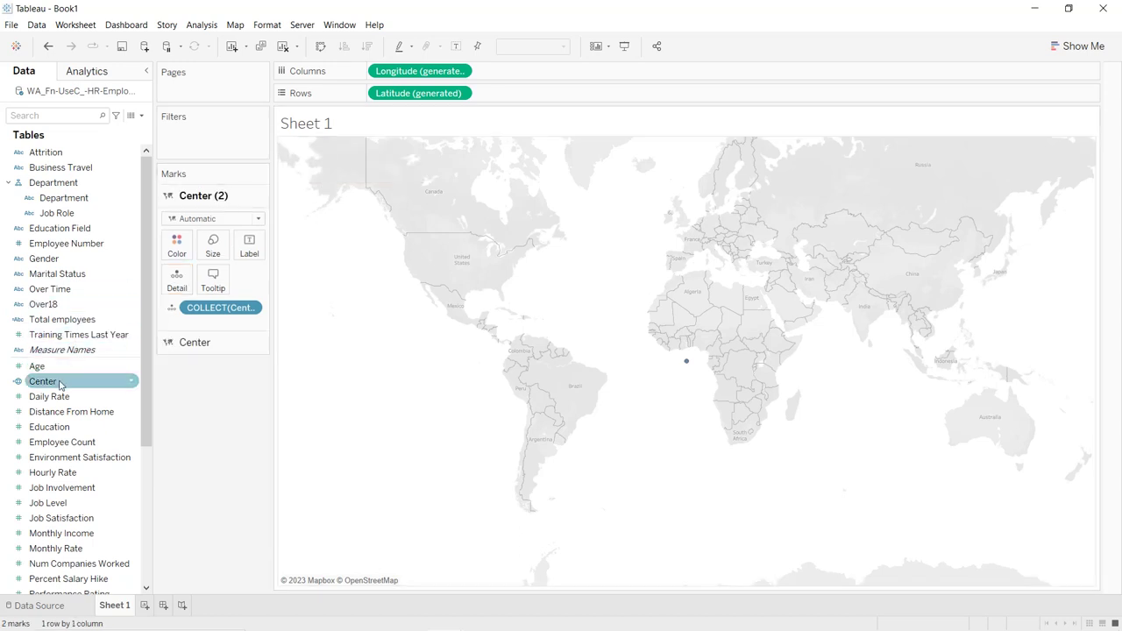
pyautogui.moveTo(59, 386); pyautogui.dragTo(326, 174)
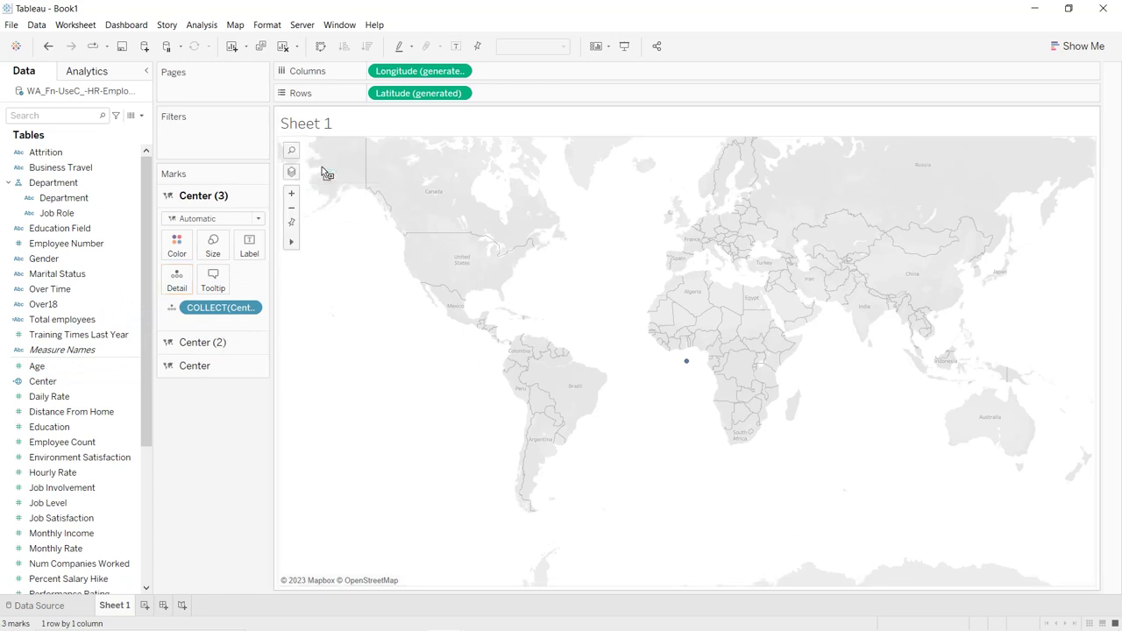
# - Rename the Center (3) layer to Layer 1 (white circle) and widen the layers panel
pyautogui.doubleClick(206, 197)
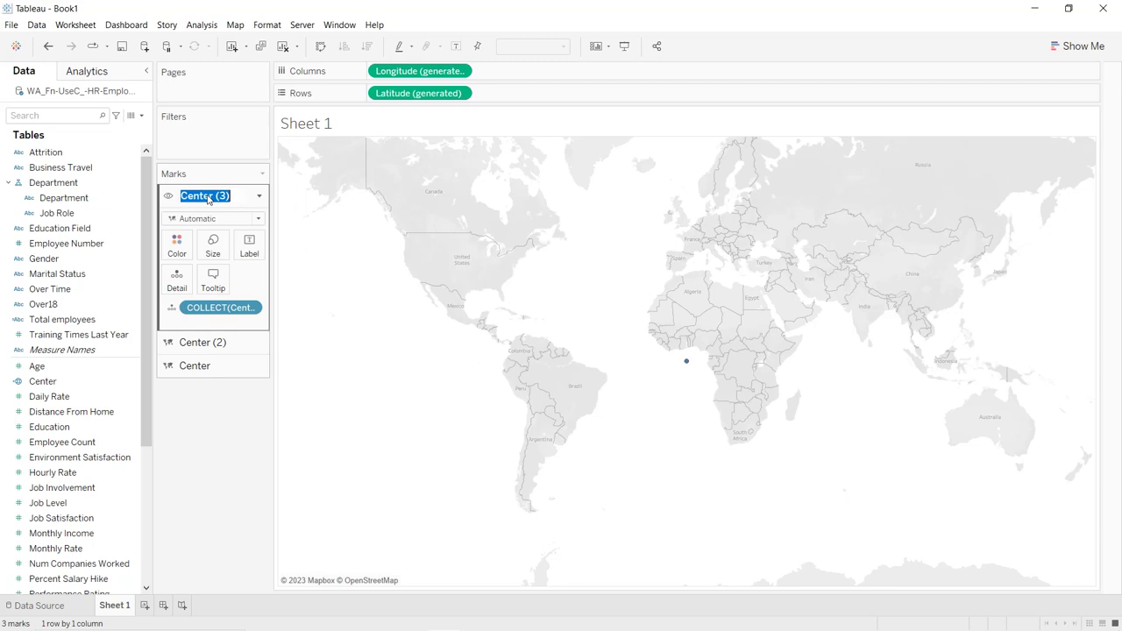
pyautogui.write('Layer')
pyautogui.write('1 (')
pyautogui.write('white circ')
pyautogui.write('le)')
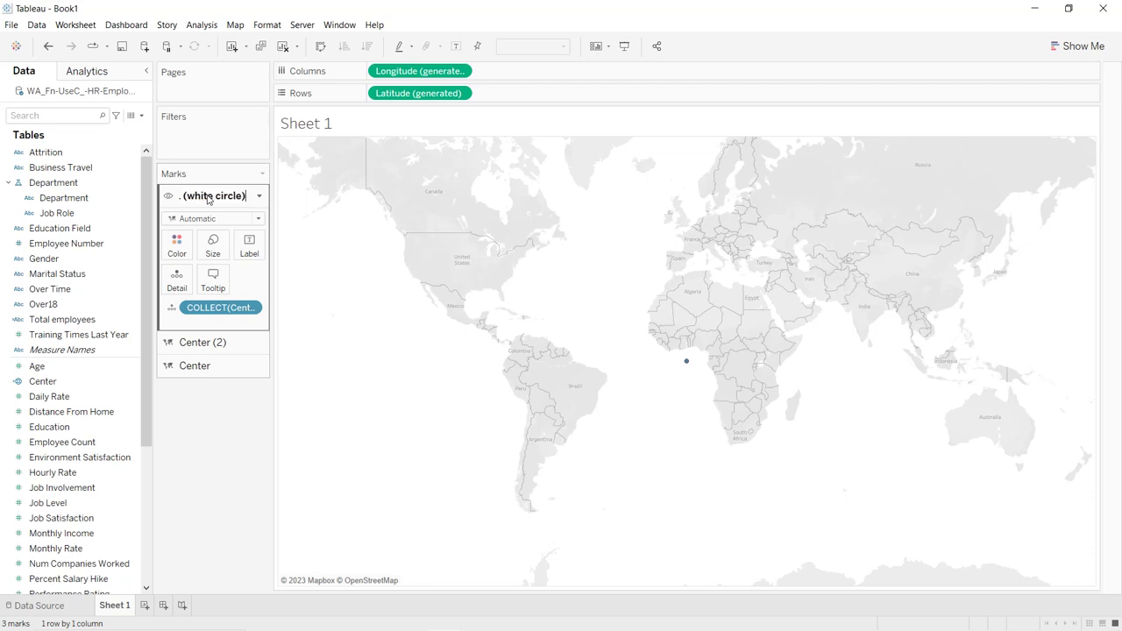
pyautogui.press('Return')
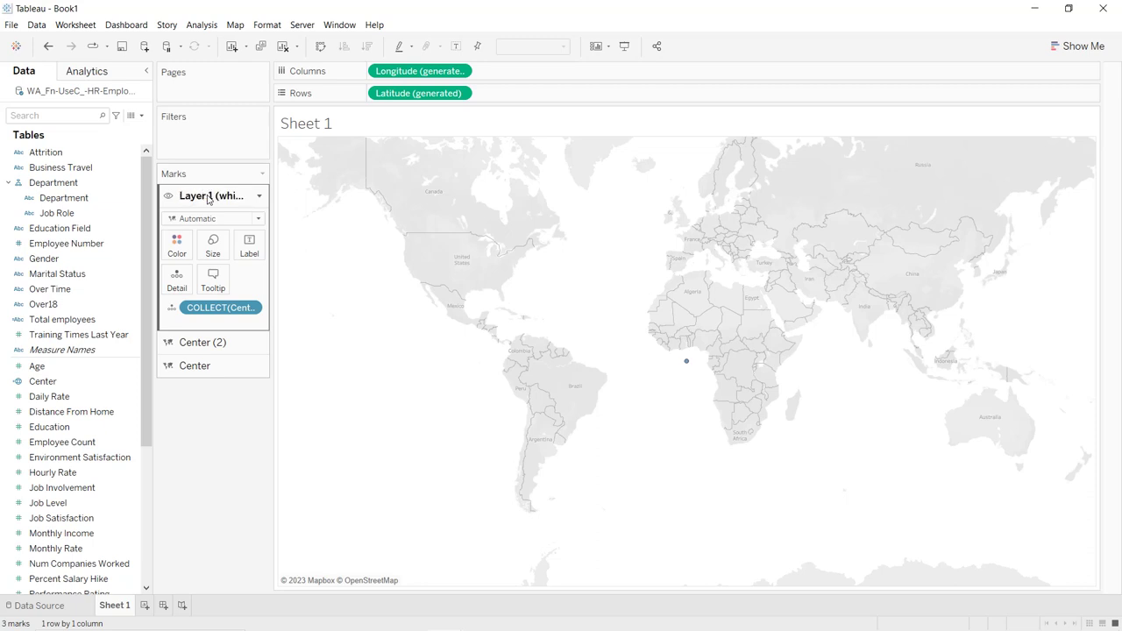
pyautogui.moveTo(271, 263); pyautogui.dragTo(321, 261)
# - Rename the other two layers to Layer 2 and Layer 3 (outer circle)
pyautogui.click(218, 343)
pyautogui.doubleClick(230, 220)
pyautogui.write('Layer 2')
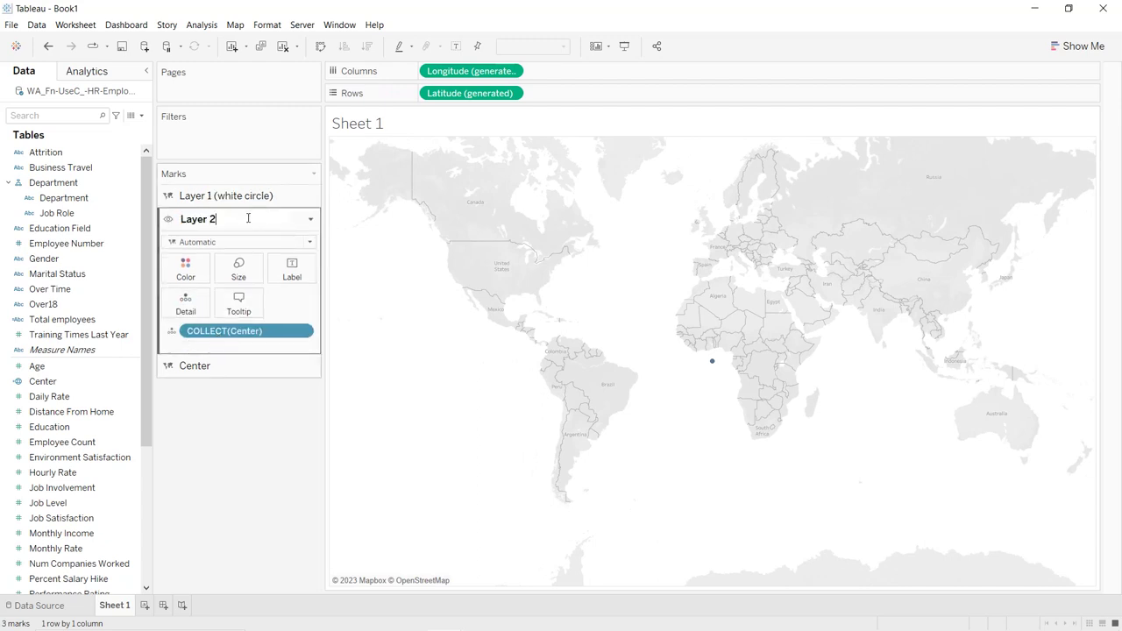
pyautogui.press('Return')
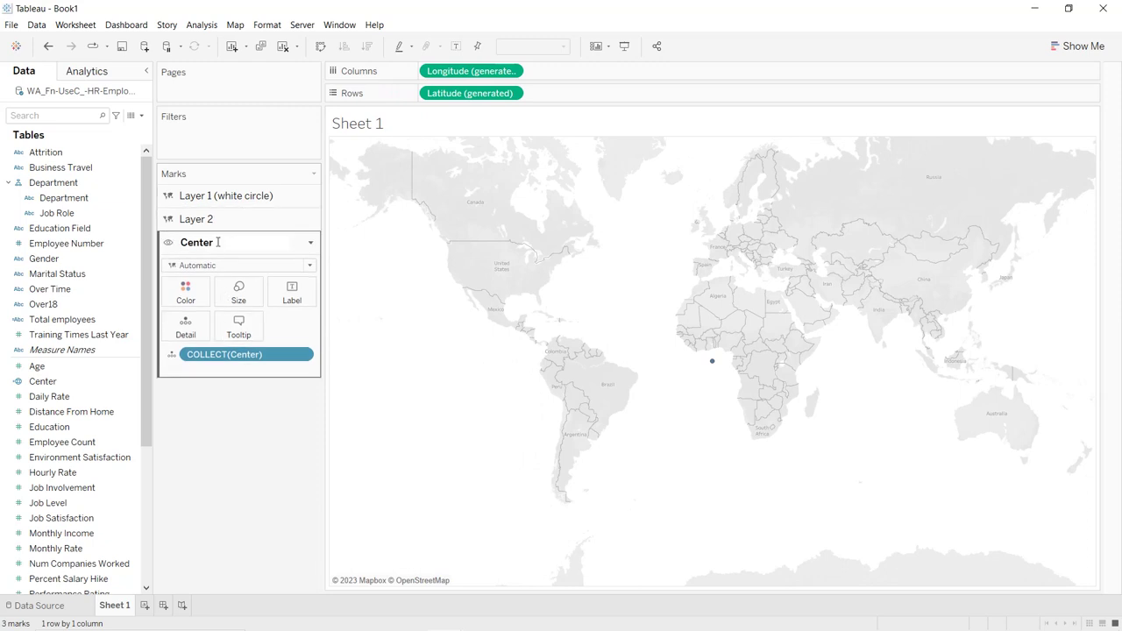
pyautogui.doubleClick(249, 240)
pyautogui.write('Layer 3 (outer circle)')
pyautogui.click(250, 240)
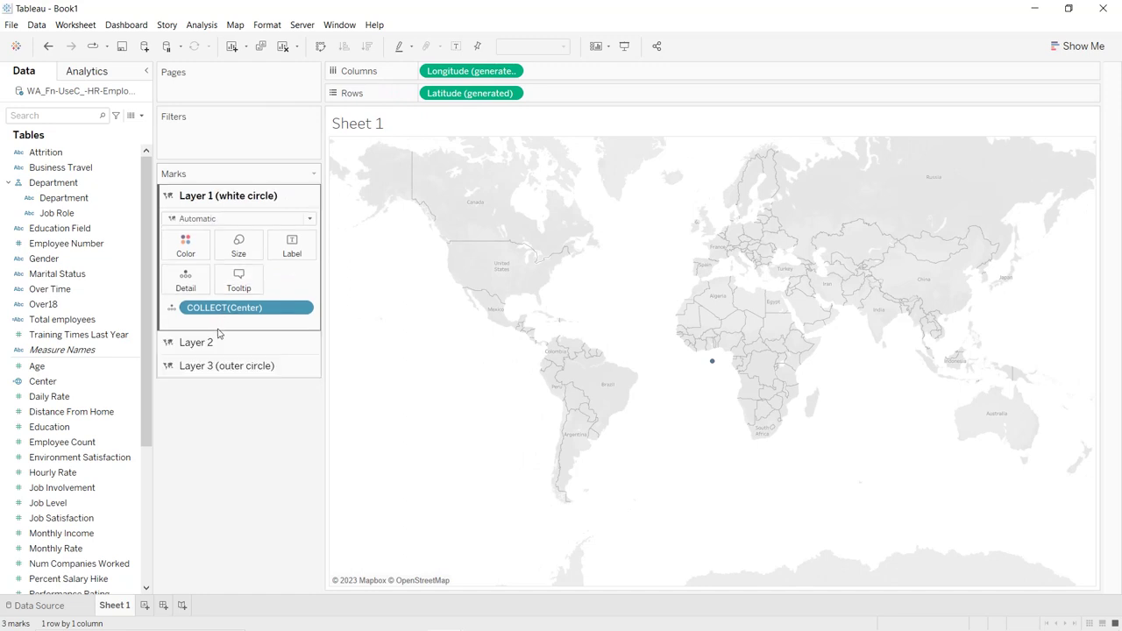
# - Make Layer 1 a white Pie mark
pyautogui.click(236, 223)
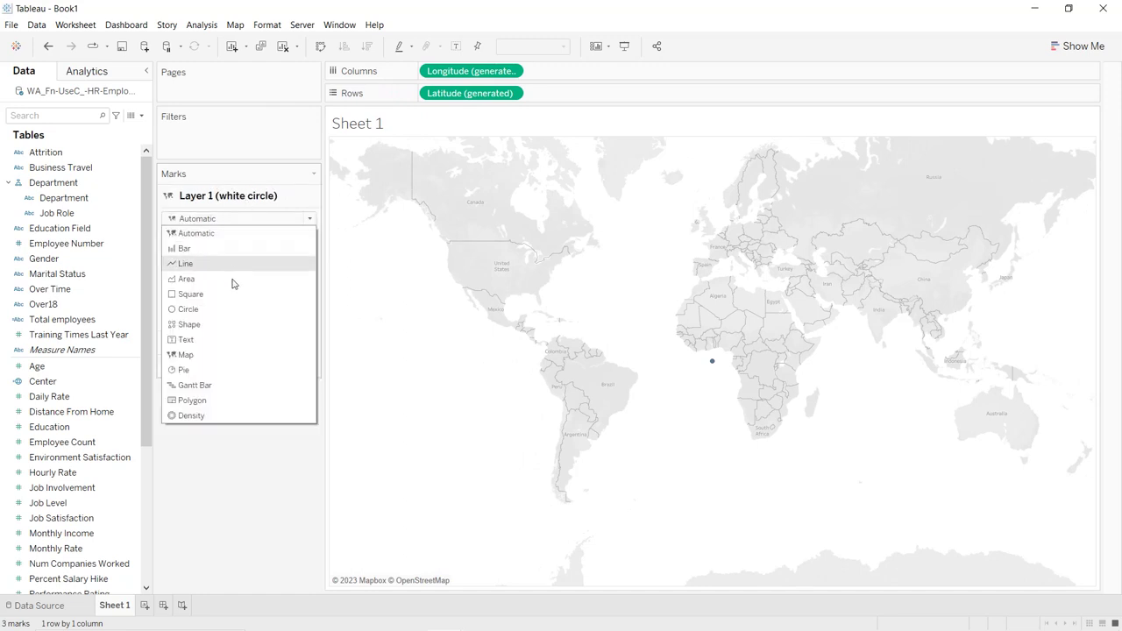
pyautogui.press('Escape')
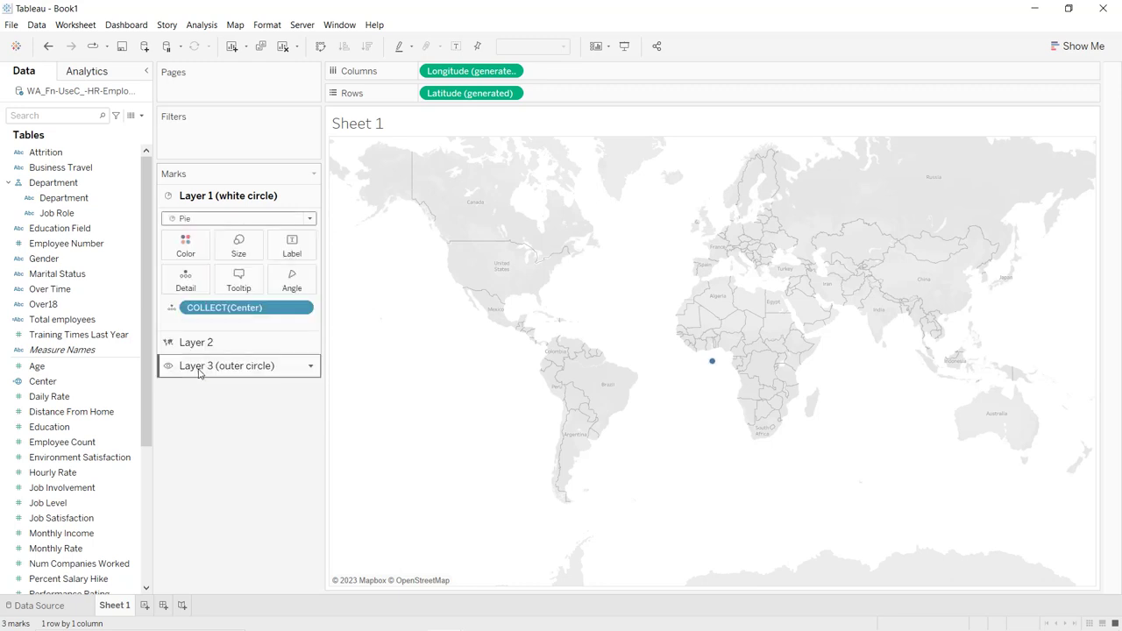
pyautogui.click(200, 251)
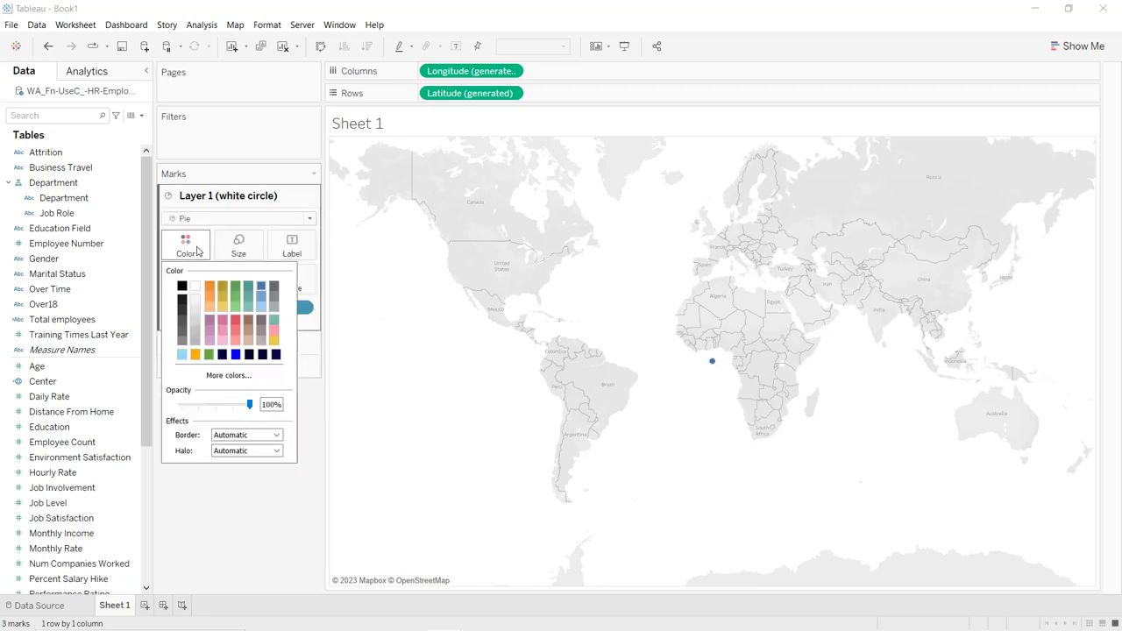
pyautogui.click(194, 285)
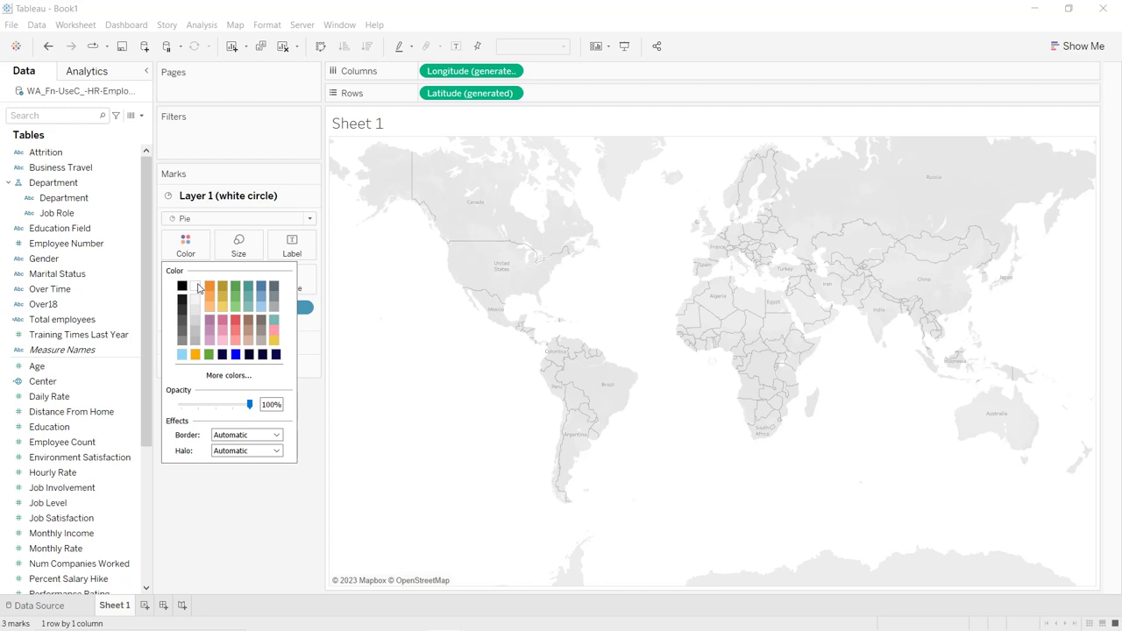
pyautogui.click(246, 533)
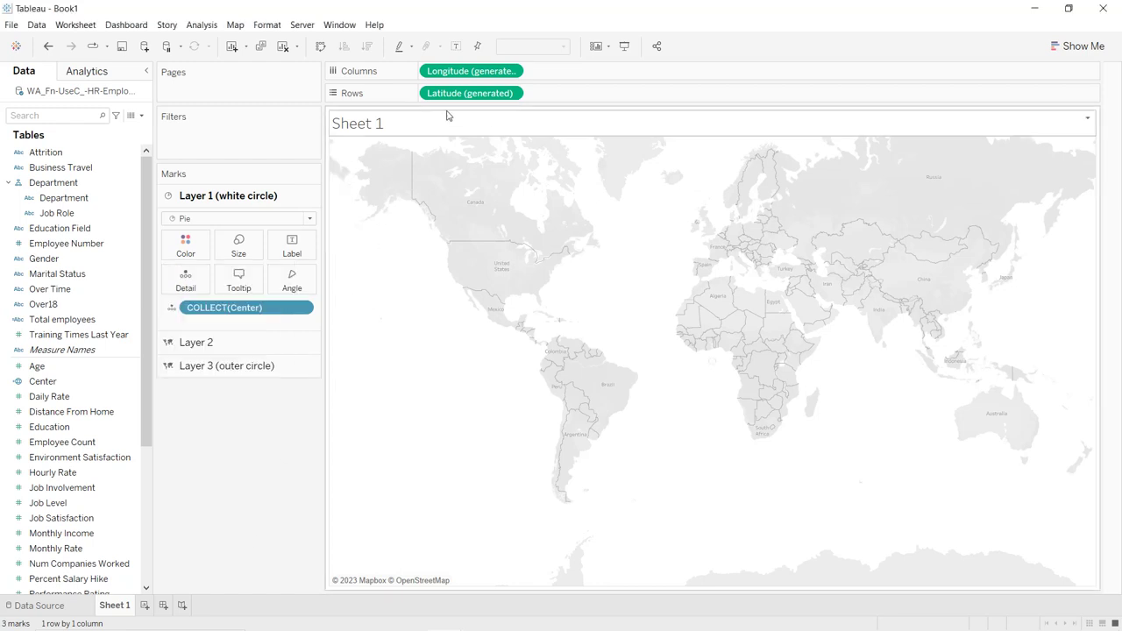
# - Remove Longitude and Latitude from the shelves and fit the chart to Entire View
pyautogui.moveTo(460, 74); pyautogui.dragTo(251, 451)
pyautogui.moveTo(451, 95); pyautogui.dragTo(248, 474)
pyautogui.click(553, 48)
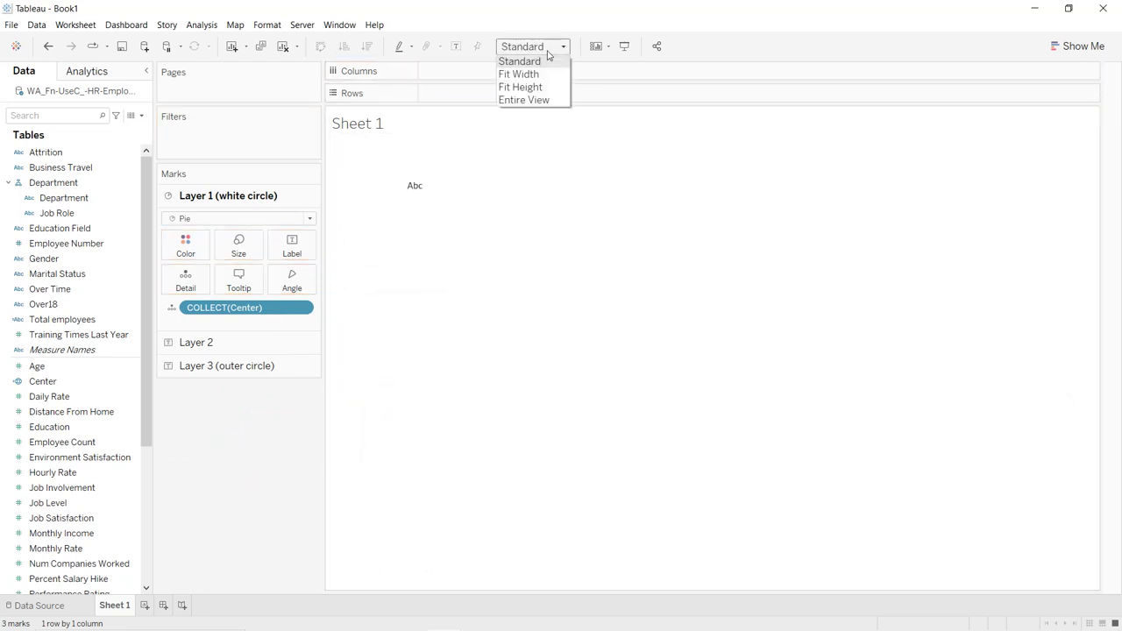
pyautogui.click(541, 101)
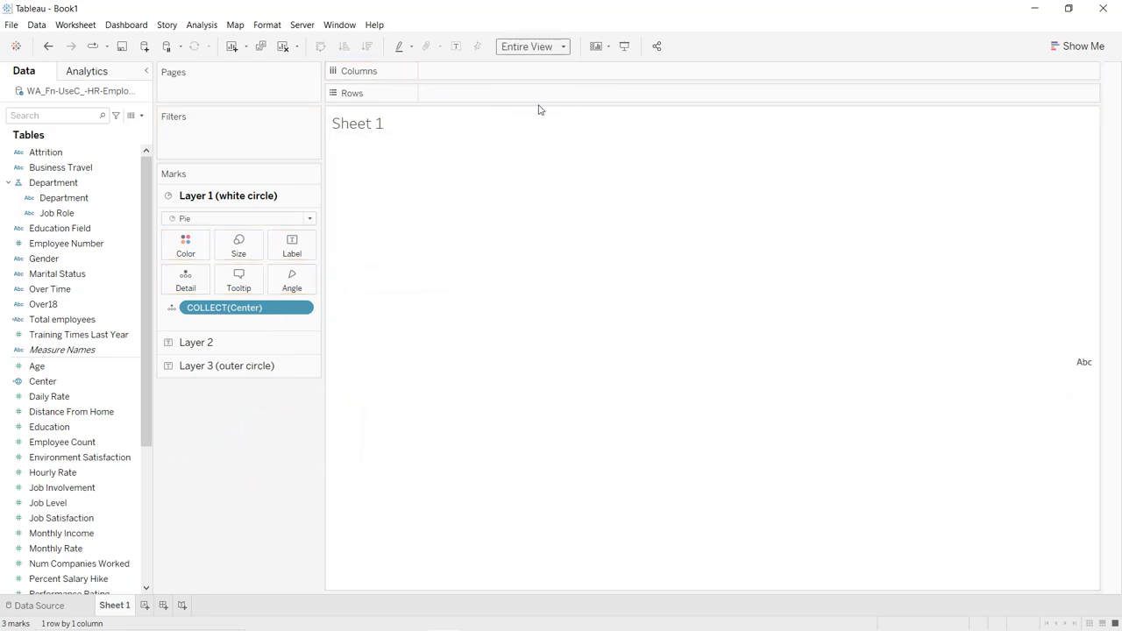
# - Make Layer 2 a Pie mark coloured by Department
pyautogui.click(213, 350)
pyautogui.click(220, 243)
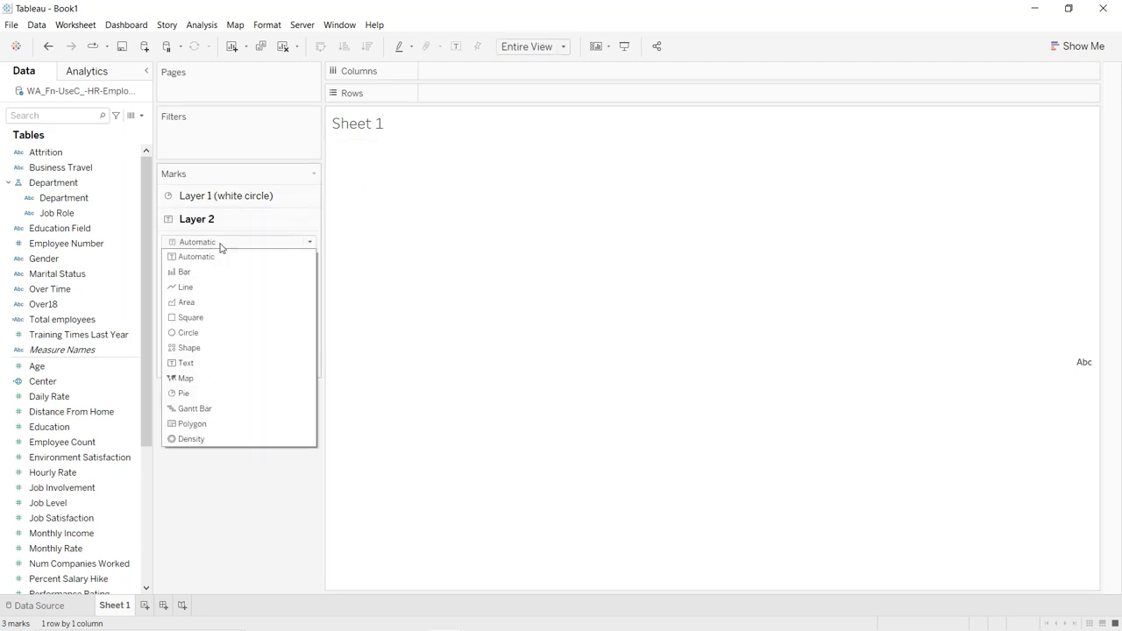
pyautogui.click(204, 394)
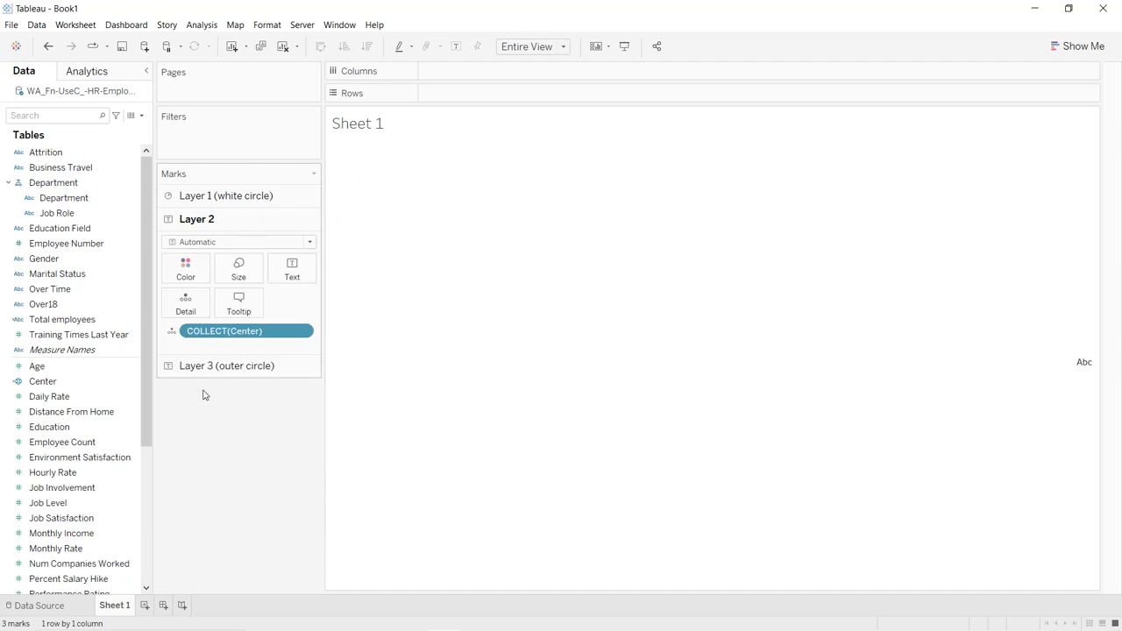
pyautogui.click(77, 186)
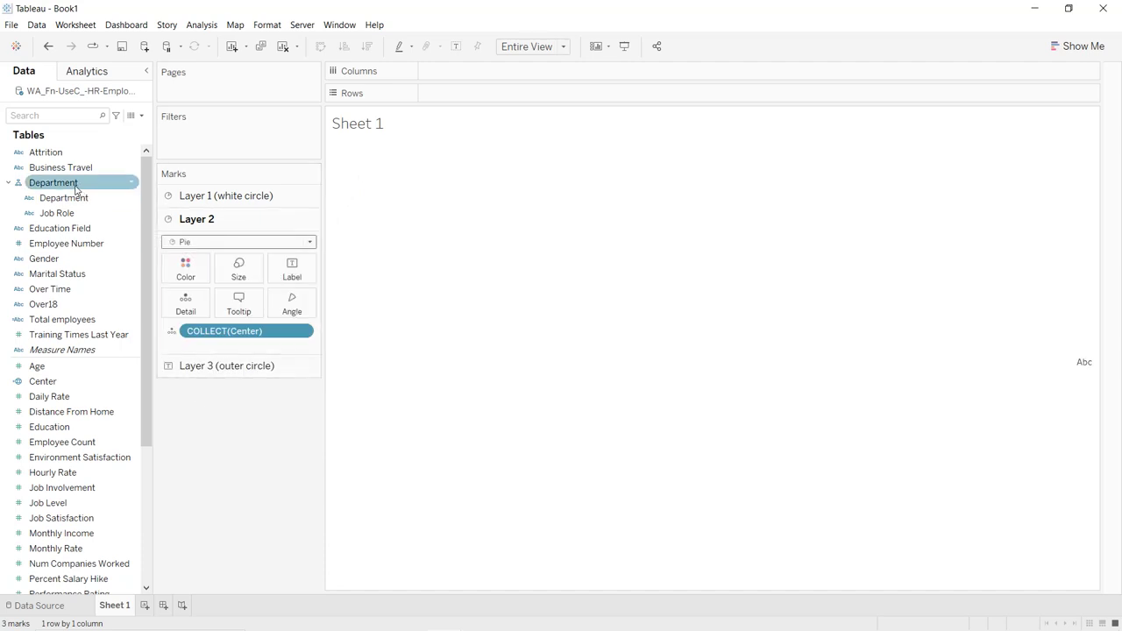
pyautogui.moveTo(79, 192); pyautogui.dragTo(186, 276)
# - Resize Layer 2 and the white Layer 1 so the Department ring surrounds a smaller white centre
pyautogui.click(239, 269)
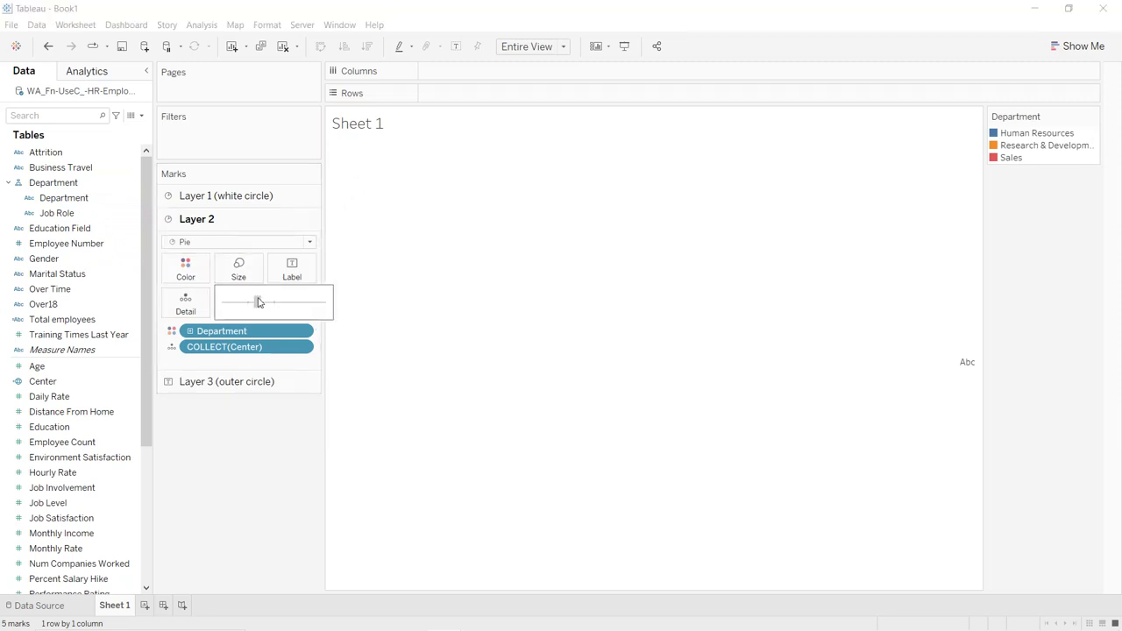
pyautogui.click(259, 301)
pyautogui.click(264, 302)
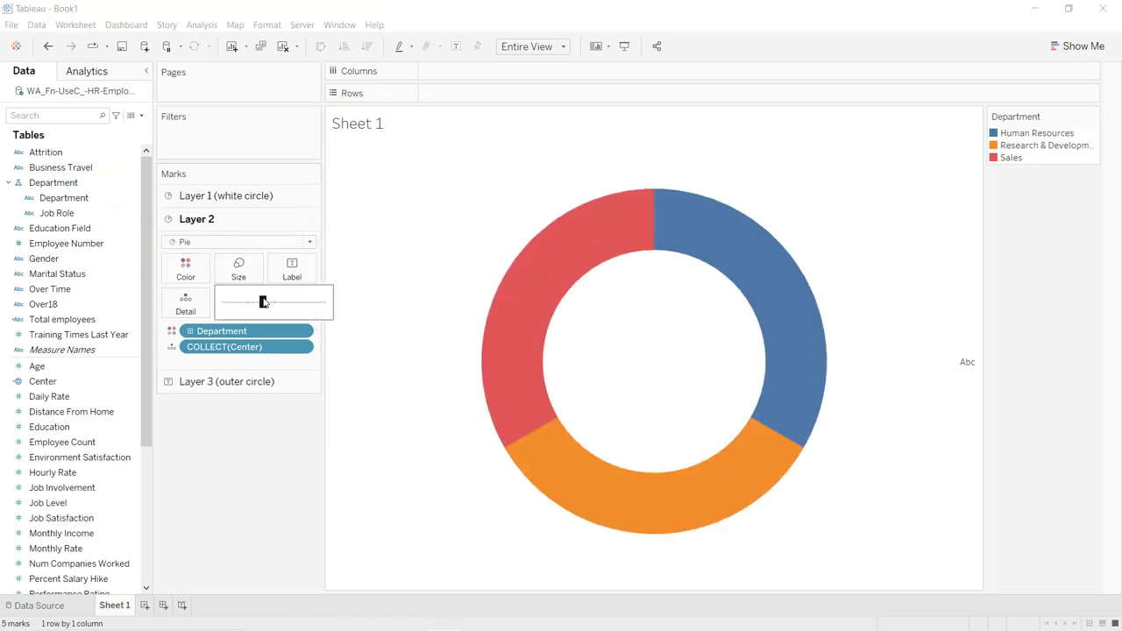
pyautogui.moveTo(263, 301); pyautogui.dragTo(259, 302)
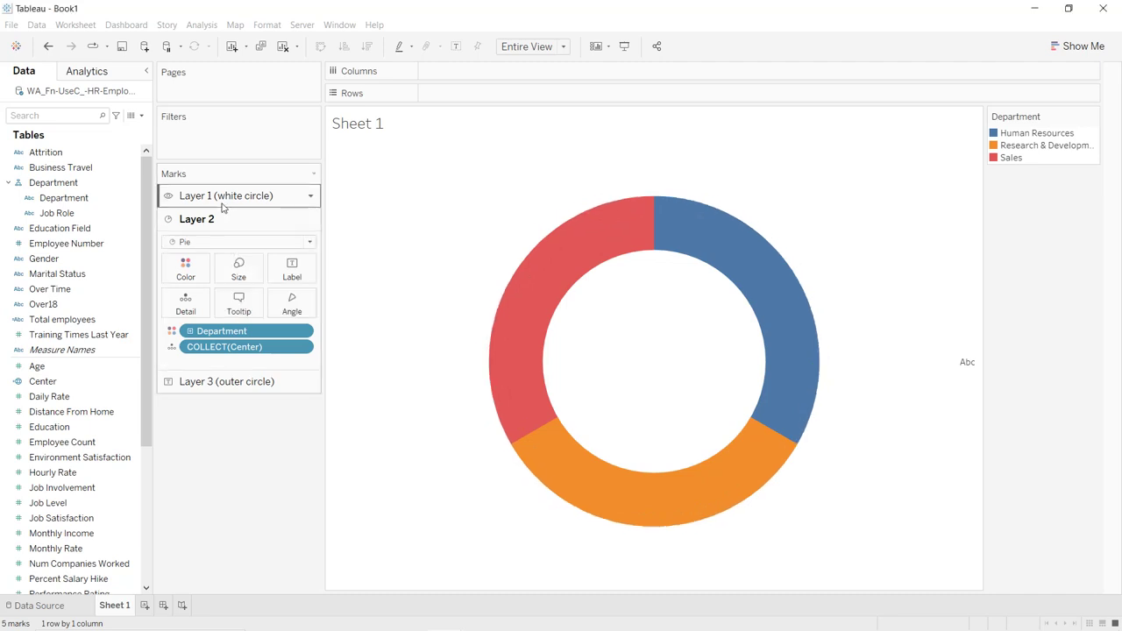
pyautogui.click(222, 200)
pyautogui.click(244, 252)
pyautogui.moveTo(248, 279); pyautogui.dragTo(243, 279)
pyautogui.click(241, 340)
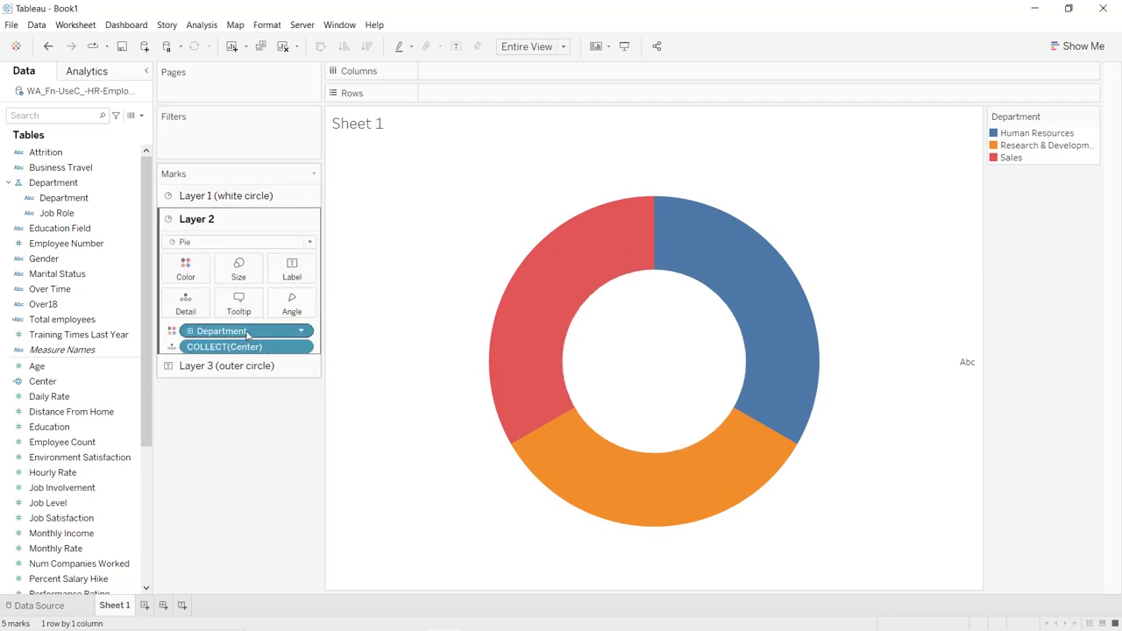
pyautogui.click(240, 268)
pyautogui.moveTo(260, 303); pyautogui.dragTo(260, 303)
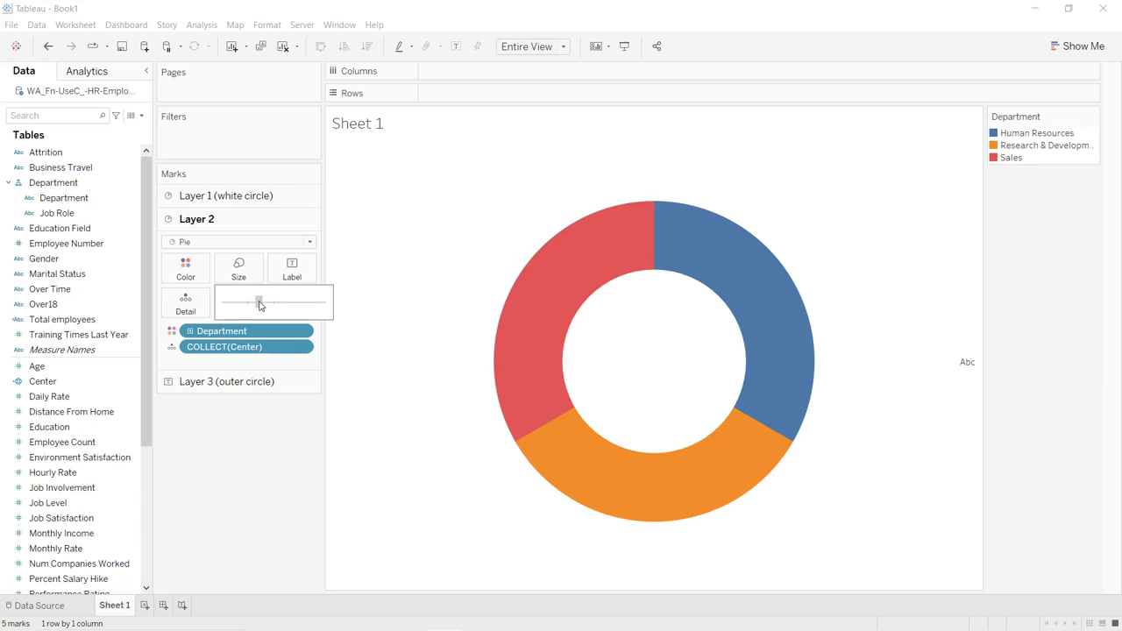
pyautogui.moveTo(259, 305); pyautogui.dragTo(257, 304)
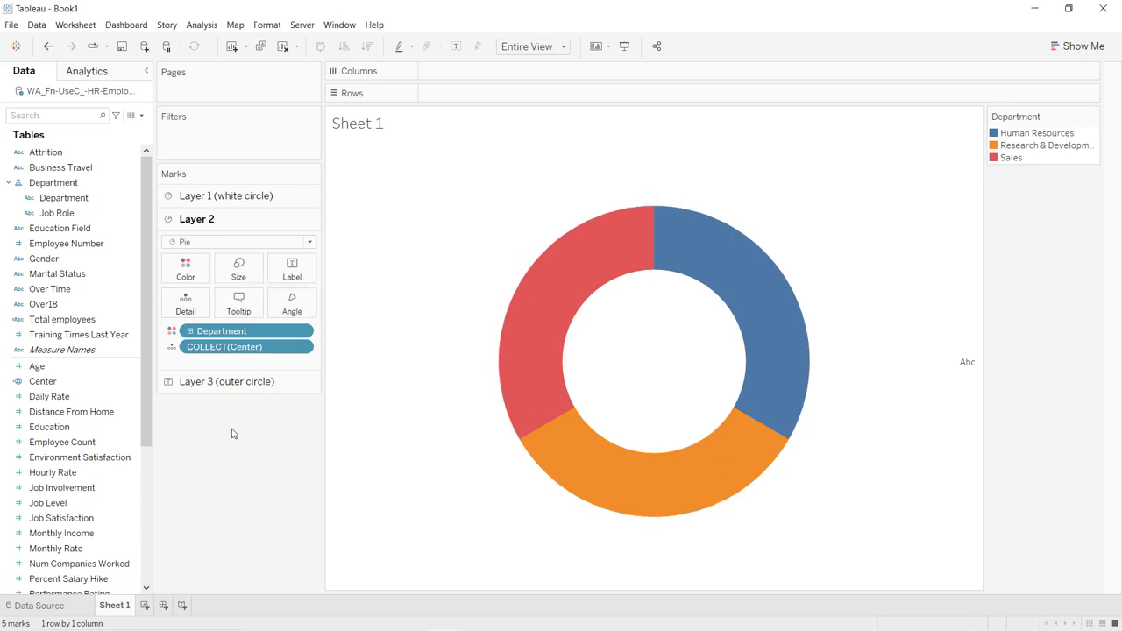
pyautogui.click(67, 245)
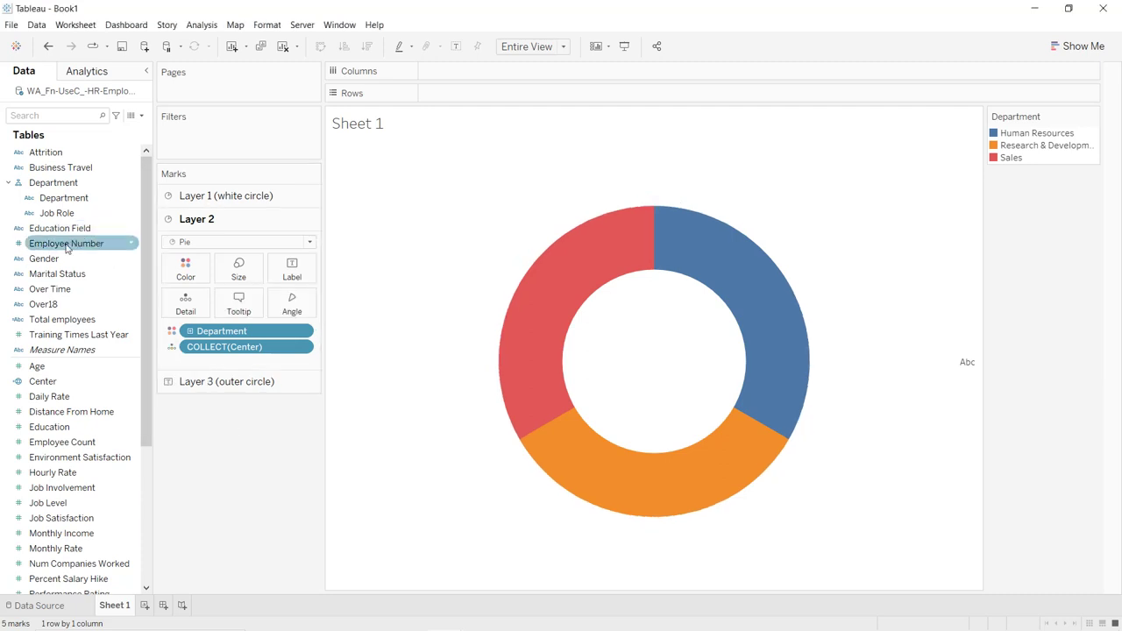
# - Angle Layer 2's Department slices by CNT(Employee Number): 961, 446 and 63
pyautogui.moveTo(67, 249); pyautogui.dragTo(290, 301)
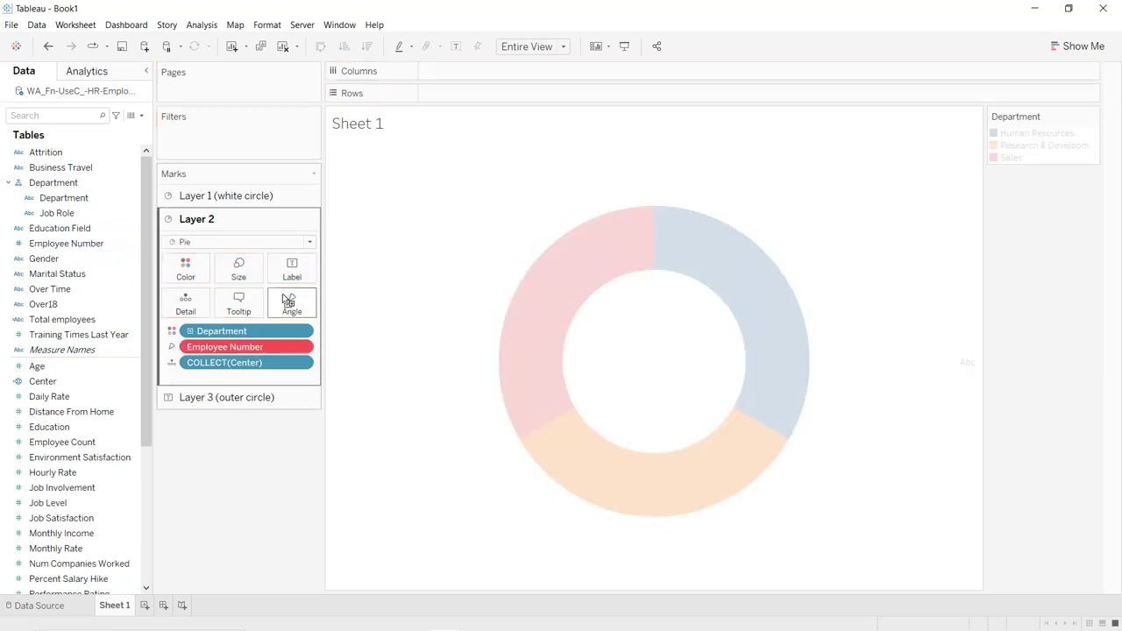
pyautogui.click(303, 364)
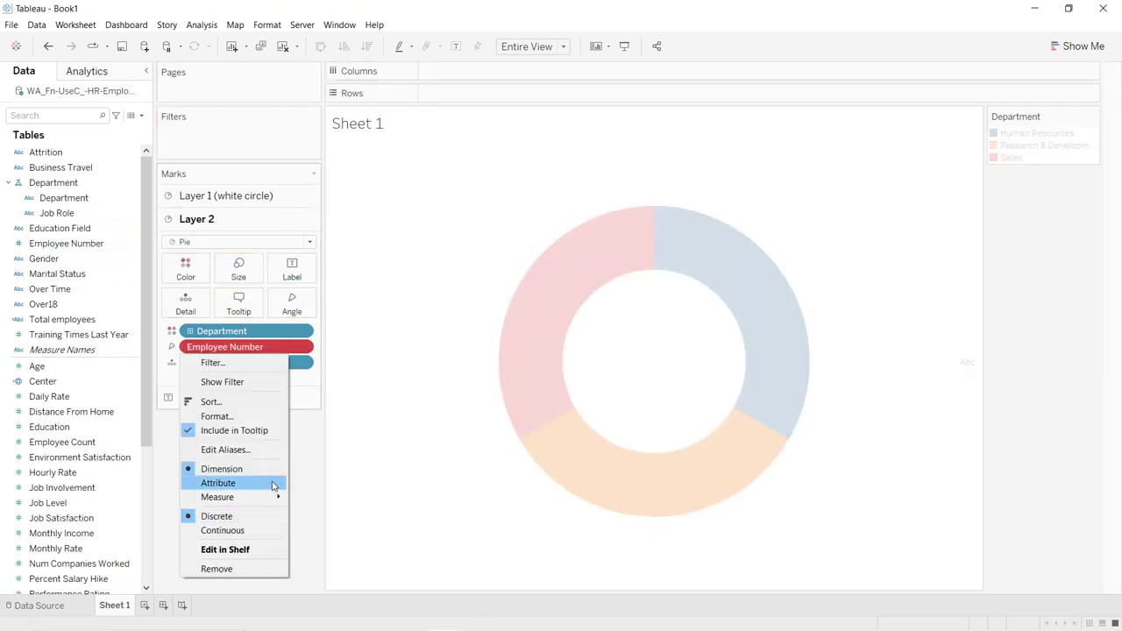
pyautogui.moveTo(278, 497)
pyautogui.click(317, 505)
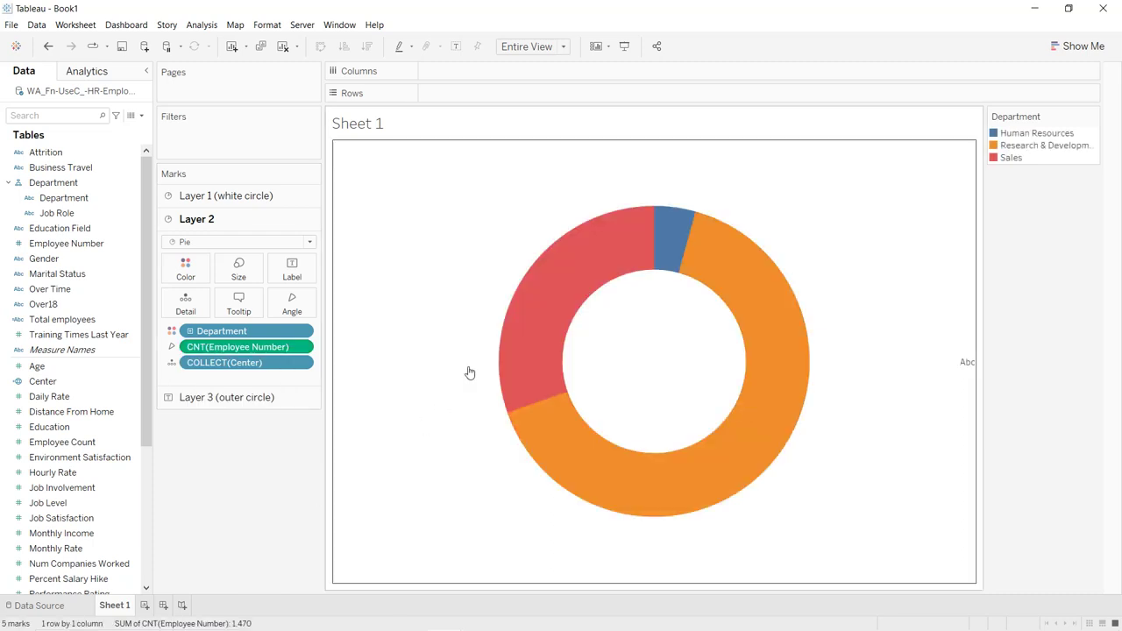
pyautogui.moveTo(552, 317)
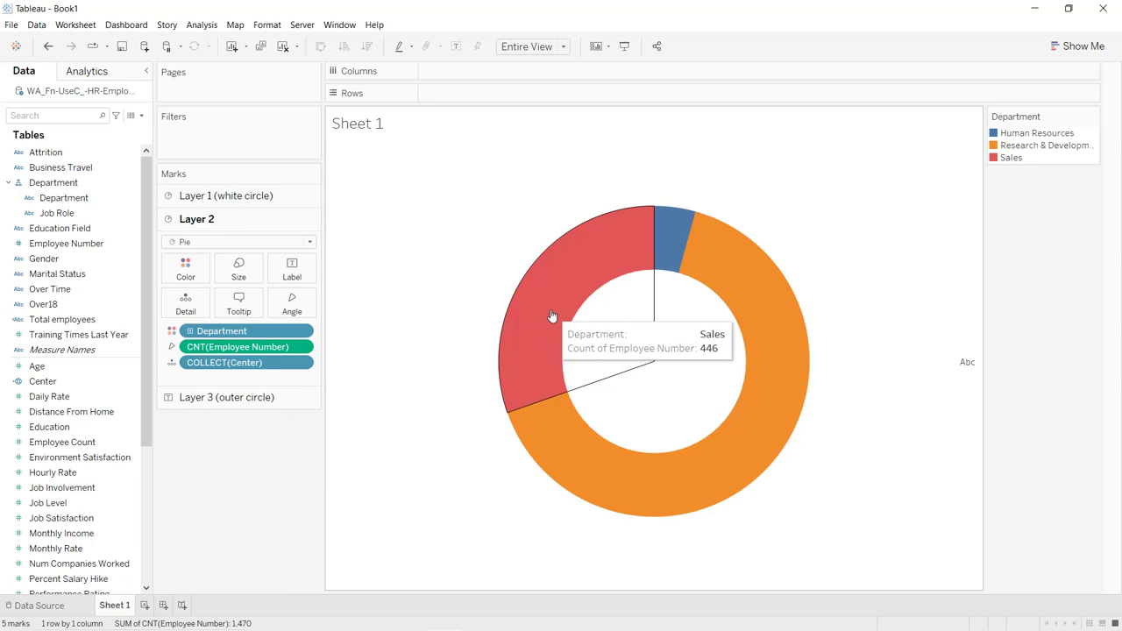
pyautogui.moveTo(661, 250)
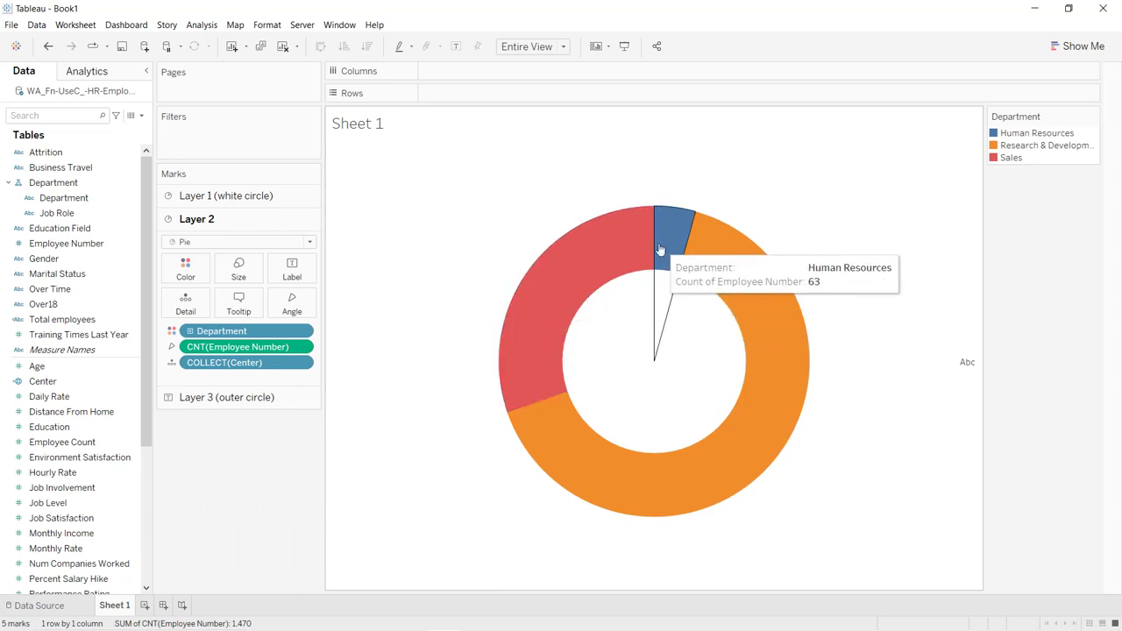
pyautogui.moveTo(750, 320)
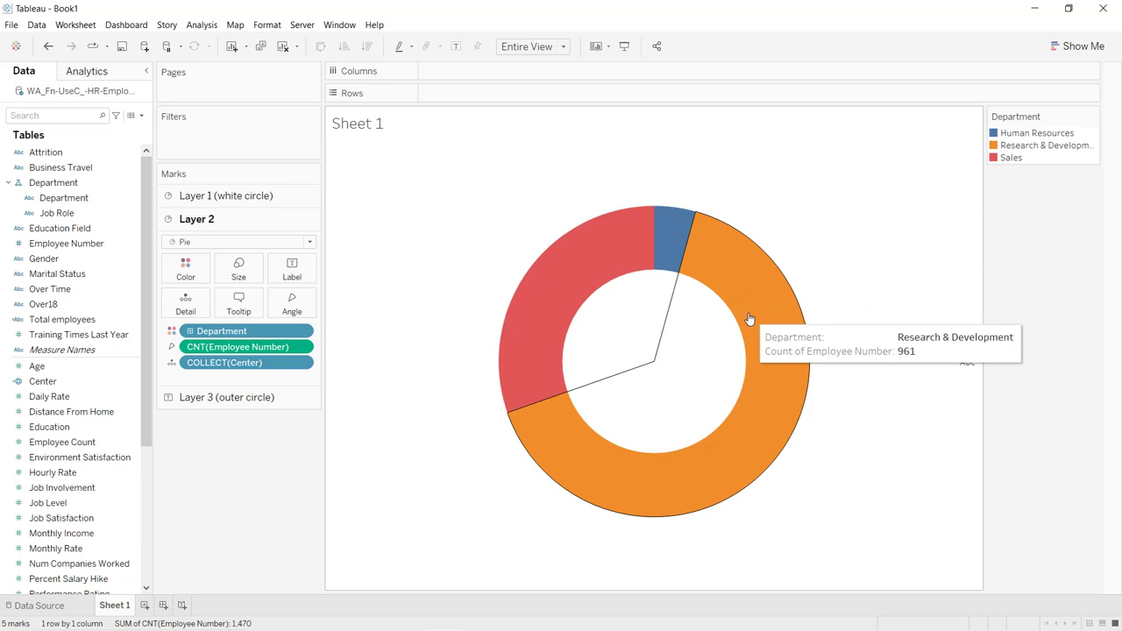
pyautogui.click(243, 400)
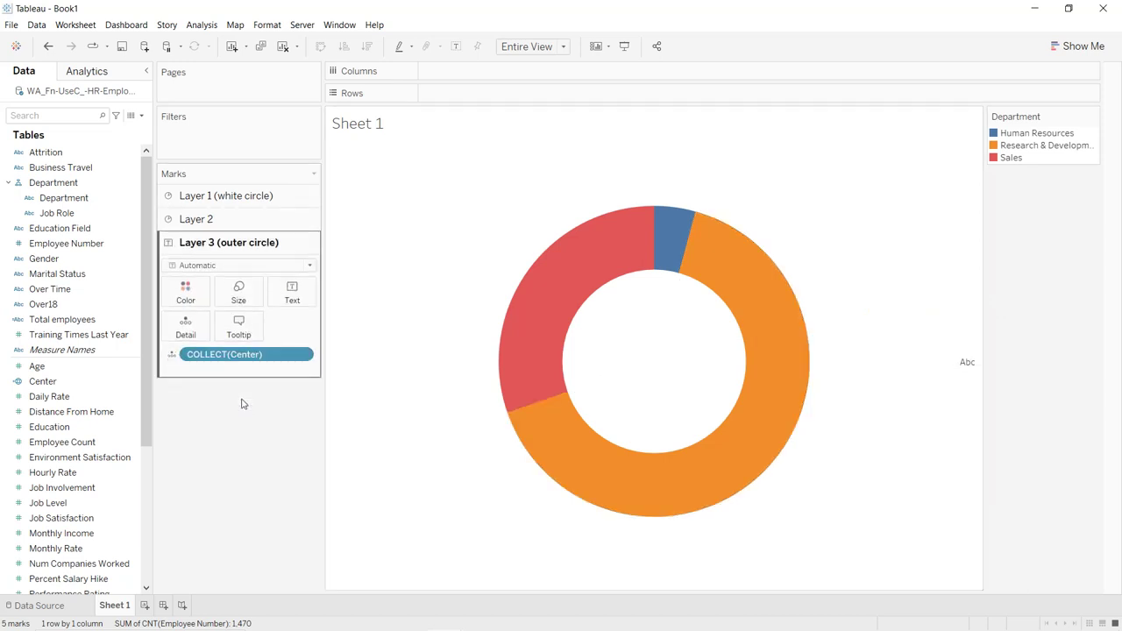
# - Make Layer 3 a Pie mark coloured by Department, drilled down to Job Role
pyautogui.click(254, 265)
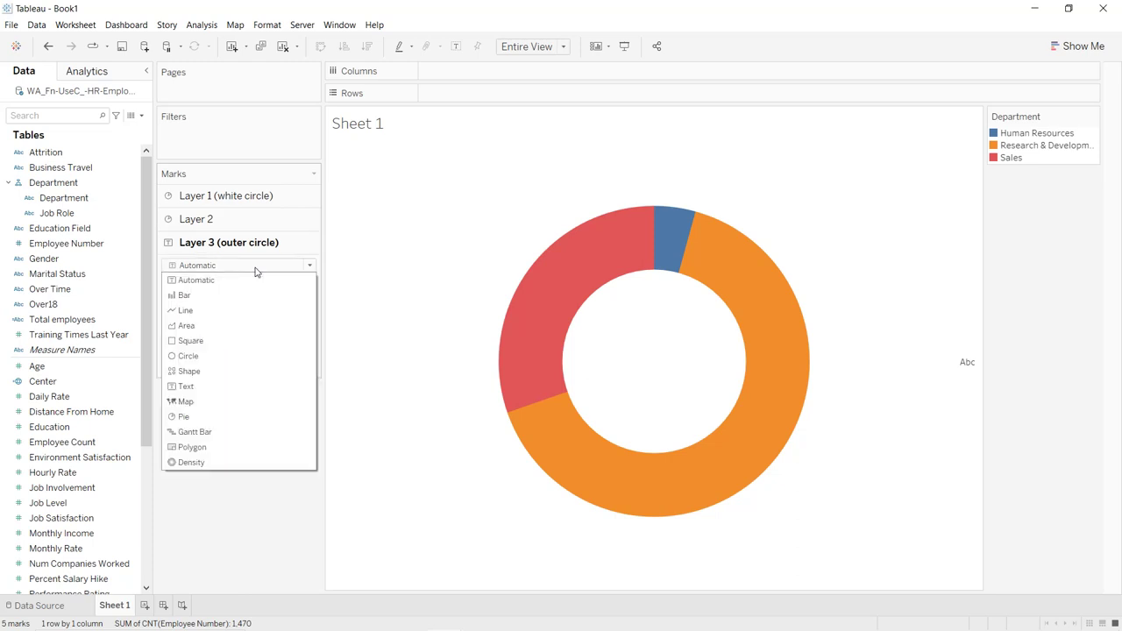
pyautogui.click(208, 416)
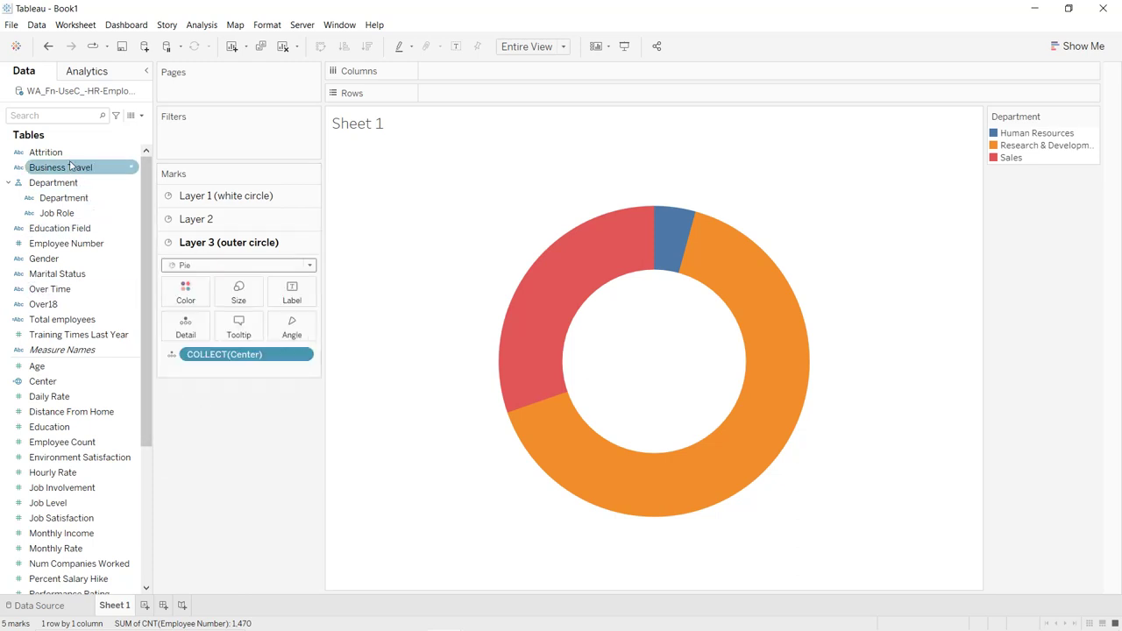
pyautogui.moveTo(67, 190); pyautogui.dragTo(185, 294)
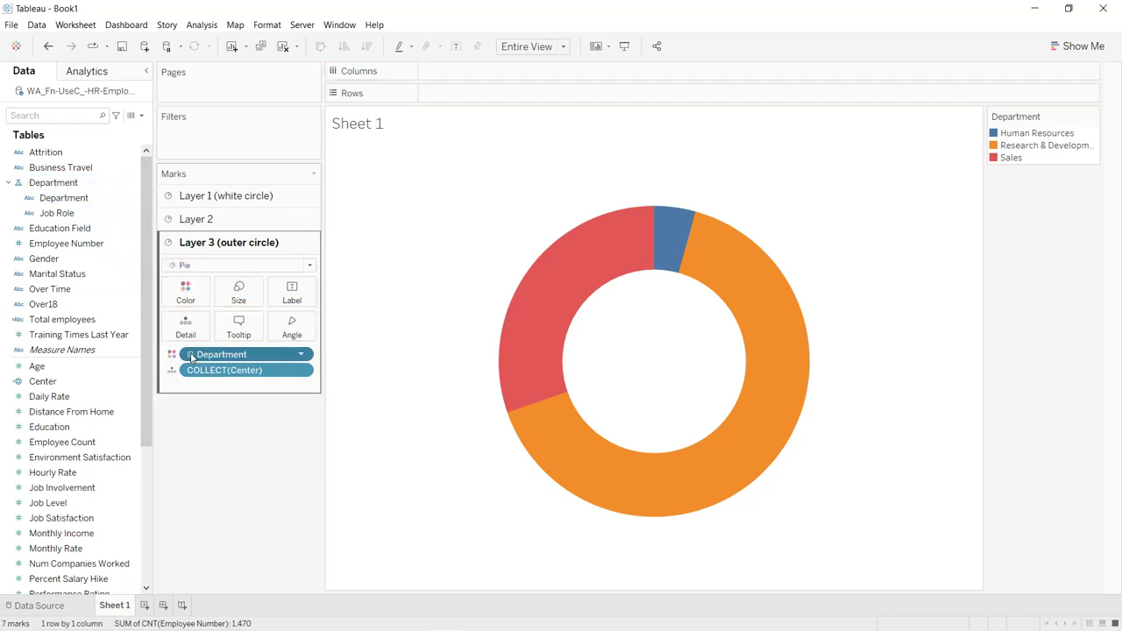
pyautogui.click(191, 354)
pyautogui.click(176, 370)
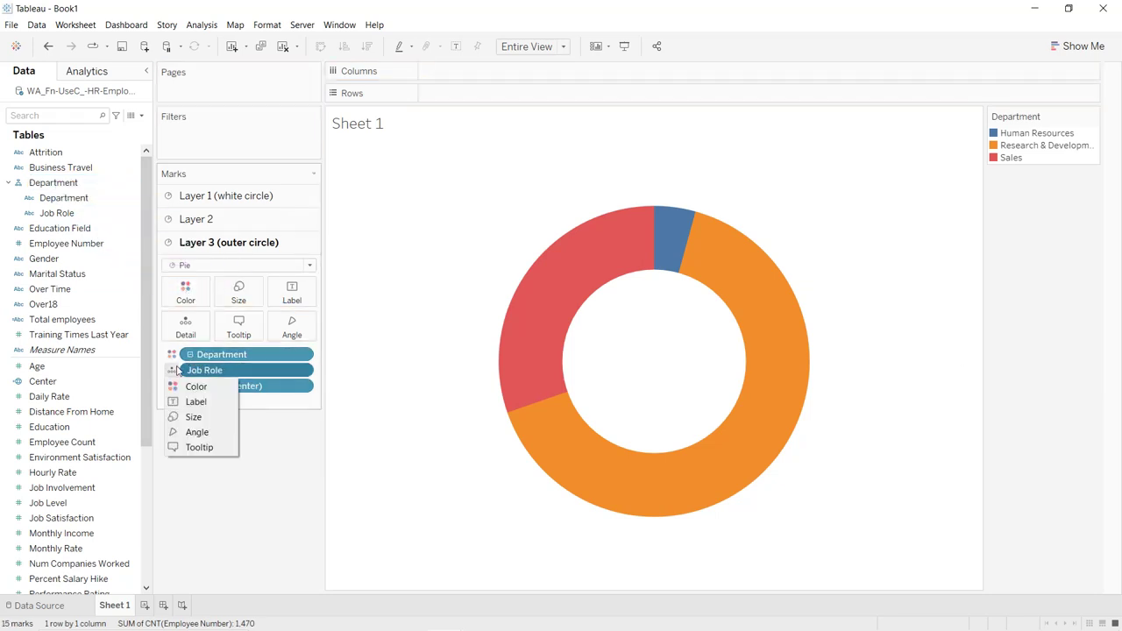
pyautogui.click(185, 387)
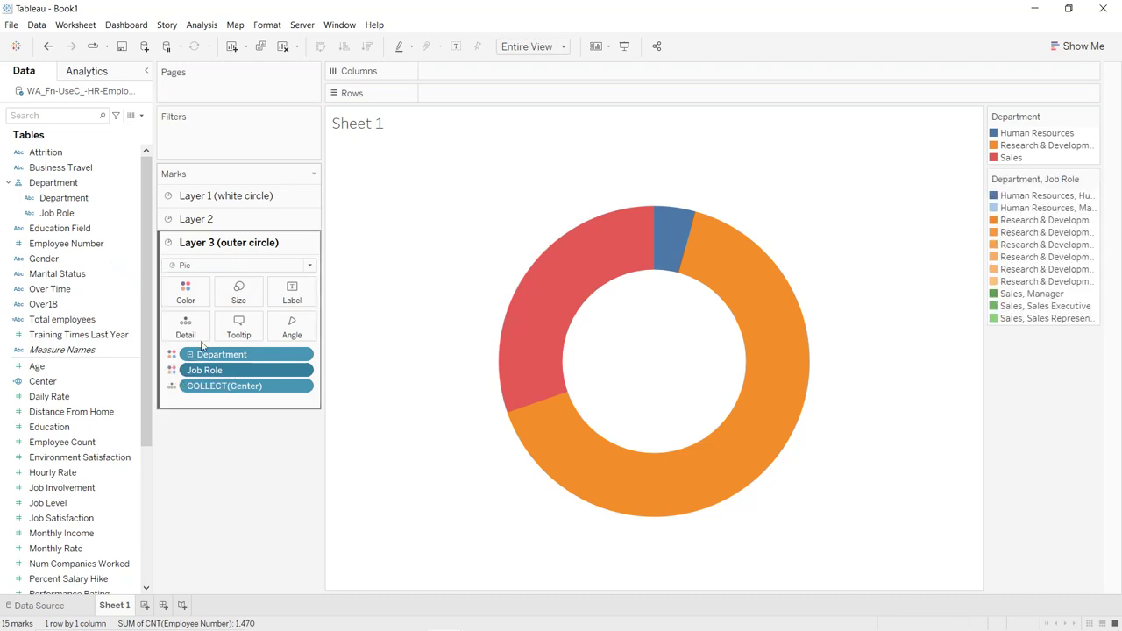
# - Enlarge Layer 3's pie with the Size slider into a wide outer ring
pyautogui.click(234, 304)
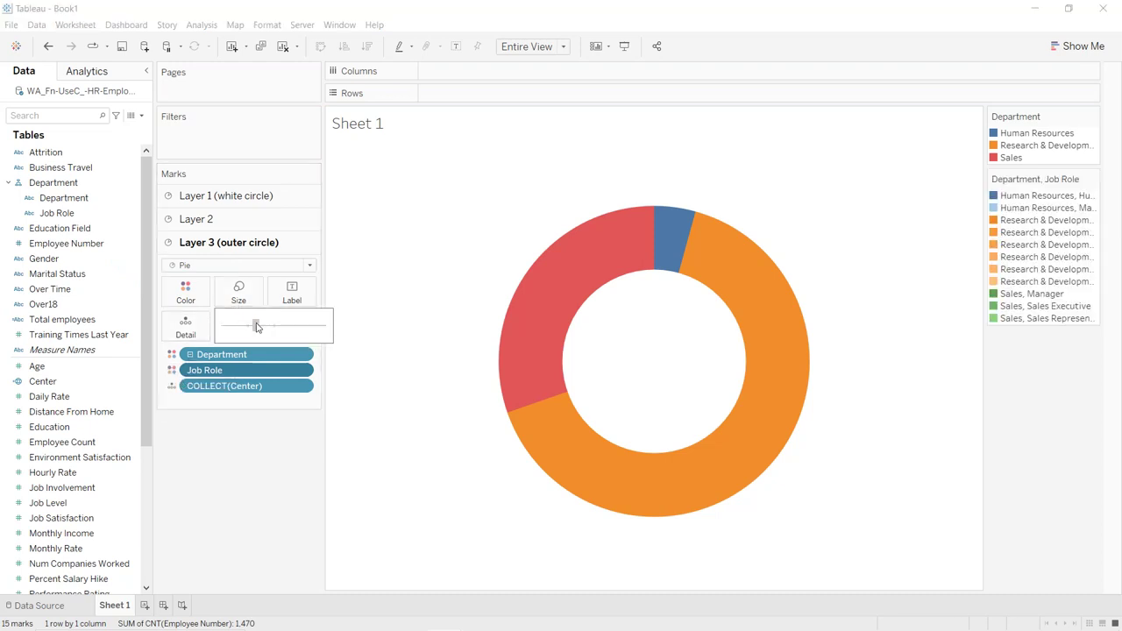
pyautogui.moveTo(262, 325); pyautogui.dragTo(273, 326)
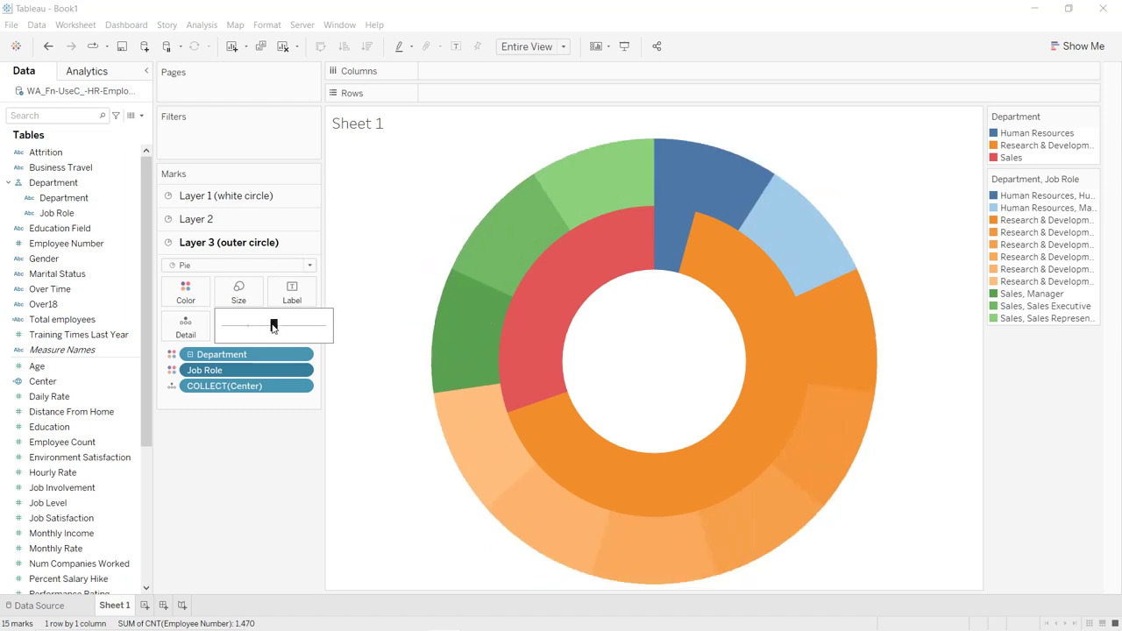
pyautogui.click(226, 467)
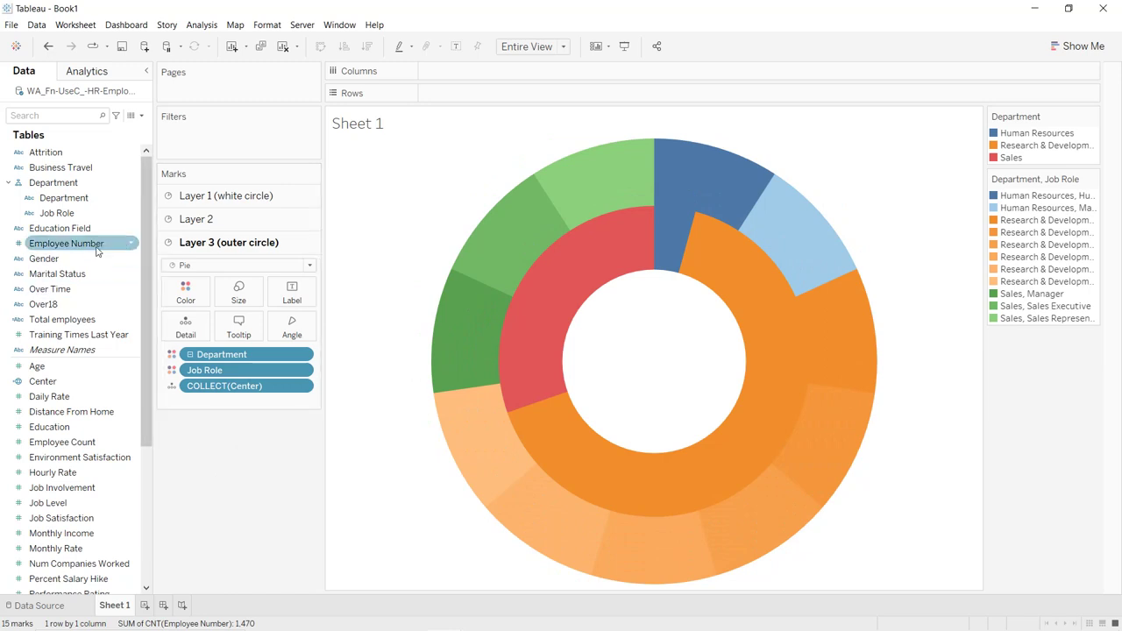
# - Angle the slices by CNT(Employee Number) using Employee Number as a Count measure
pyautogui.moveTo(79, 248); pyautogui.dragTo(301, 331)
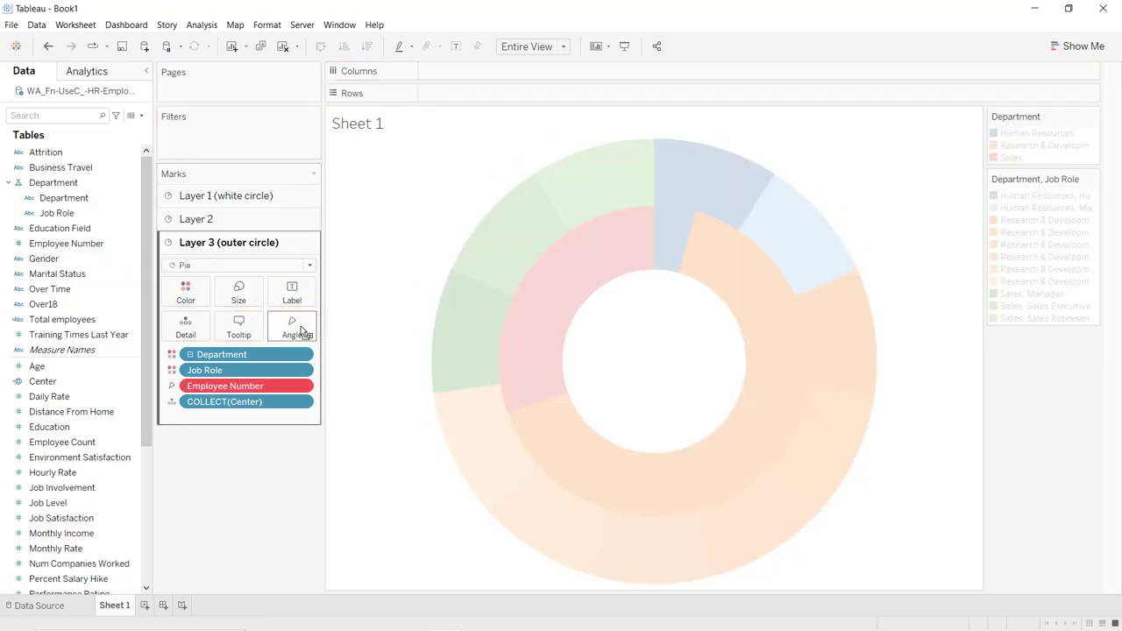
pyautogui.click(302, 387)
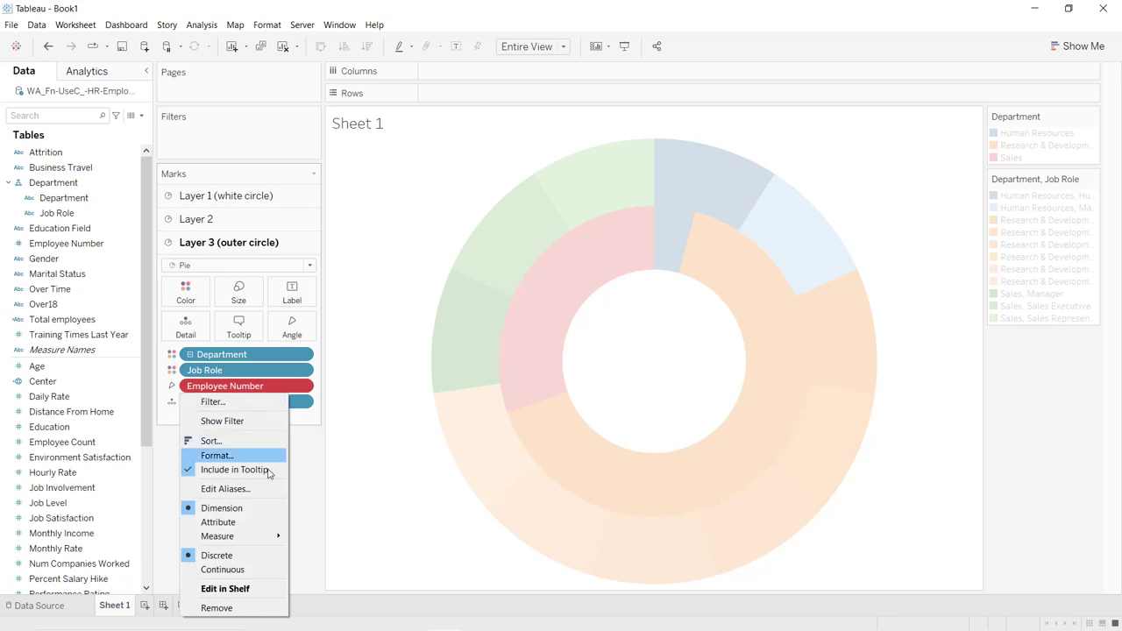
pyautogui.moveTo(272, 536)
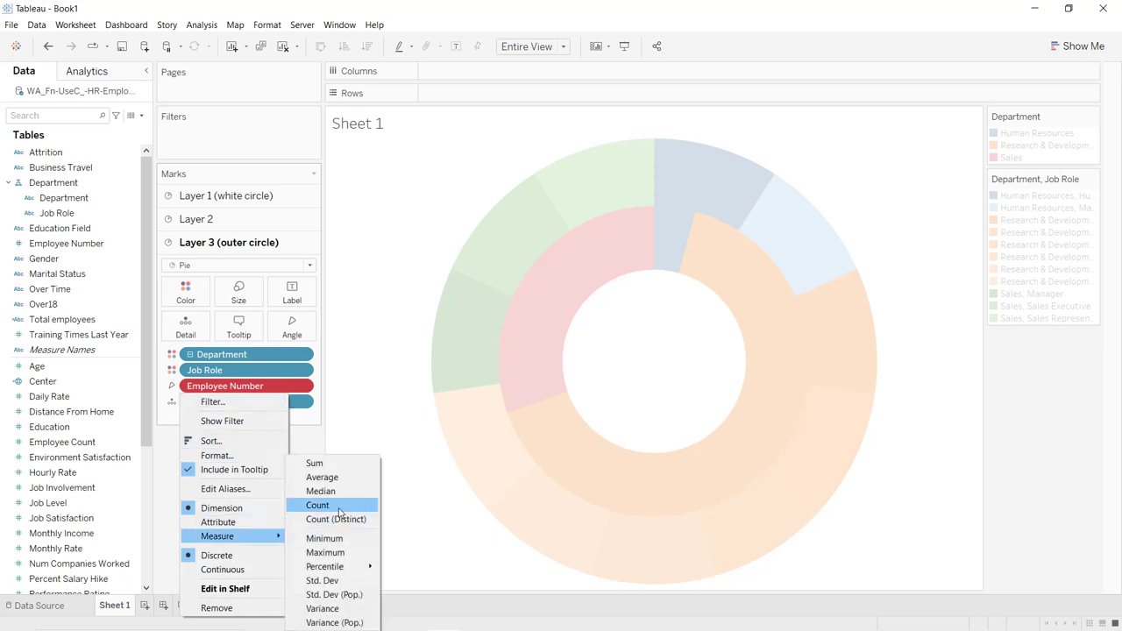
pyautogui.click(318, 505)
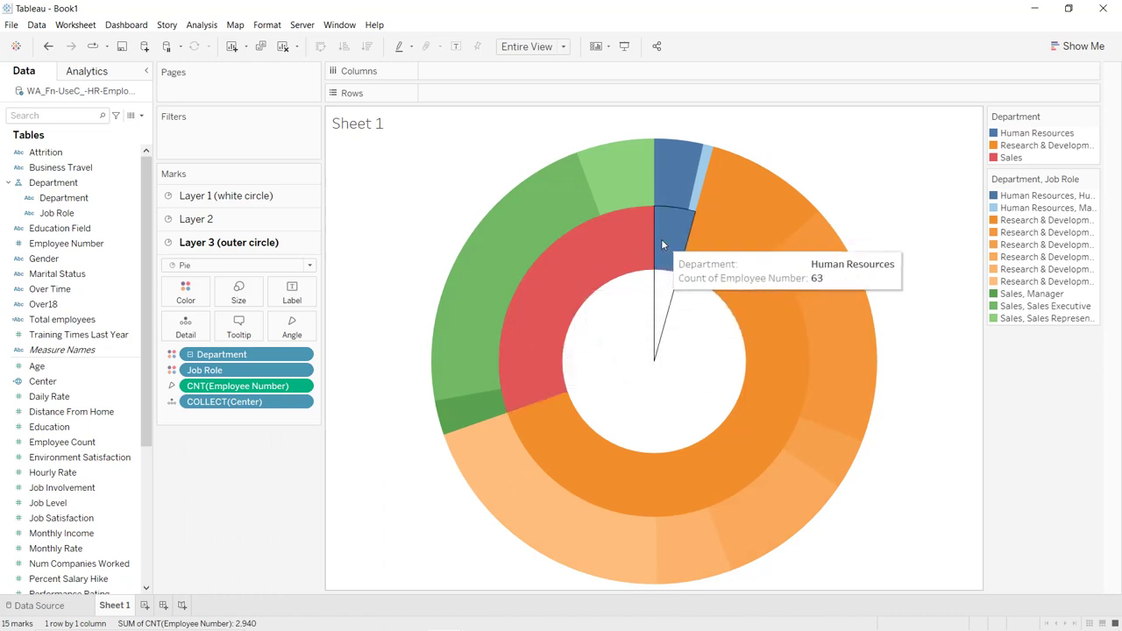
# - Inspect the two-level sunburst and open the Department legend's options menu
pyautogui.moveTo(667, 183)
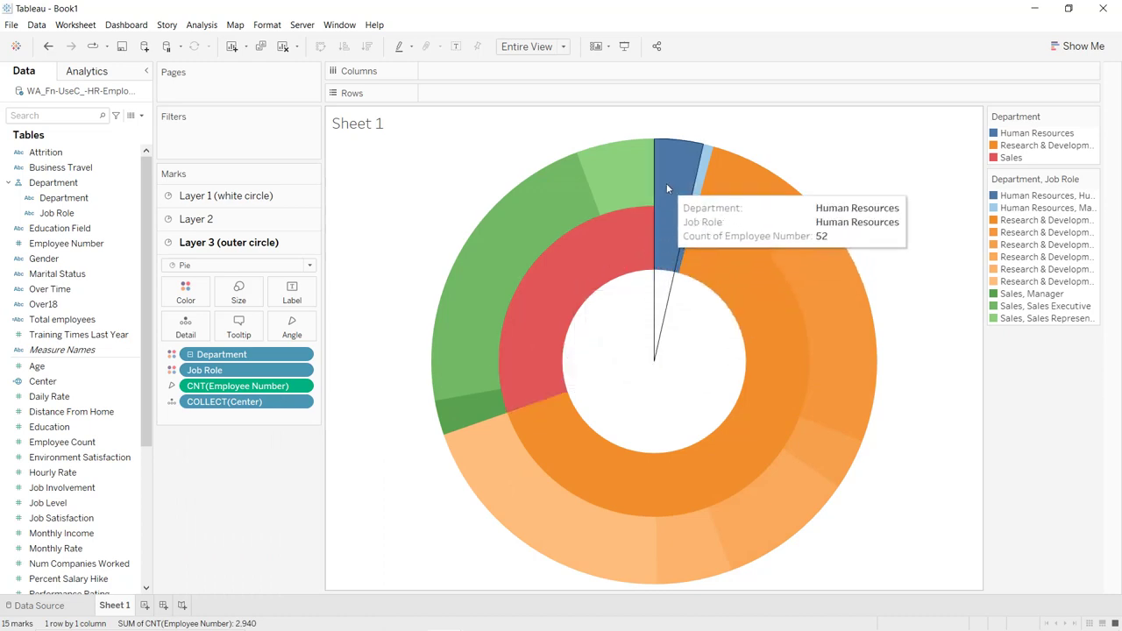
pyautogui.moveTo(703, 168)
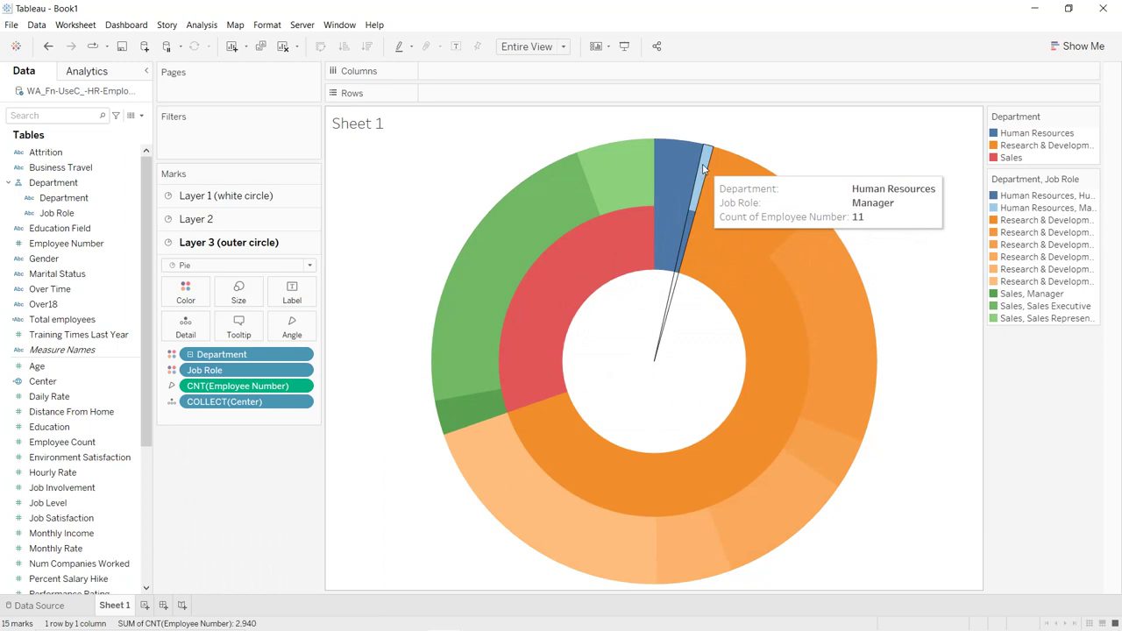
pyautogui.moveTo(719, 186)
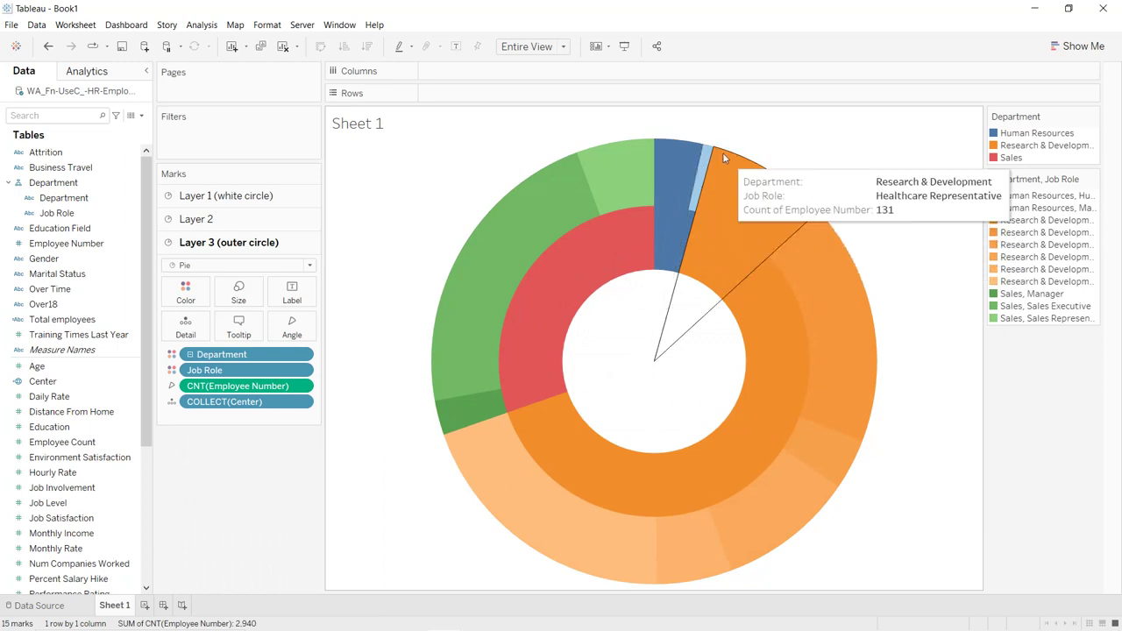
pyautogui.moveTo(814, 334)
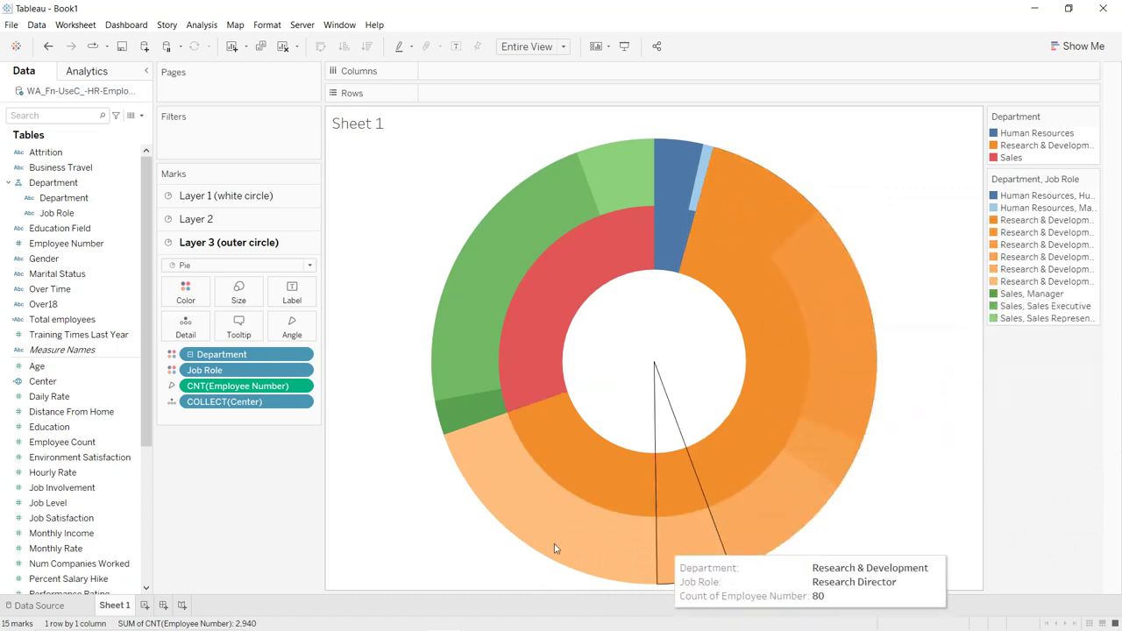
pyautogui.moveTo(468, 408)
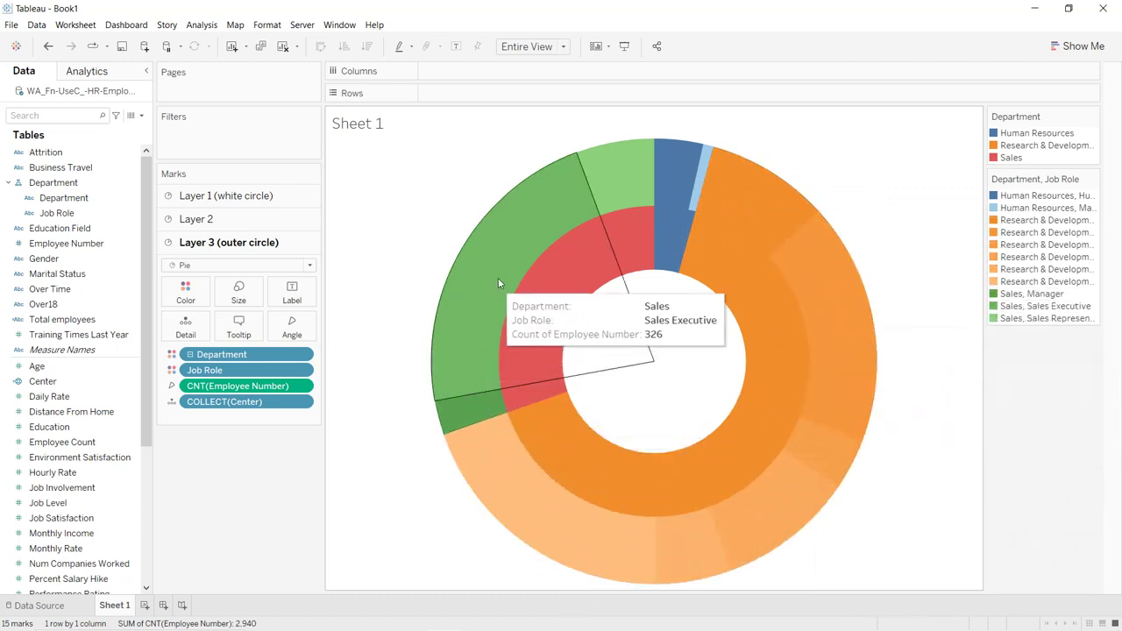
pyautogui.moveTo(577, 283)
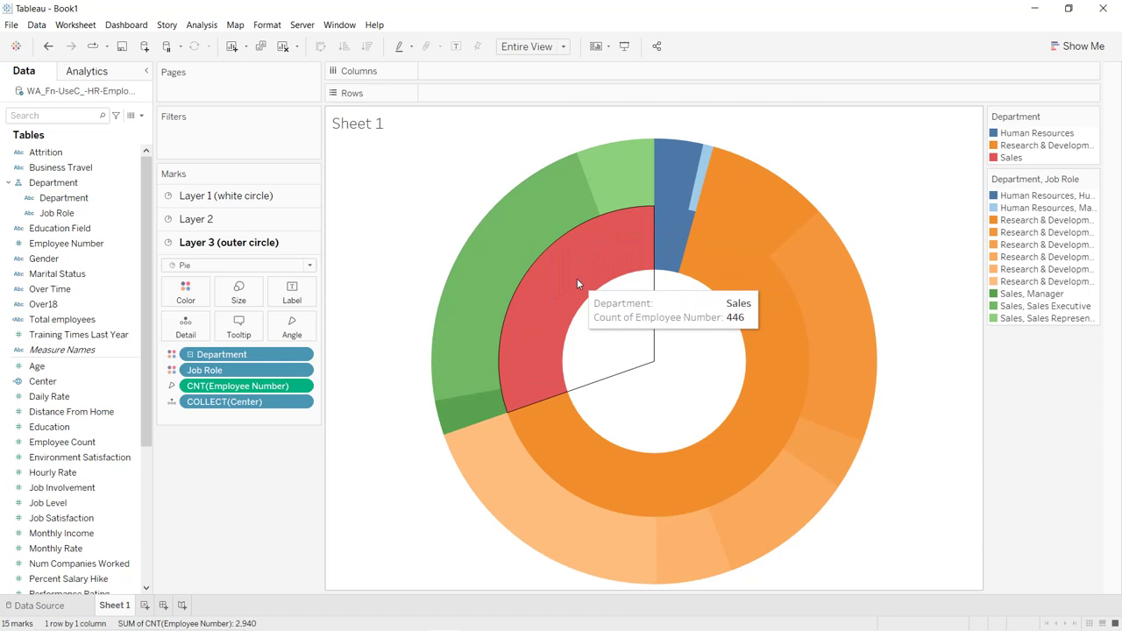
pyautogui.click(1092, 117)
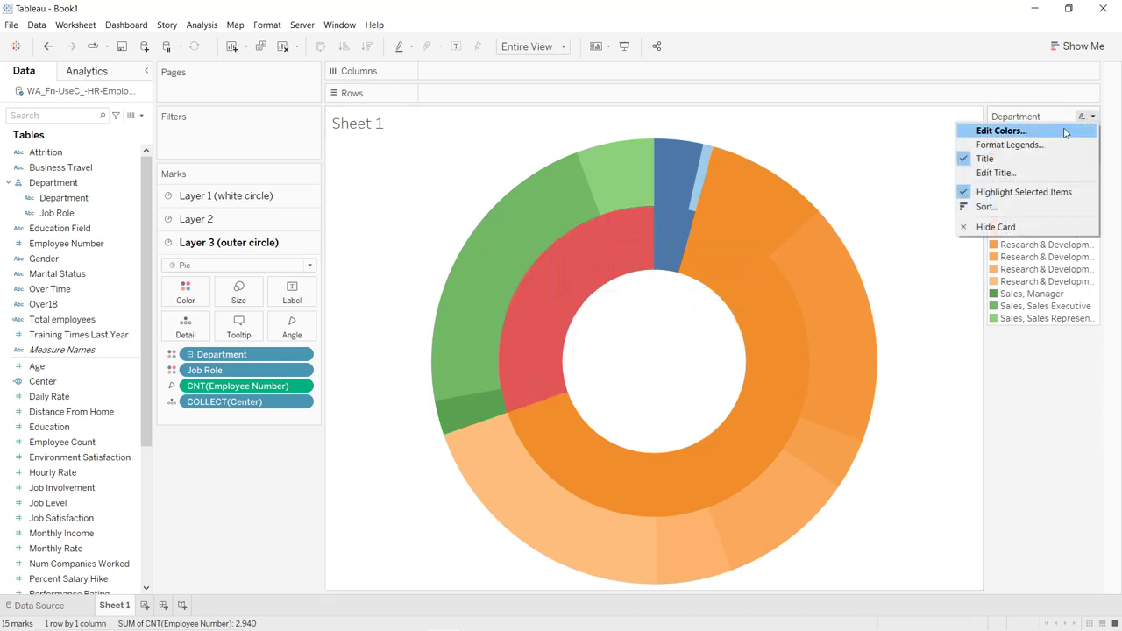
# - Recolour the Sales department green via the Department legend's Edit Colors dialog
pyautogui.click(1003, 130)
pyautogui.click(435, 252)
pyautogui.click(583, 348)
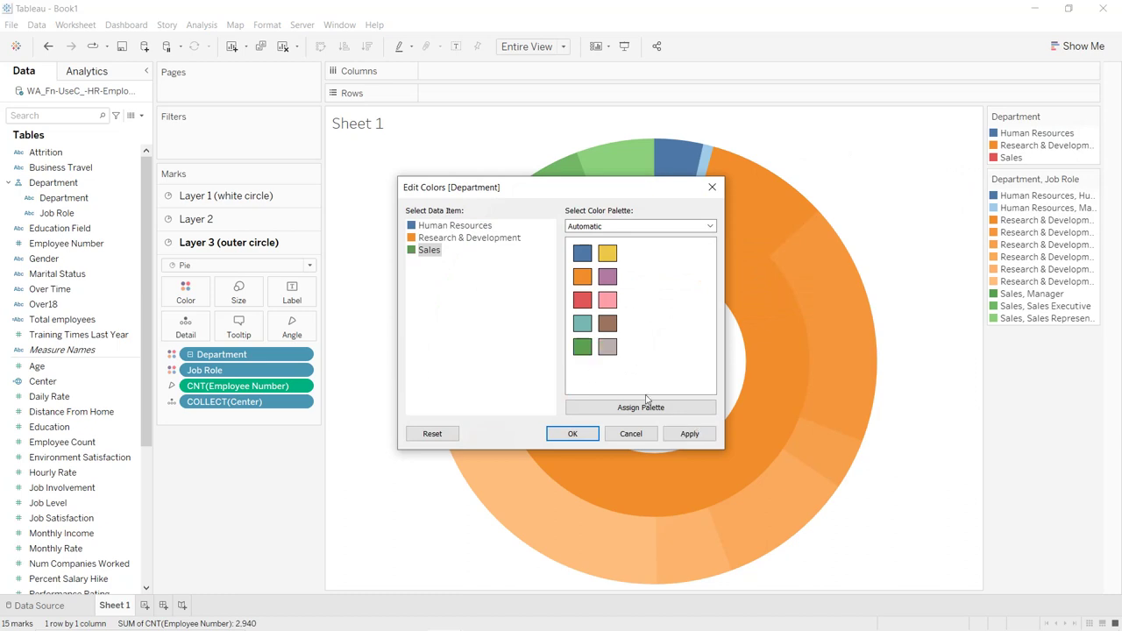
pyautogui.click(689, 433)
pyautogui.click(585, 435)
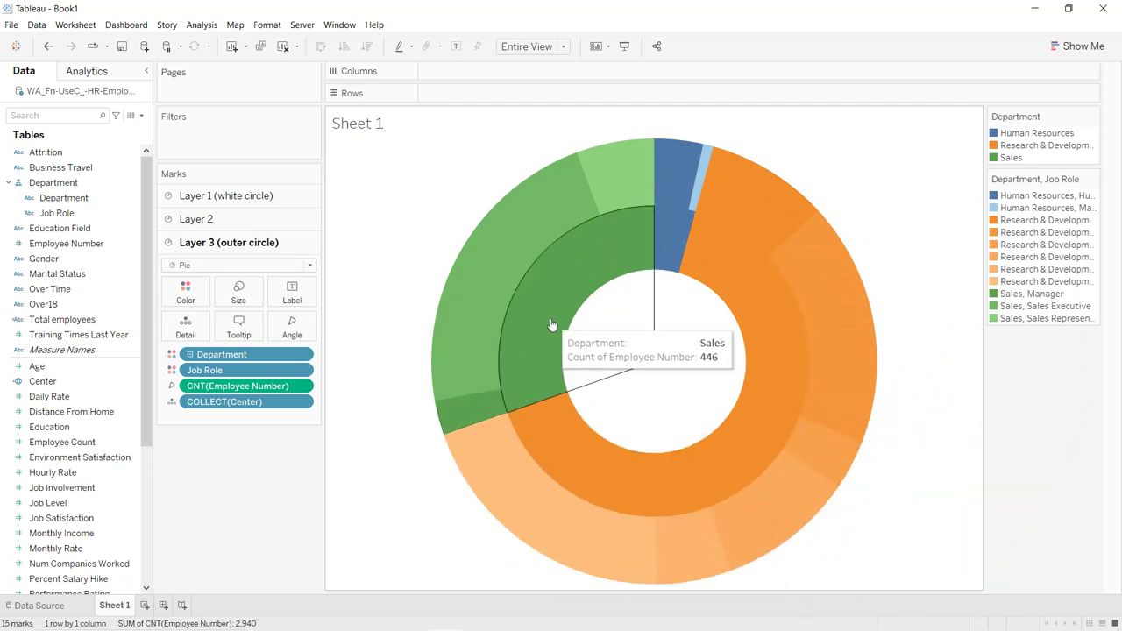
pyautogui.click(236, 205)
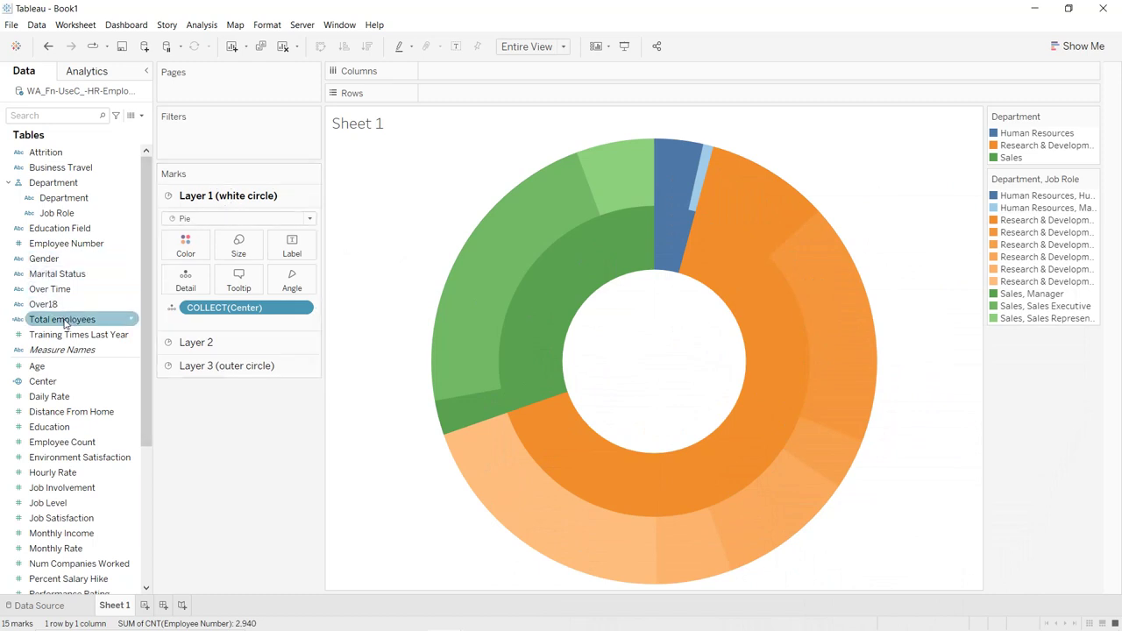
# - Label the centre circle with Total employees and CNT(Employee Number)
pyautogui.moveTo(61, 323); pyautogui.dragTo(294, 254)
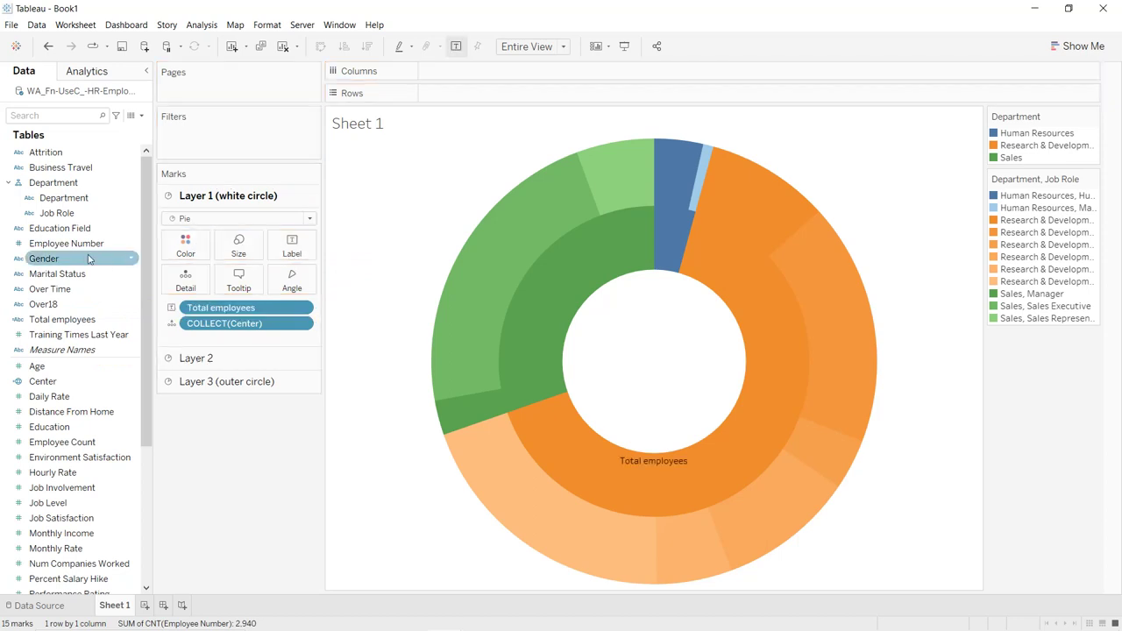
pyautogui.moveTo(65, 245); pyautogui.dragTo(293, 248)
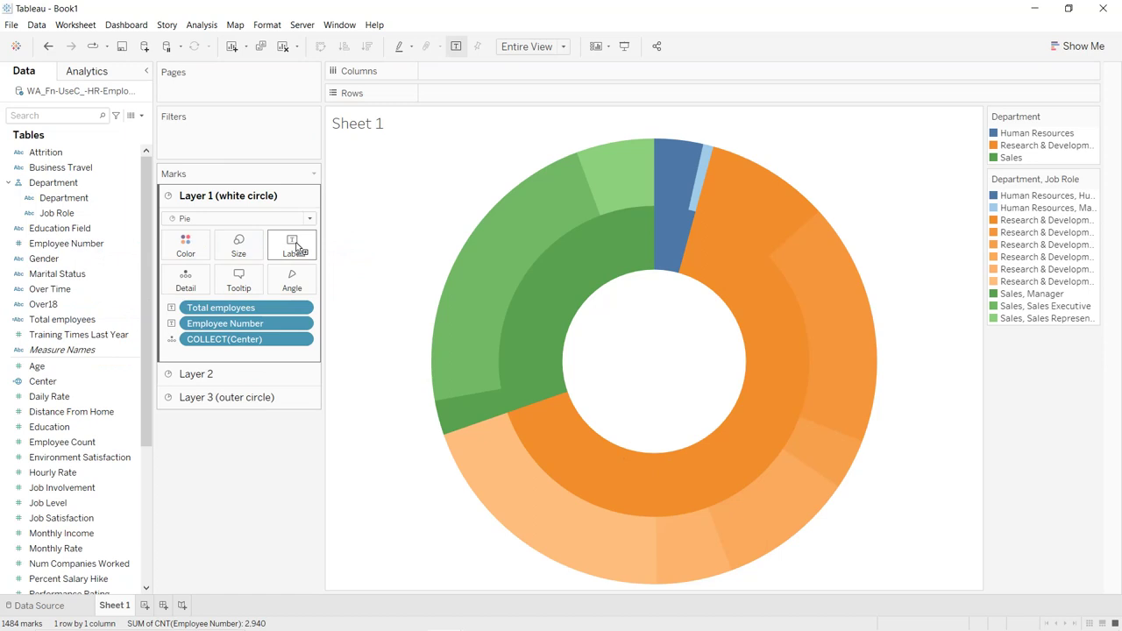
pyautogui.click(303, 324)
pyautogui.moveTo(259, 489)
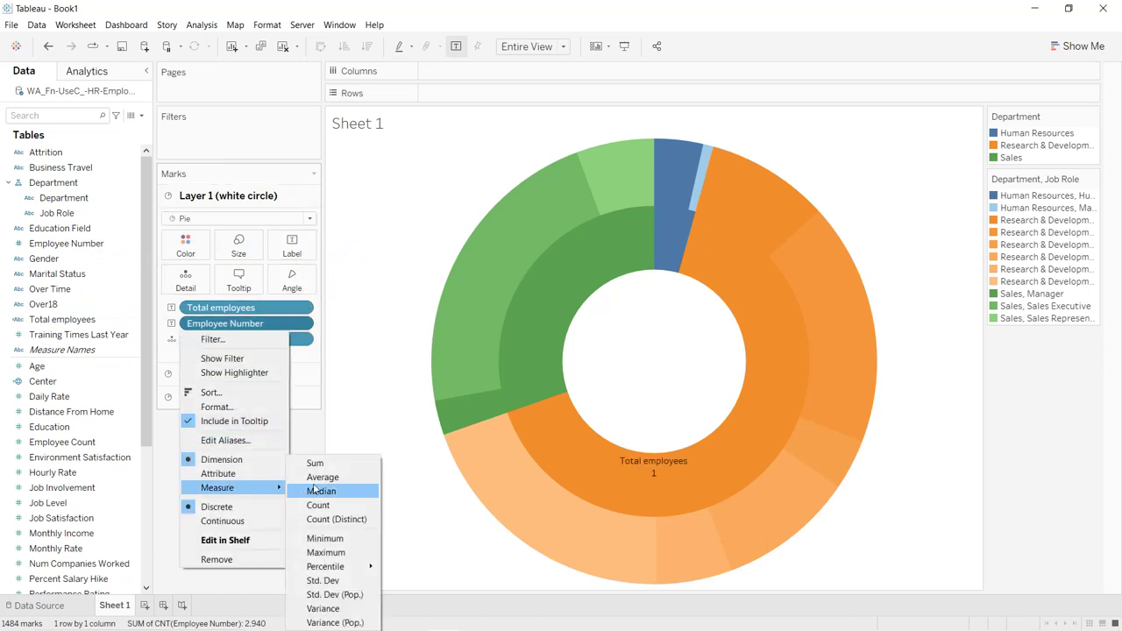
pyautogui.click(328, 508)
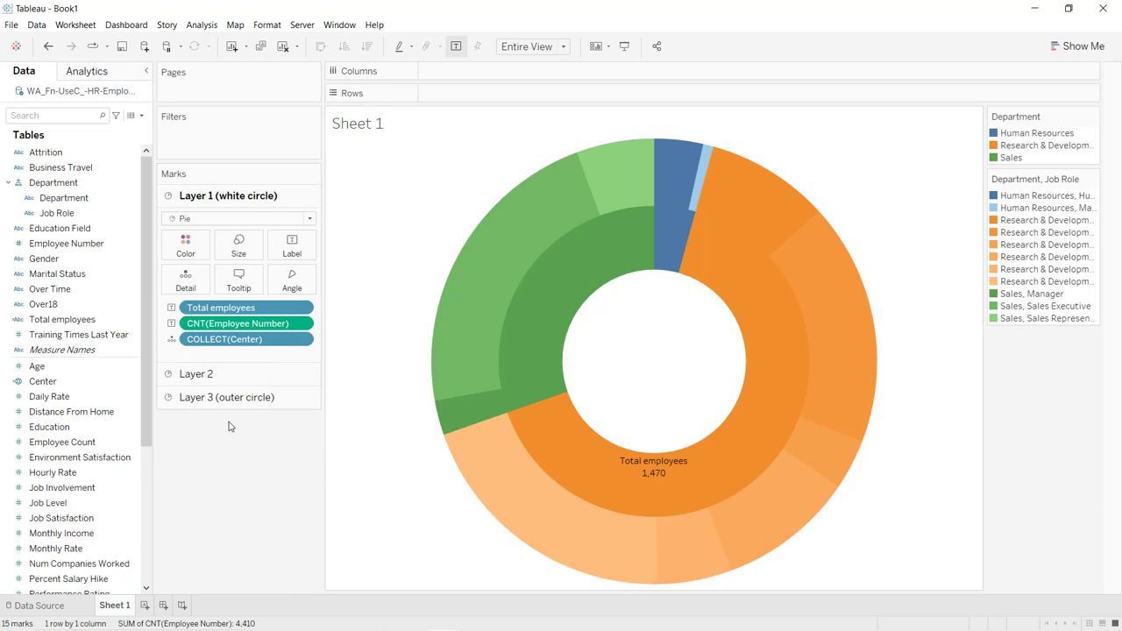
# - Set the centre label's font size to 16
pyautogui.click(309, 252)
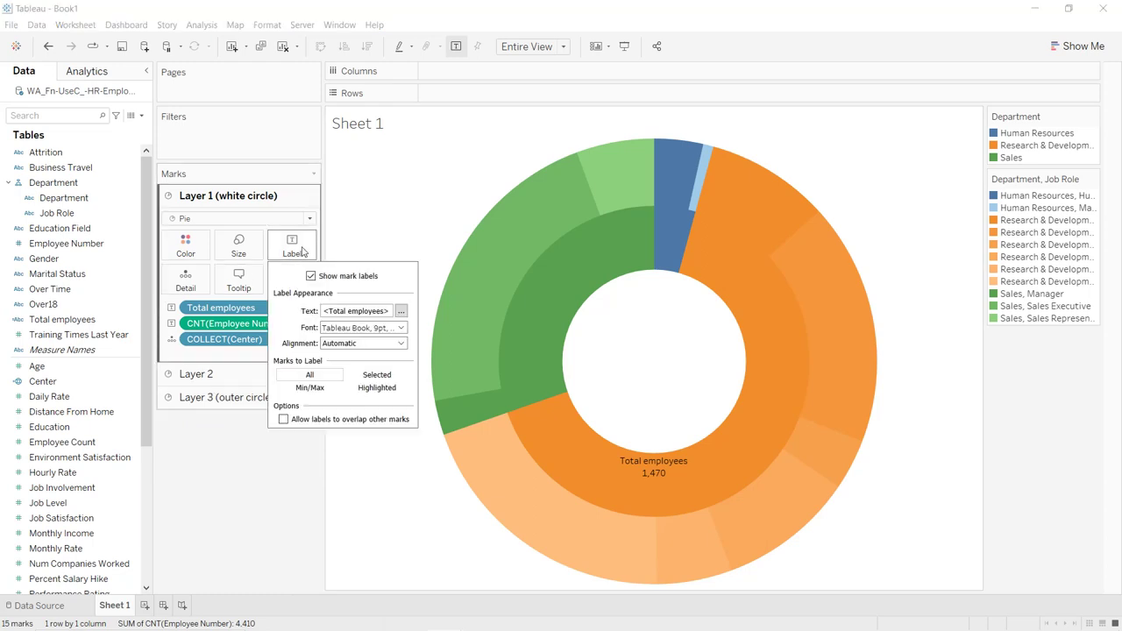
pyautogui.click(400, 327)
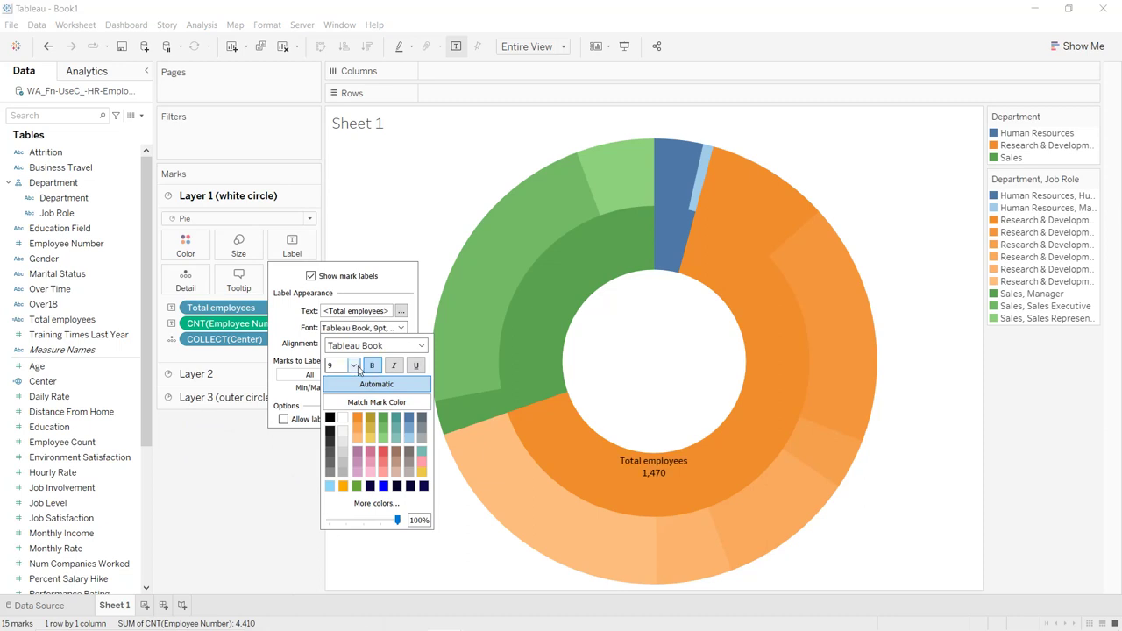
pyautogui.click(354, 365)
pyautogui.click(348, 443)
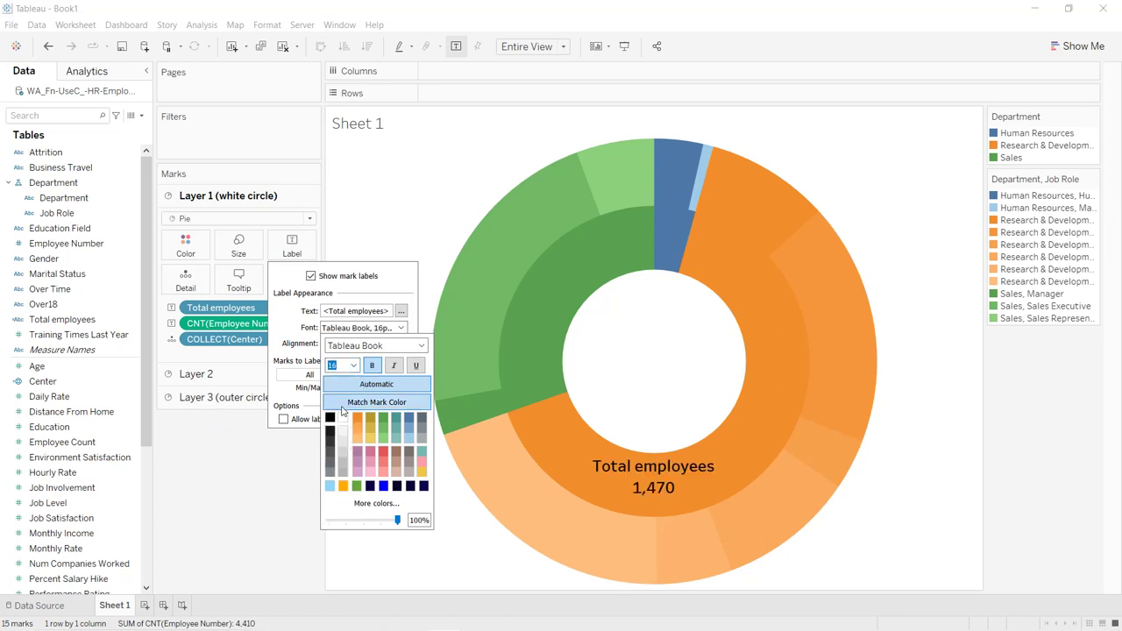
pyautogui.click(238, 478)
# - Drag the 'Total employees 1,470' label into the middle of the white circle
pyautogui.click(676, 475)
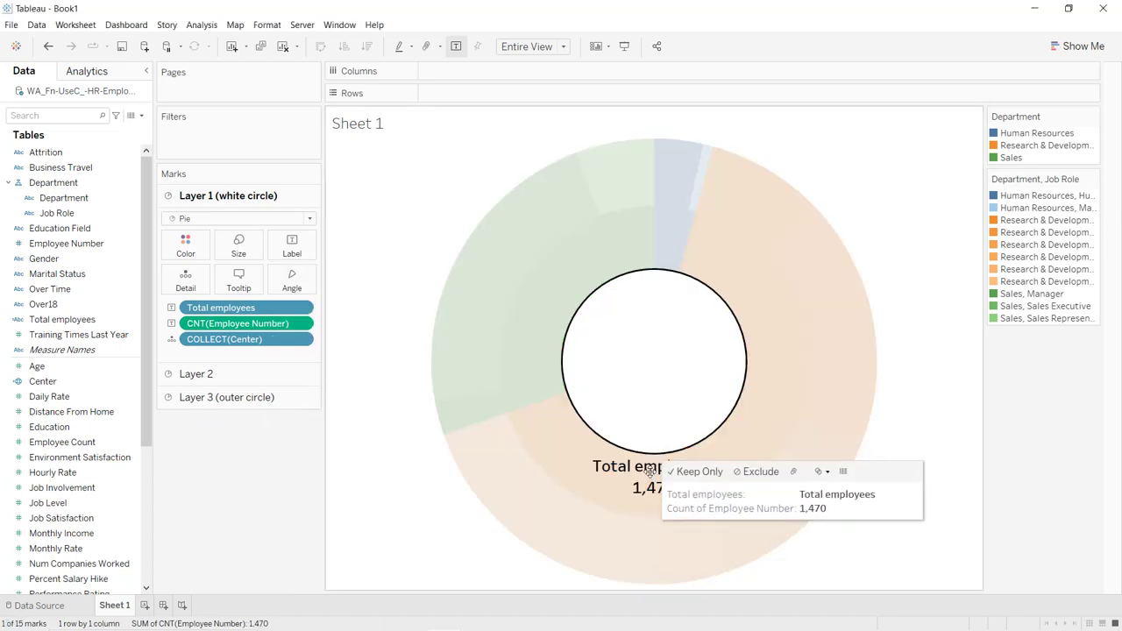
pyautogui.moveTo(657, 482); pyautogui.dragTo(656, 361)
pyautogui.click(398, 213)
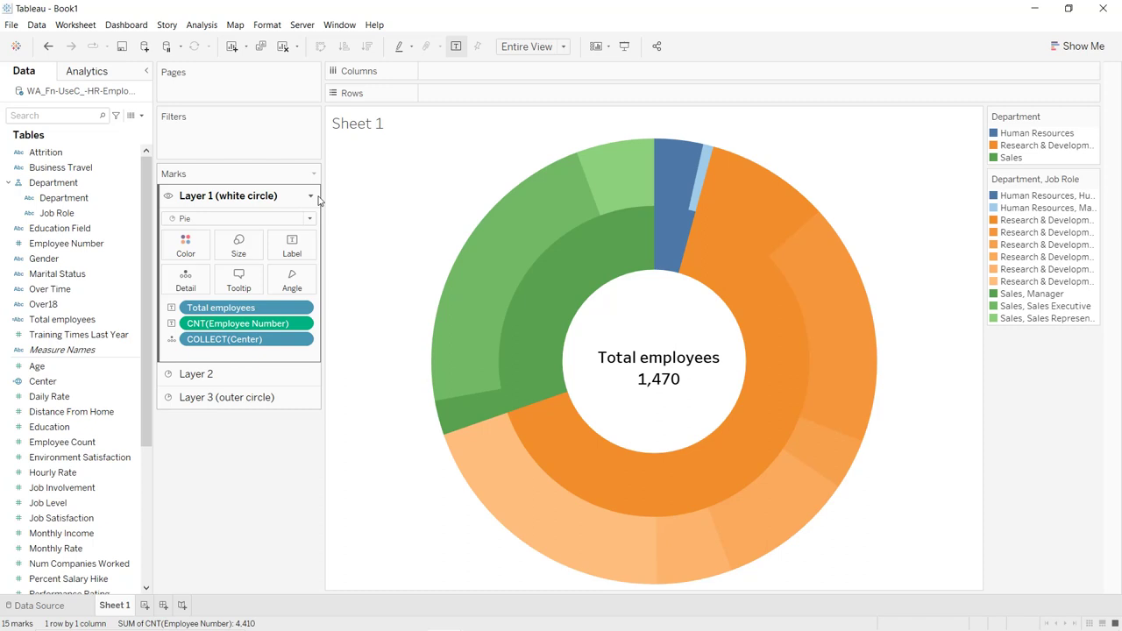
pyautogui.moveTo(495, 332)
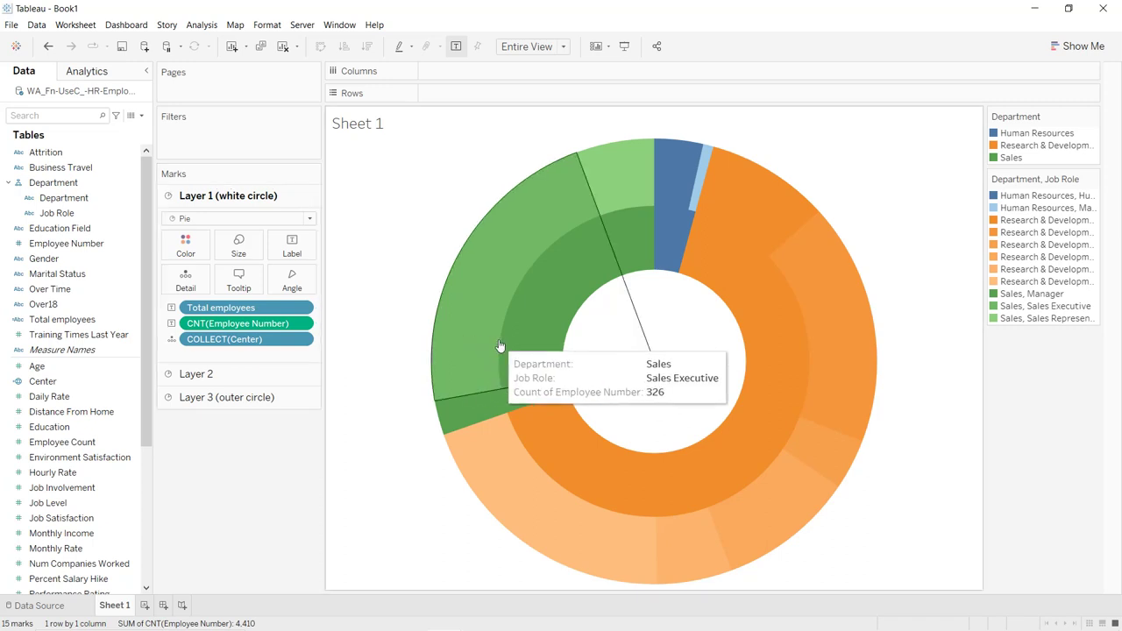
pyautogui.moveTo(587, 262)
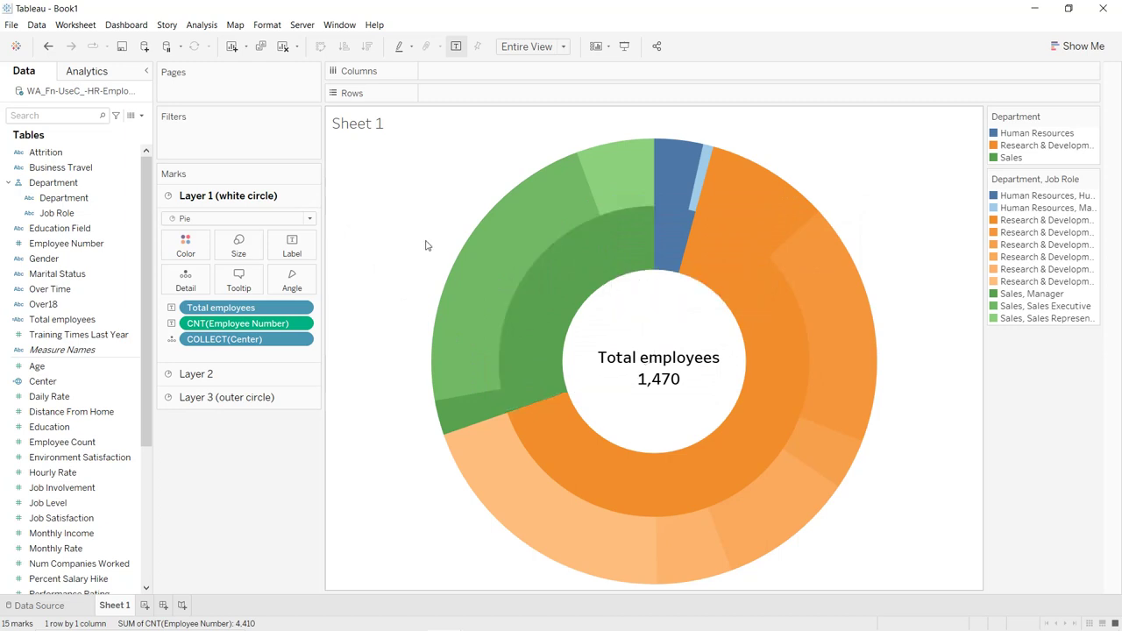
# - Label the middle ring layer with department names
pyautogui.click(230, 373)
pyautogui.moveTo(233, 334); pyautogui.dragTo(307, 281)
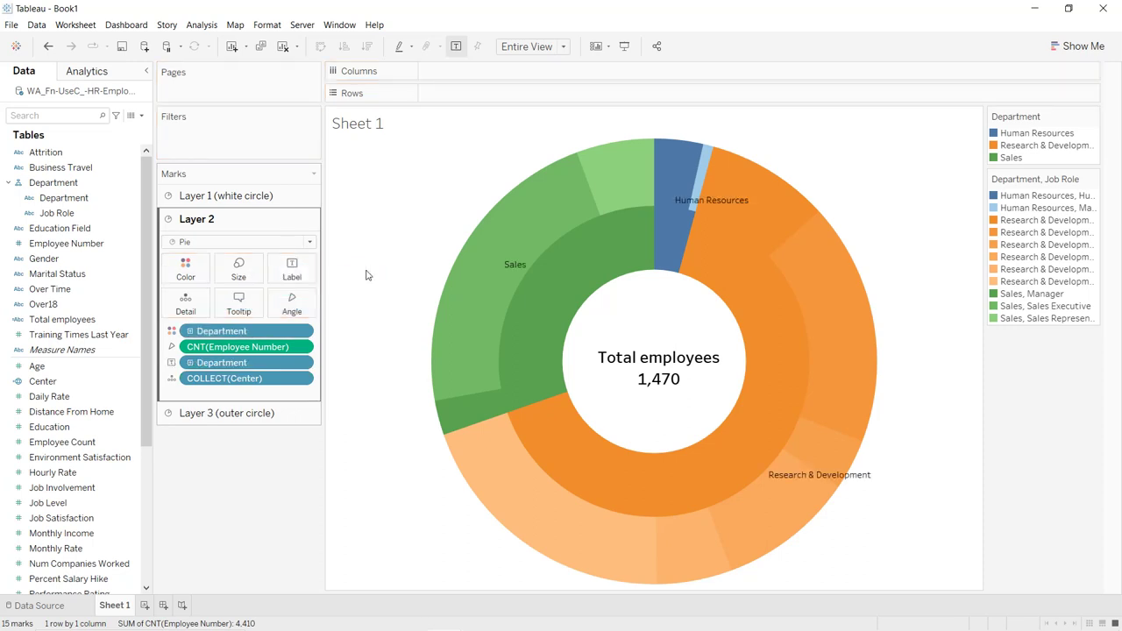
pyautogui.click(514, 262)
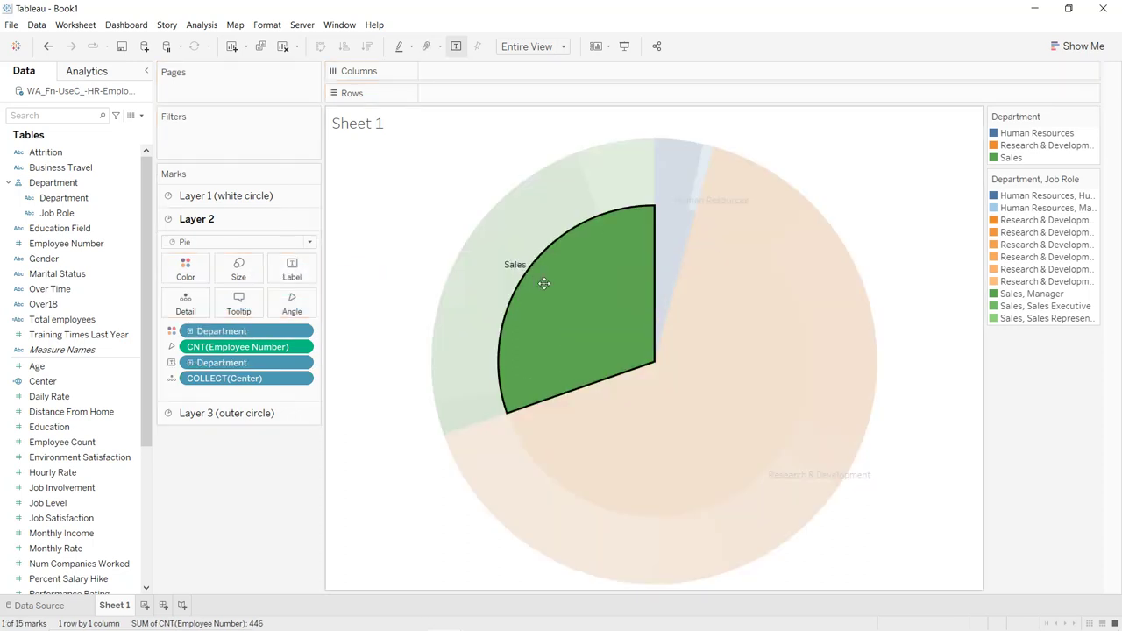
# - Move the Human Resources and Research & Development labels inward onto their slices
pyautogui.click(714, 197)
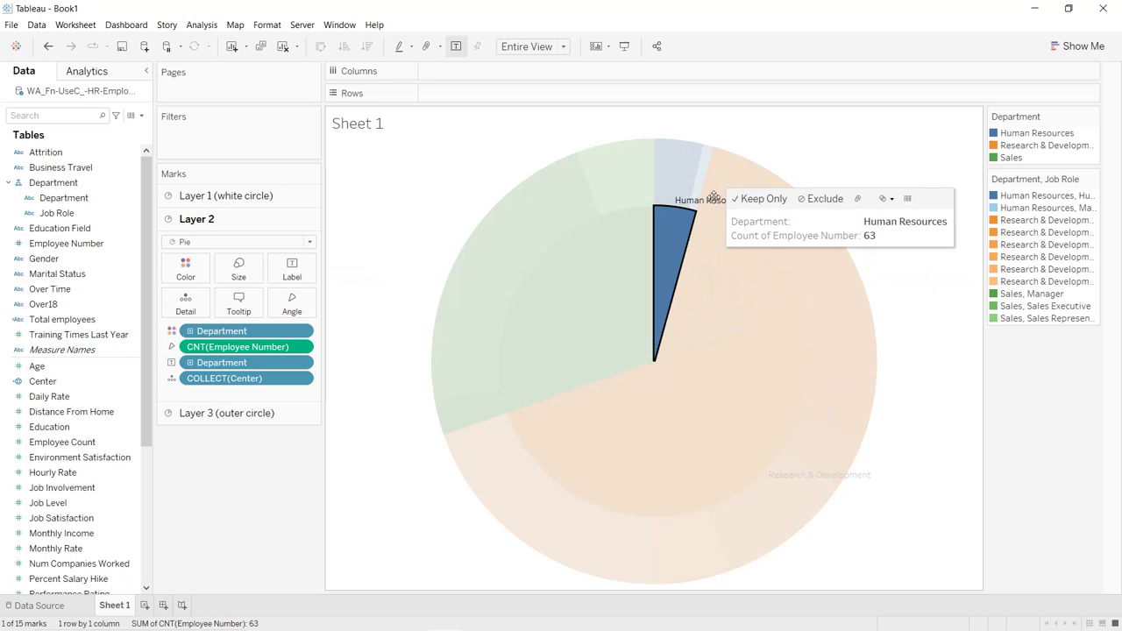
pyautogui.moveTo(713, 200); pyautogui.dragTo(677, 242)
pyautogui.click(874, 207)
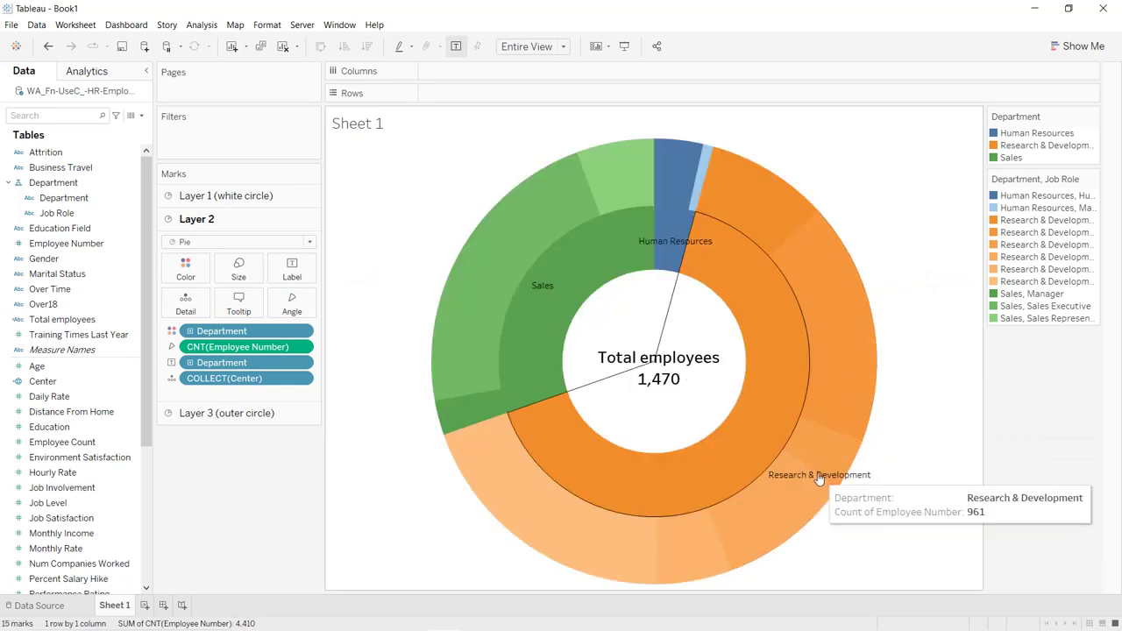
pyautogui.click(819, 479)
pyautogui.moveTo(819, 477); pyautogui.dragTo(701, 468)
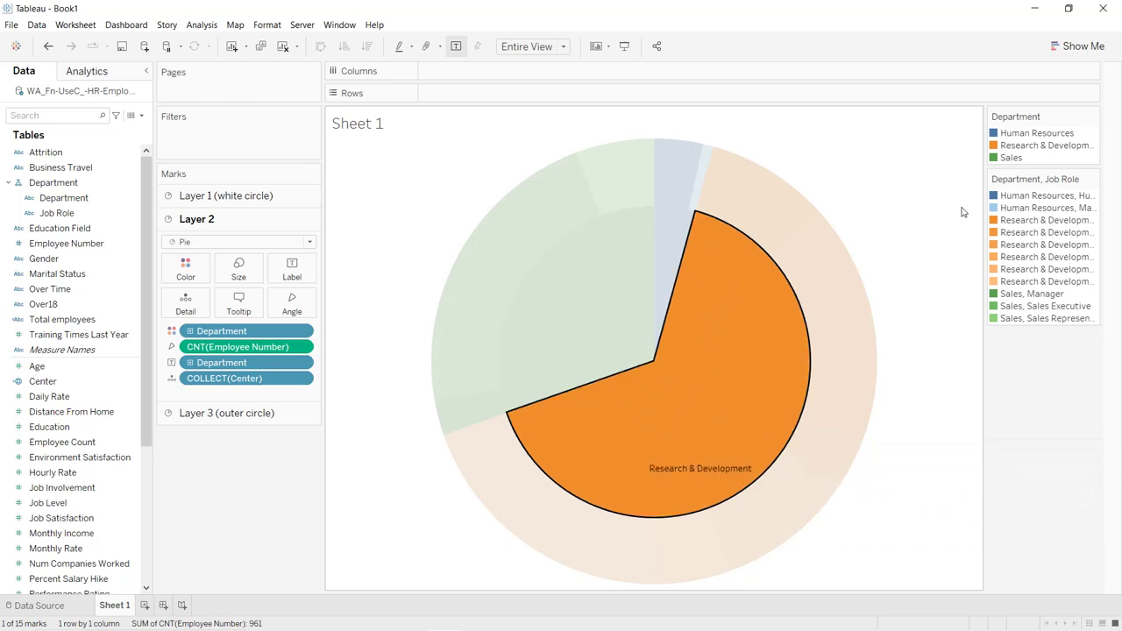
pyautogui.click(863, 218)
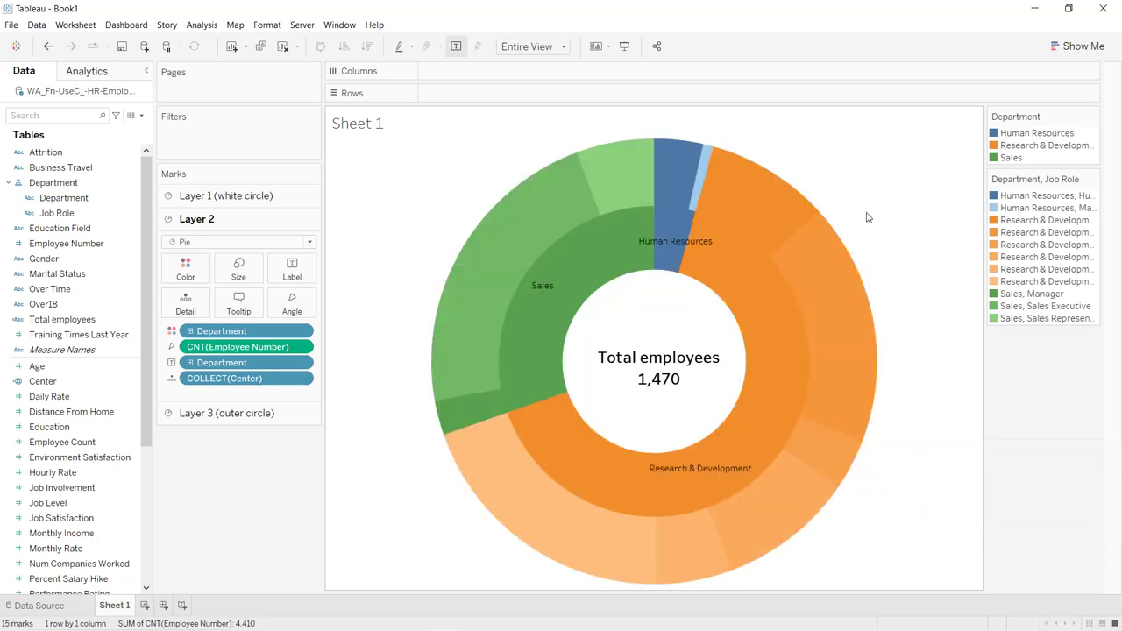
pyautogui.click(682, 471)
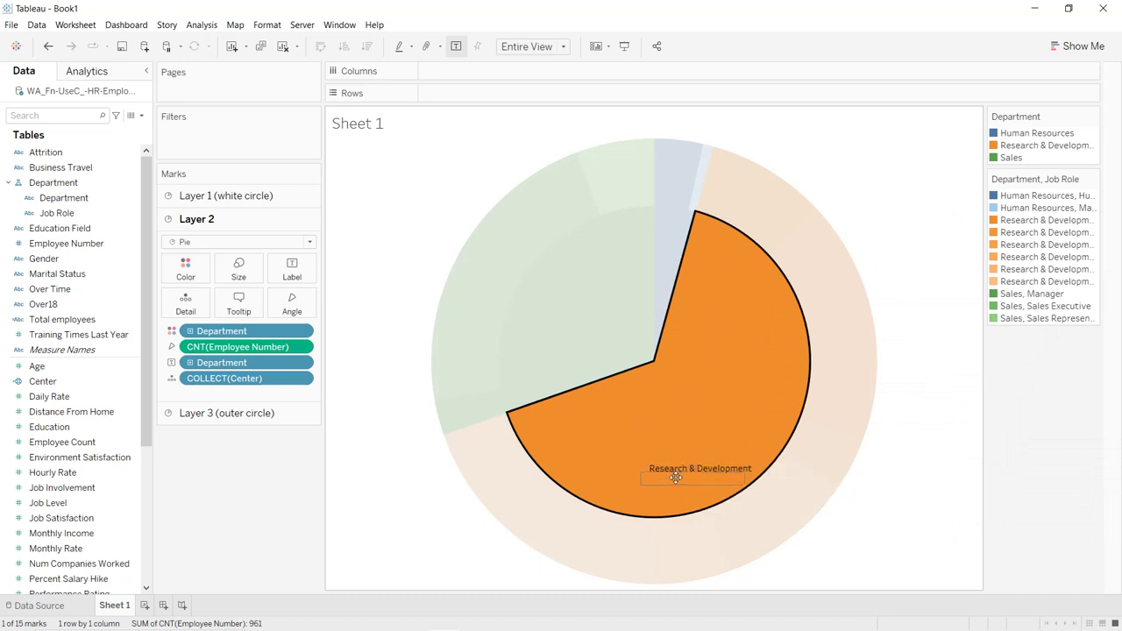
pyautogui.click(923, 201)
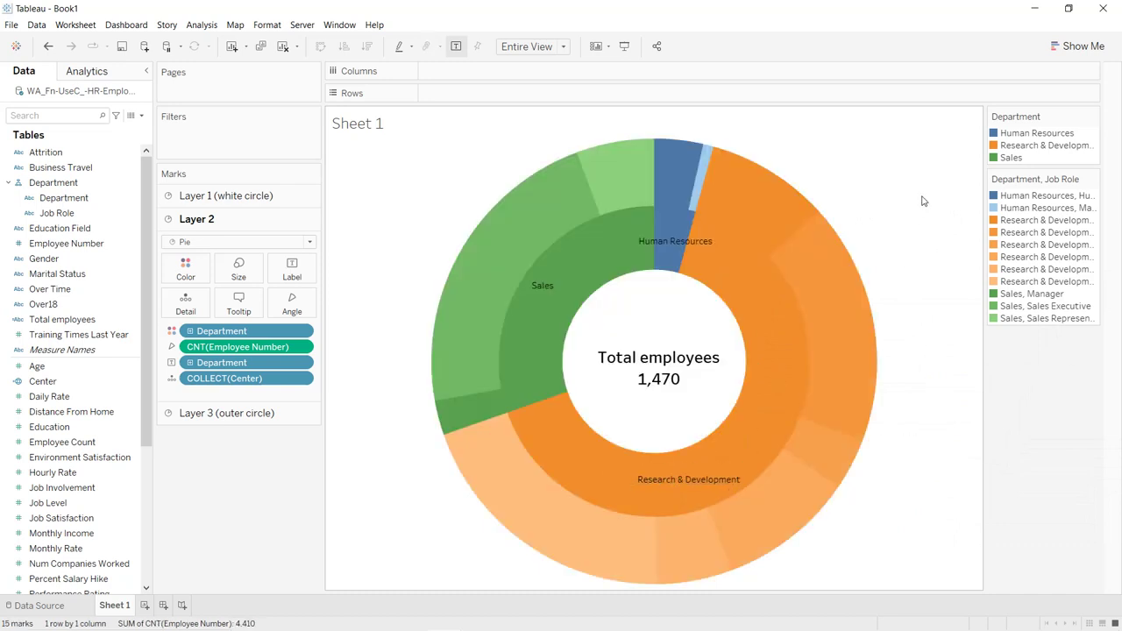
# - Label the outer Job Role ring with employee counts, then add blank Sheet 2
pyautogui.click(225, 413)
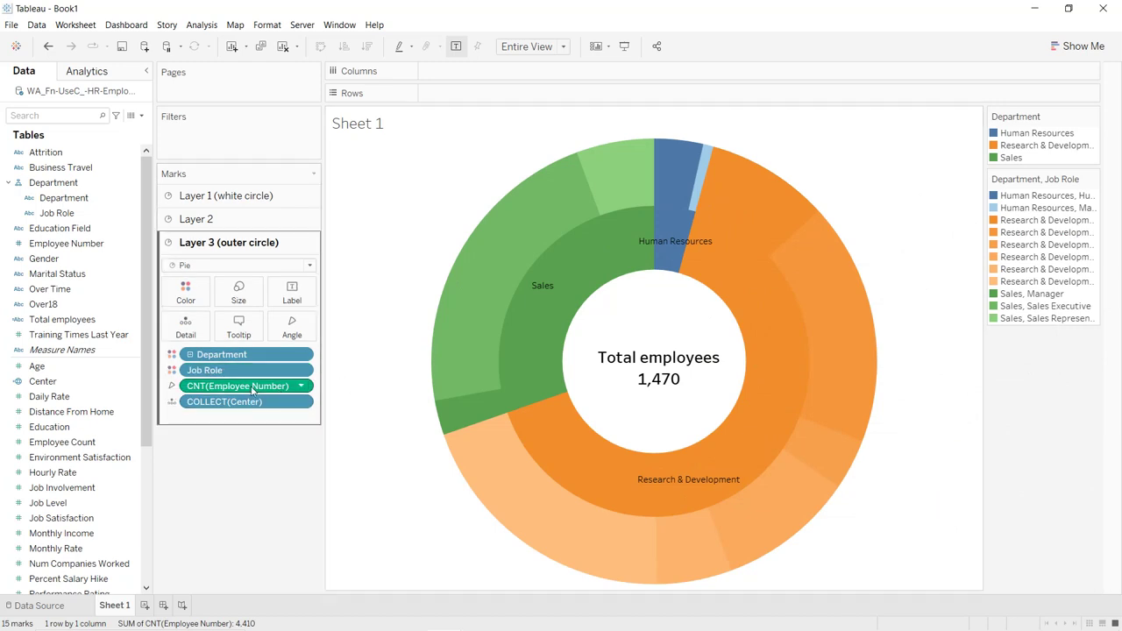
pyautogui.moveTo(231, 391); pyautogui.dragTo(294, 303)
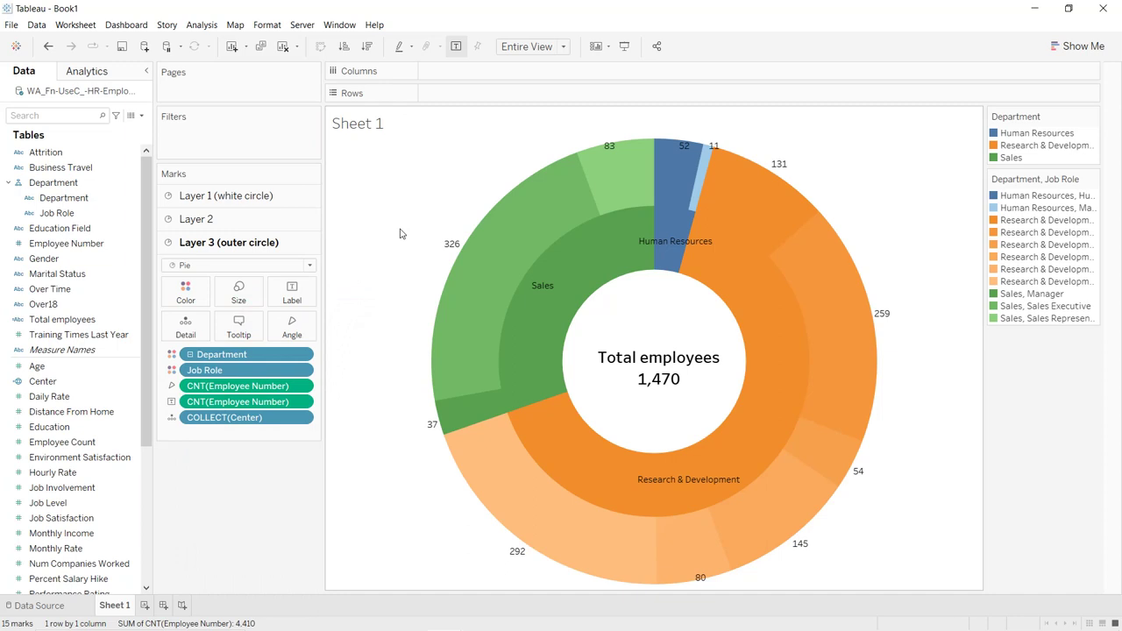
pyautogui.click(145, 606)
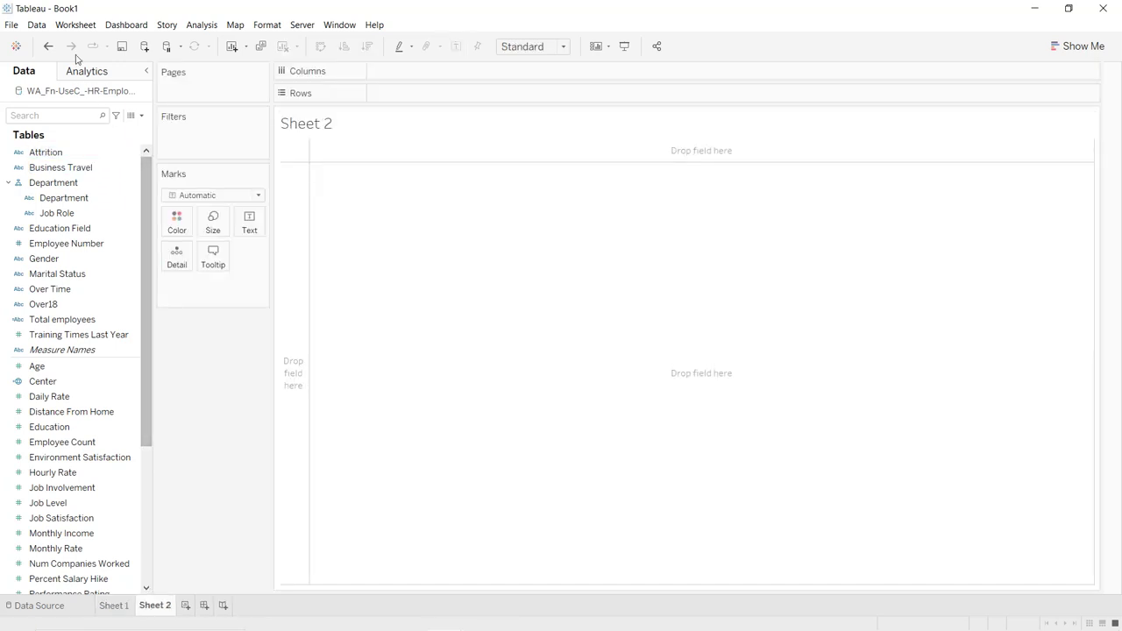
# - Connect Sample - Superstore's Orders table as a new data source and preview its 9994 rows
pyautogui.click(36, 25)
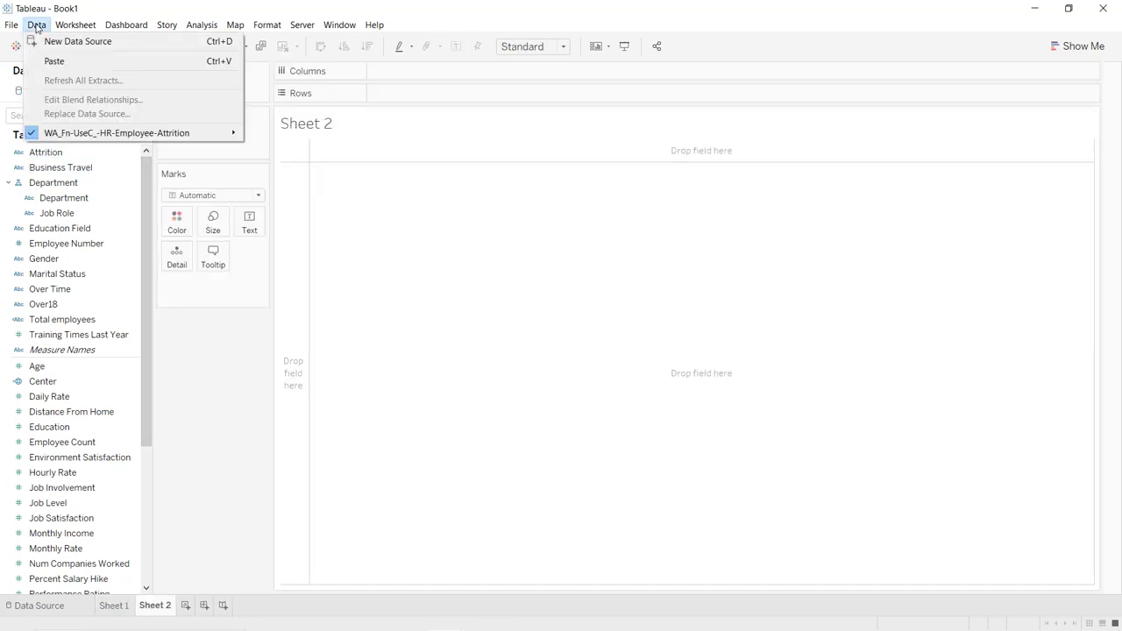
pyautogui.click(47, 41)
pyautogui.click(170, 294)
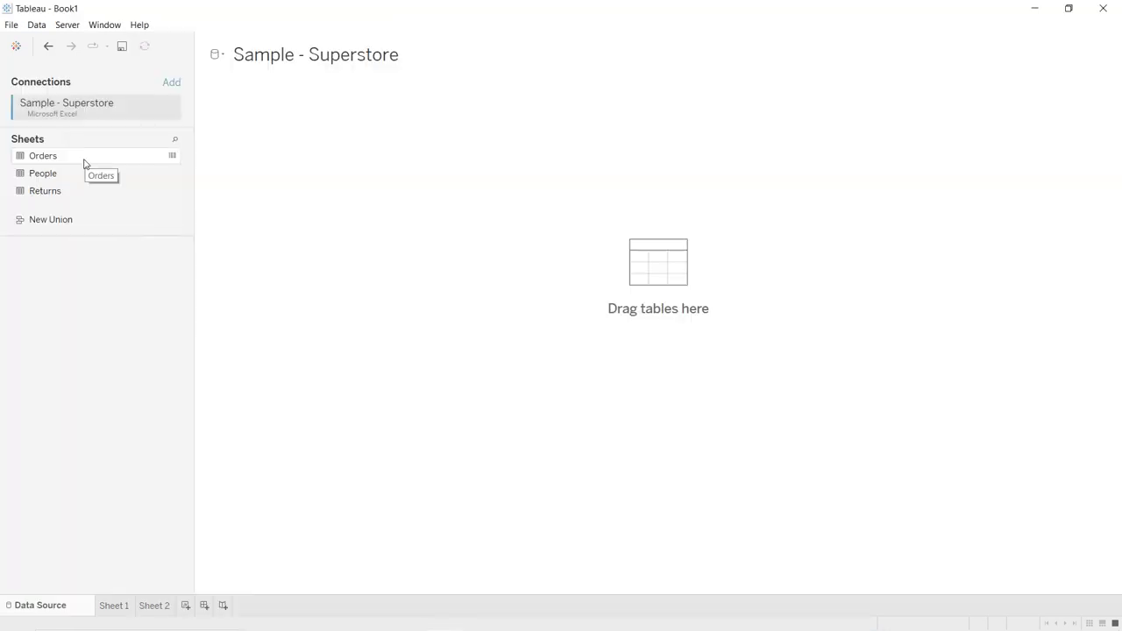
pyautogui.moveTo(84, 163); pyautogui.dragTo(259, 171)
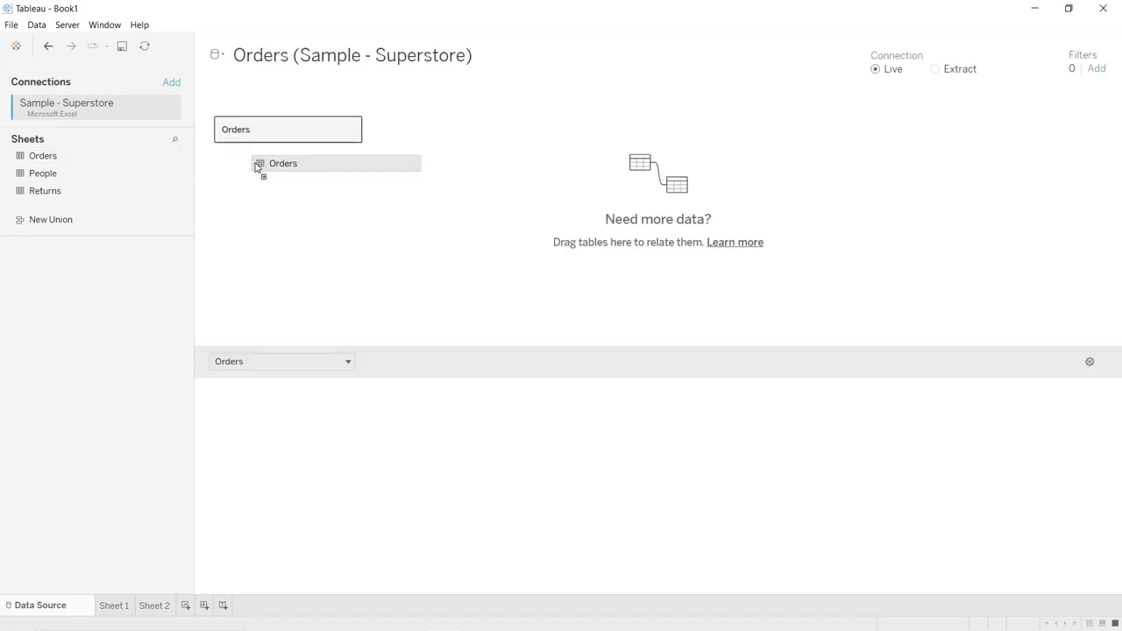
pyautogui.click(508, 394)
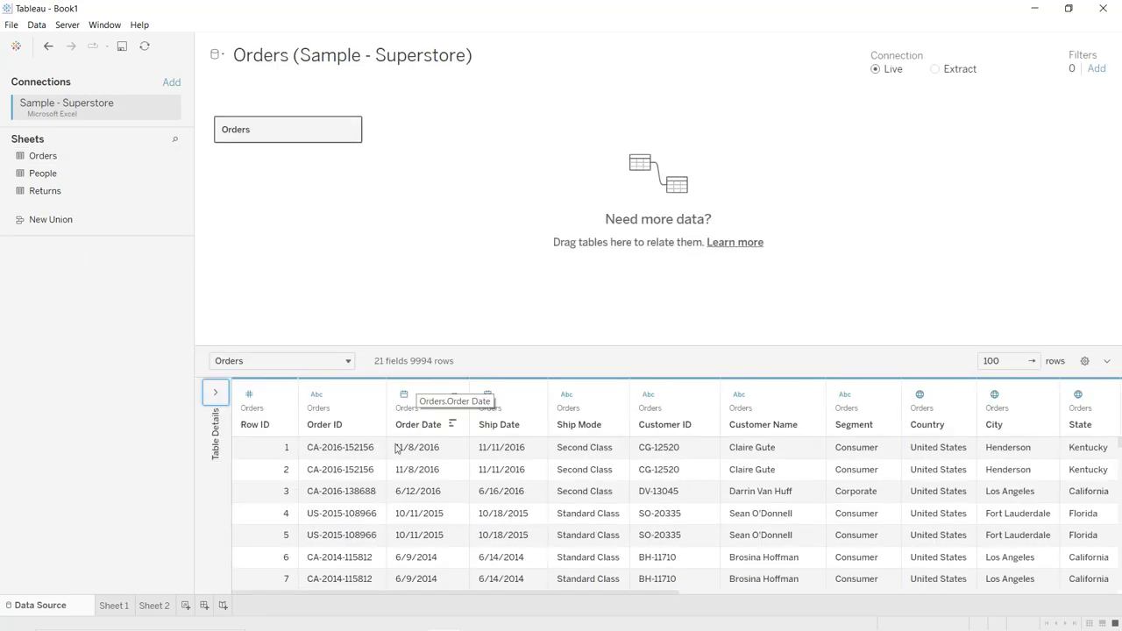
pyautogui.moveTo(334, 596); pyautogui.dragTo(638, 596)
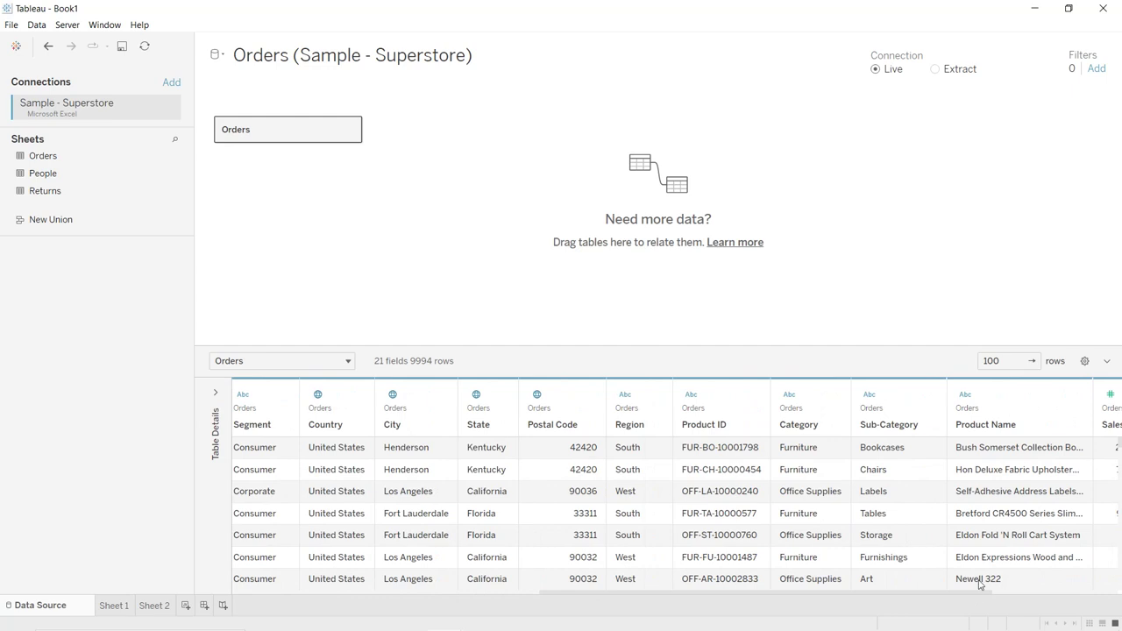
pyautogui.moveTo(975, 596); pyautogui.dragTo(982, 596)
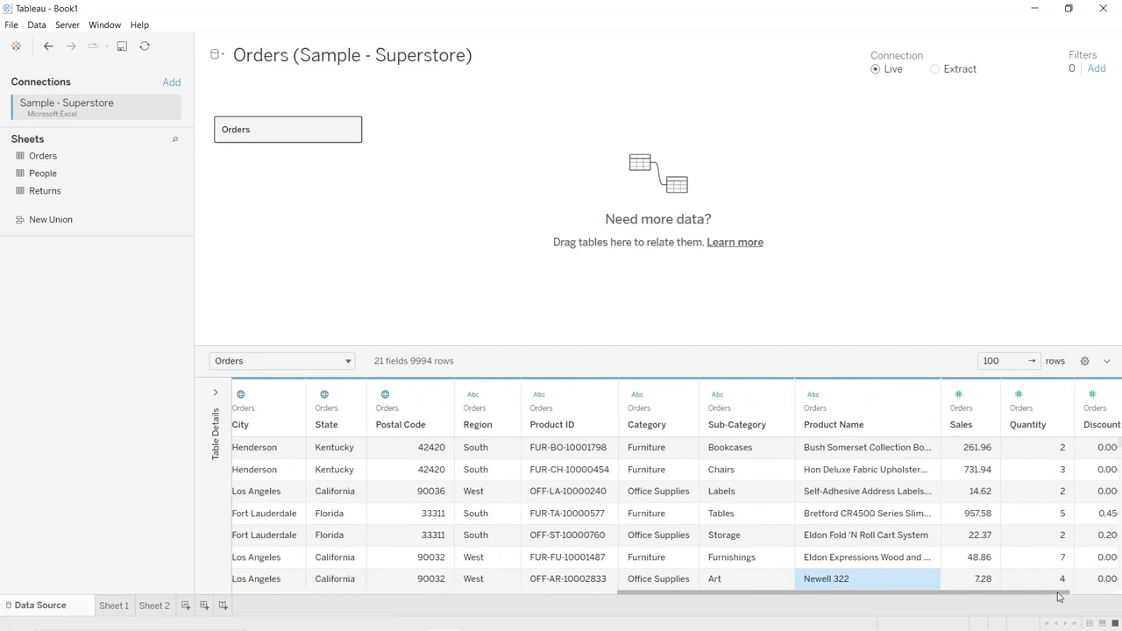
pyautogui.hscroll(3, 978, 596)
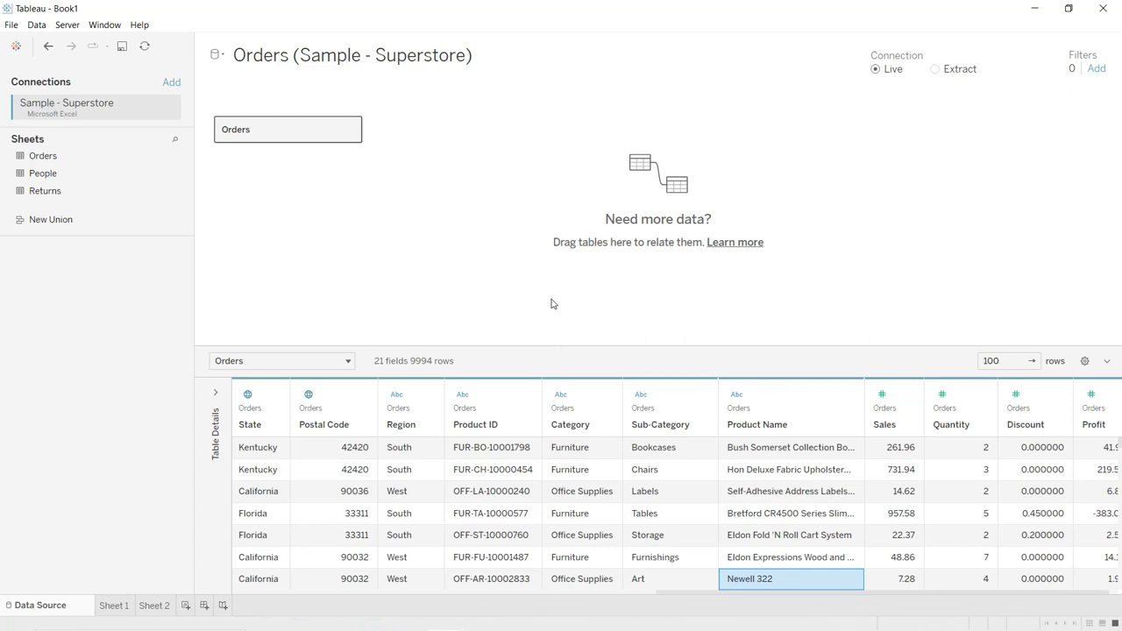
pyautogui.click(117, 607)
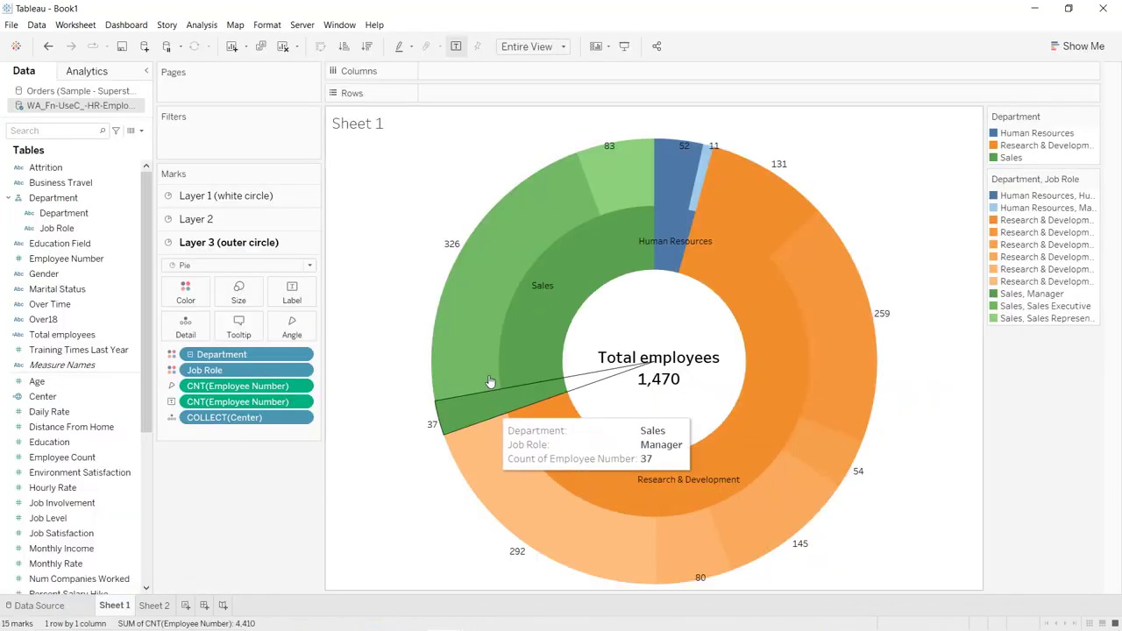
# - Give the outer ring's Layer 3 slices white borders
pyautogui.click(187, 298)
pyautogui.click(226, 395)
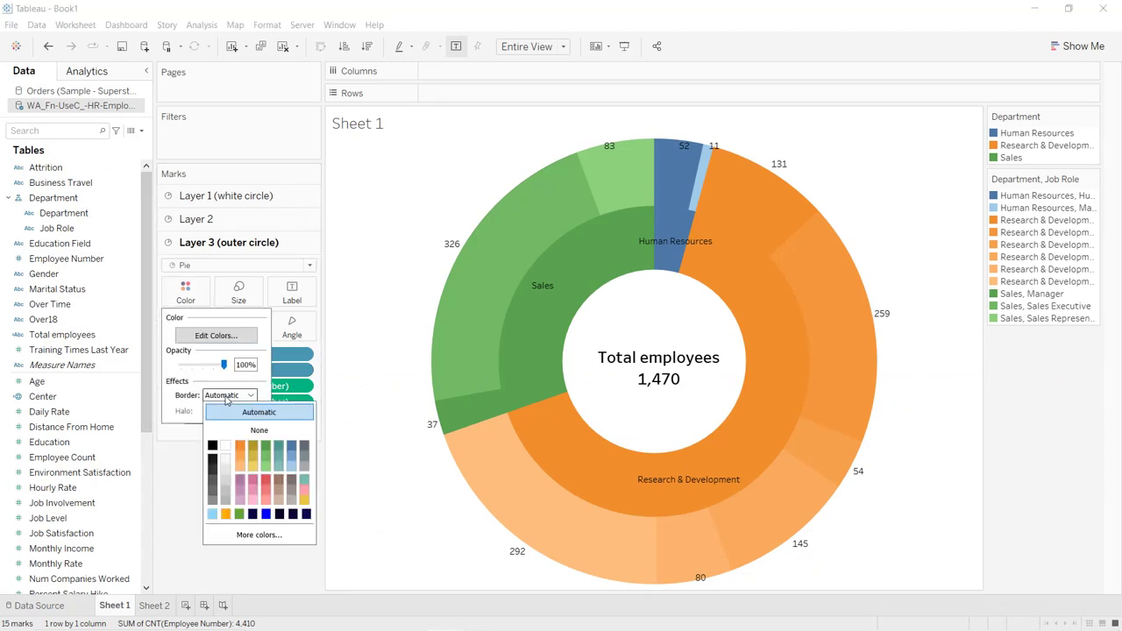
pyautogui.click(226, 446)
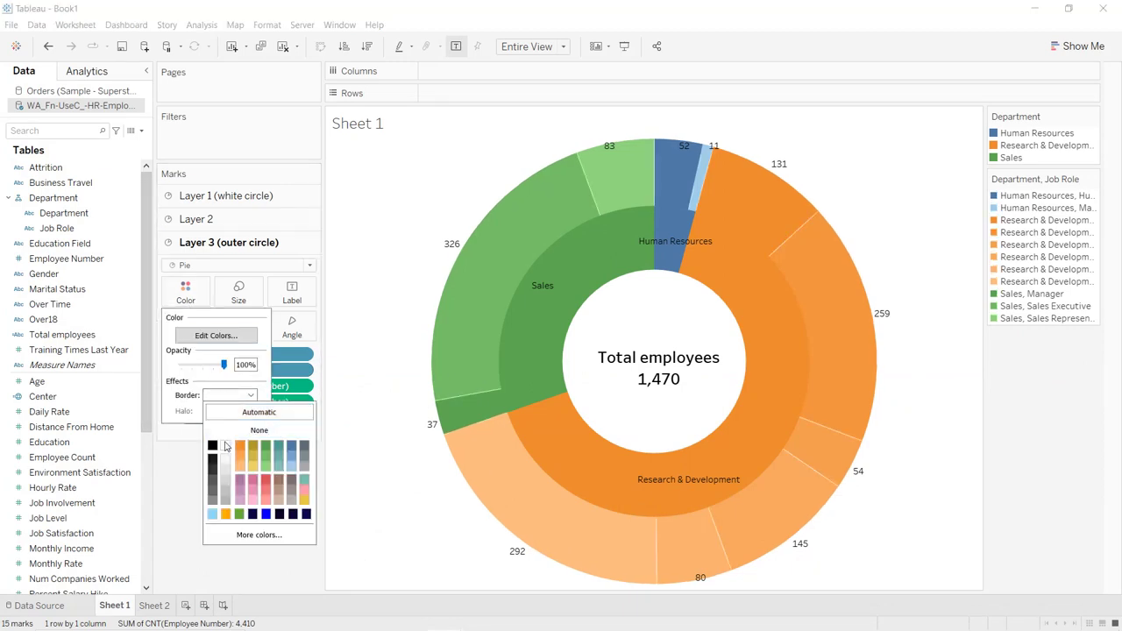
# - Give the middle ring's Layer 2 slices white borders, then go to Sheet 2
pyautogui.click(209, 224)
pyautogui.click(187, 268)
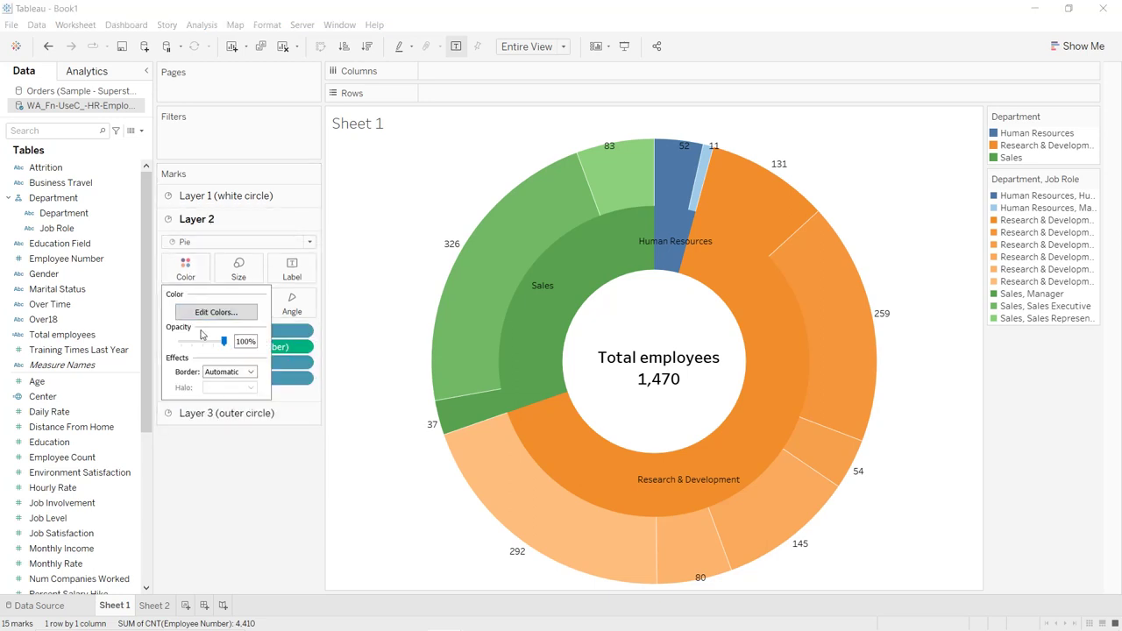
pyautogui.click(210, 372)
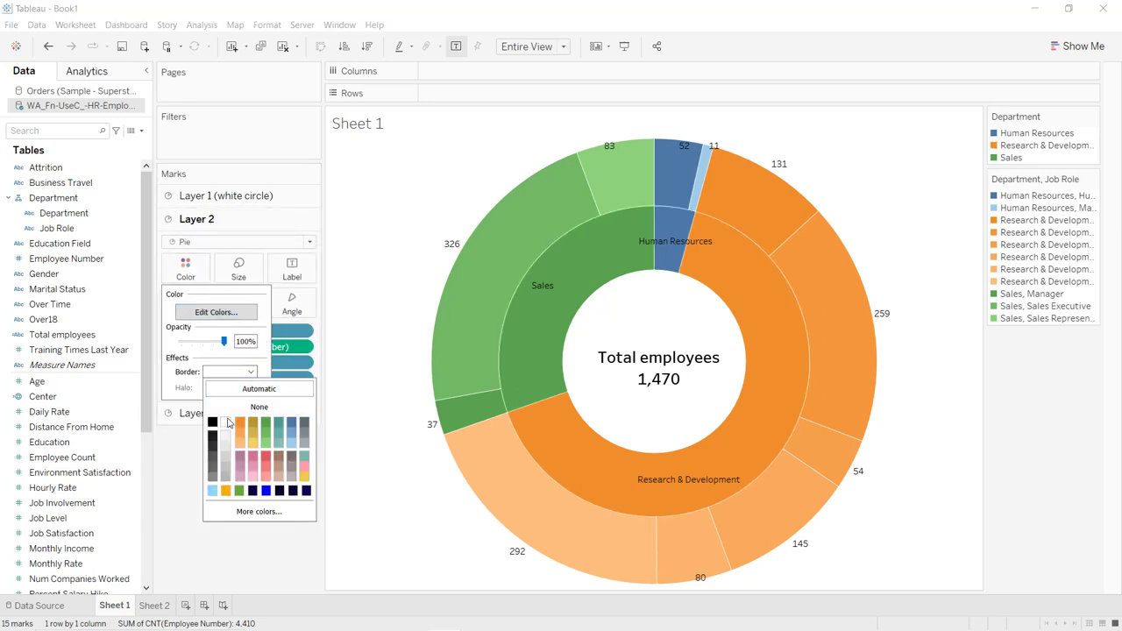
pyautogui.click(186, 483)
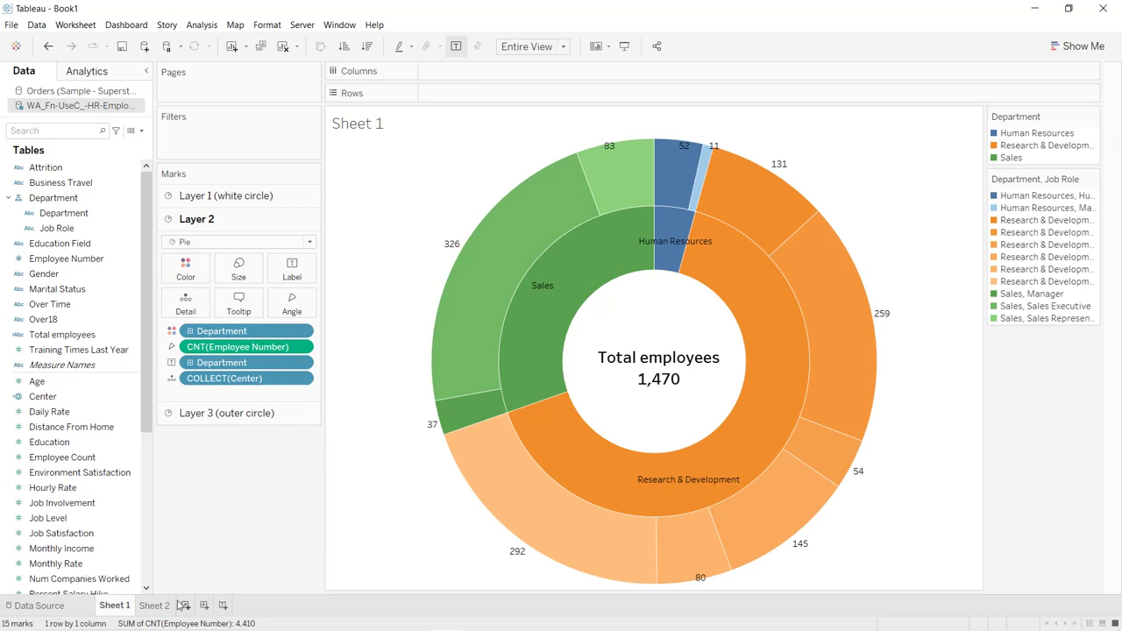
pyautogui.moveTo(159, 609)
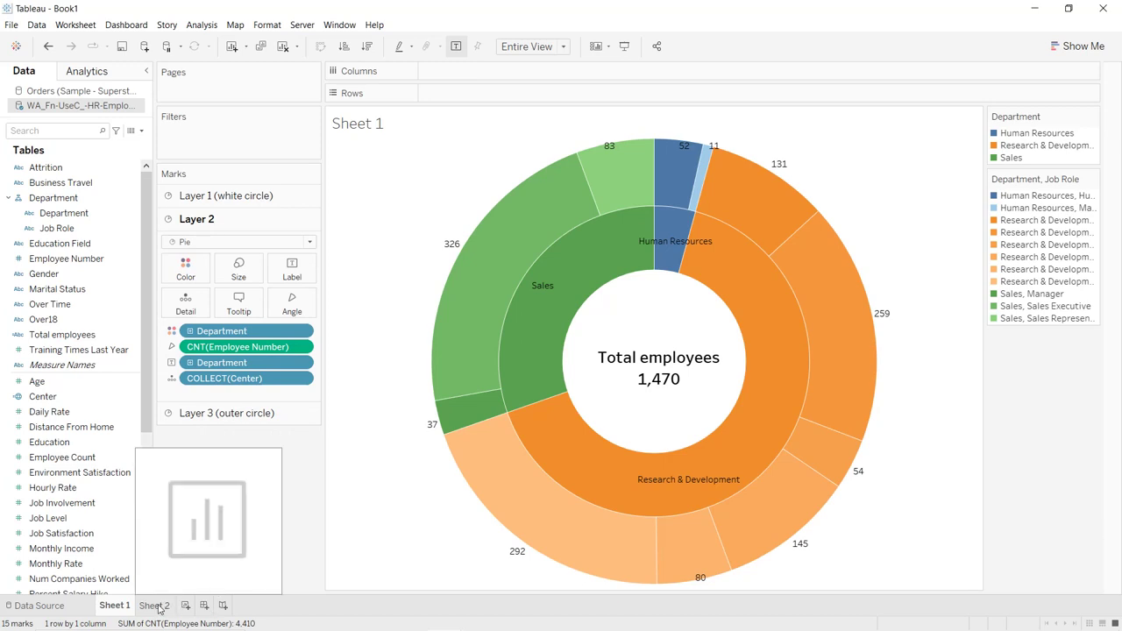
pyautogui.click(155, 606)
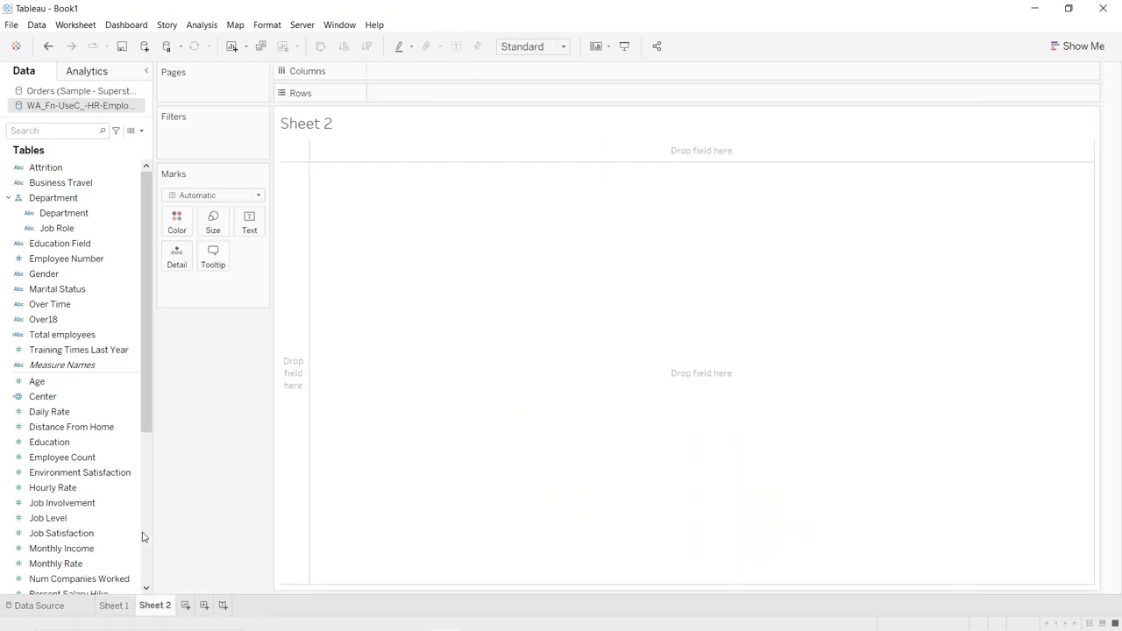
# - Using the Superstore Orders data, create a hierarchy from the Category field
pyautogui.click(103, 92)
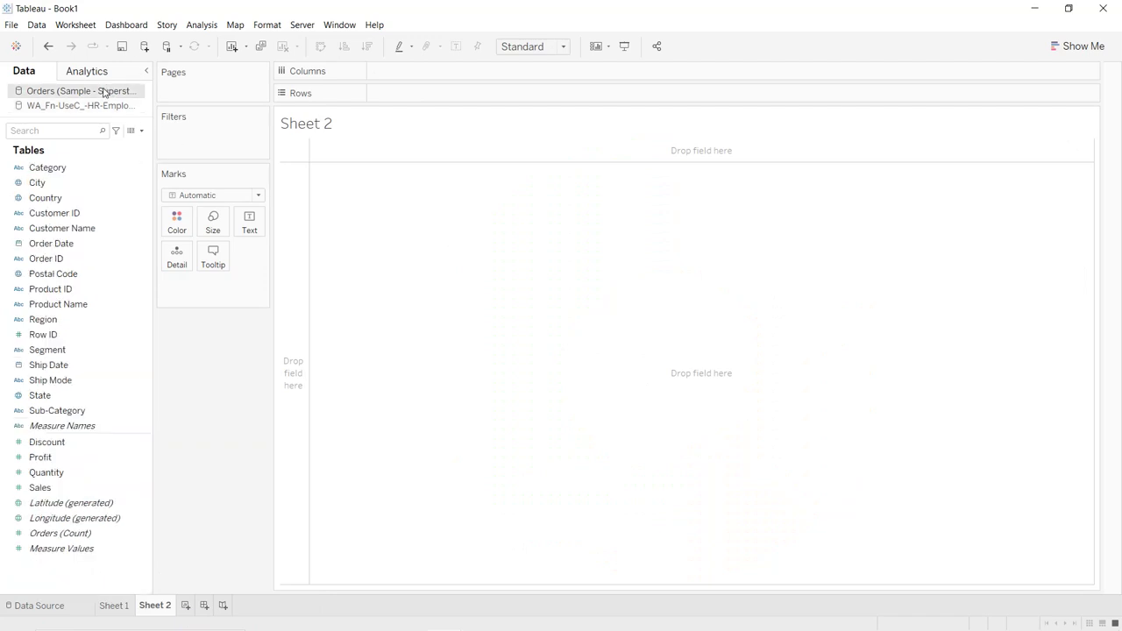
pyautogui.click(69, 171)
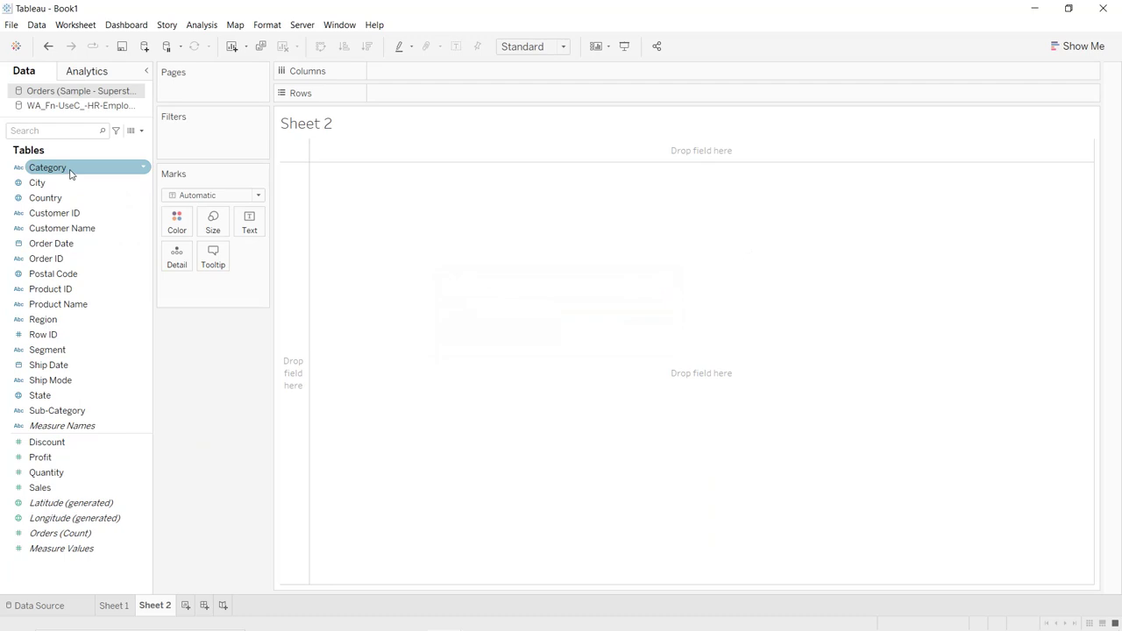
pyautogui.rightClick(71, 172)
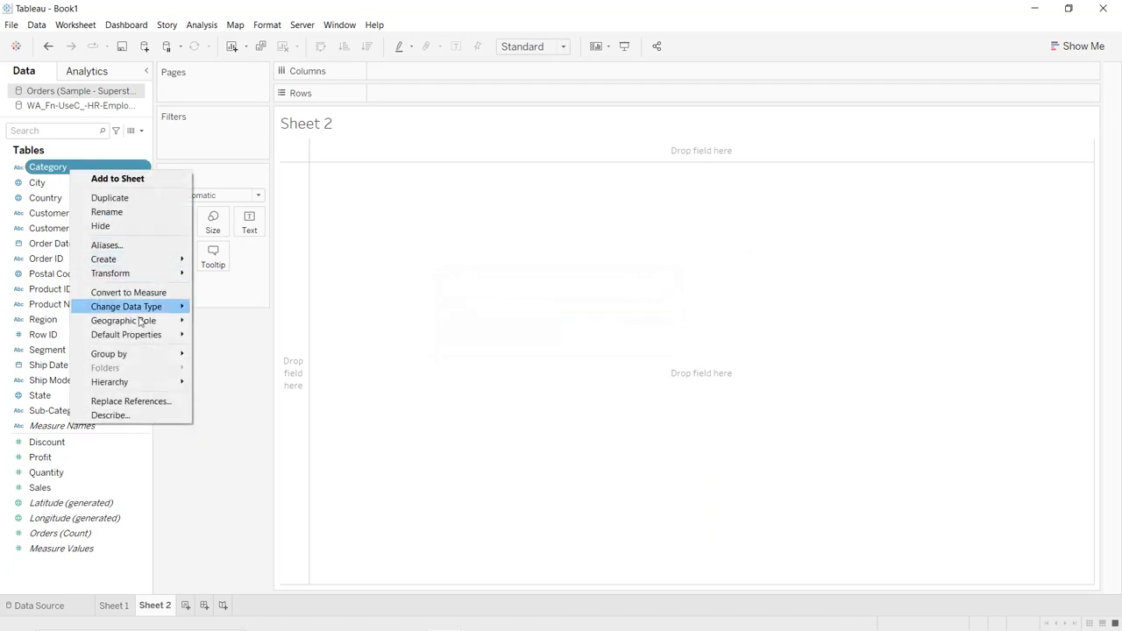
pyautogui.moveTo(147, 383)
pyautogui.click(207, 384)
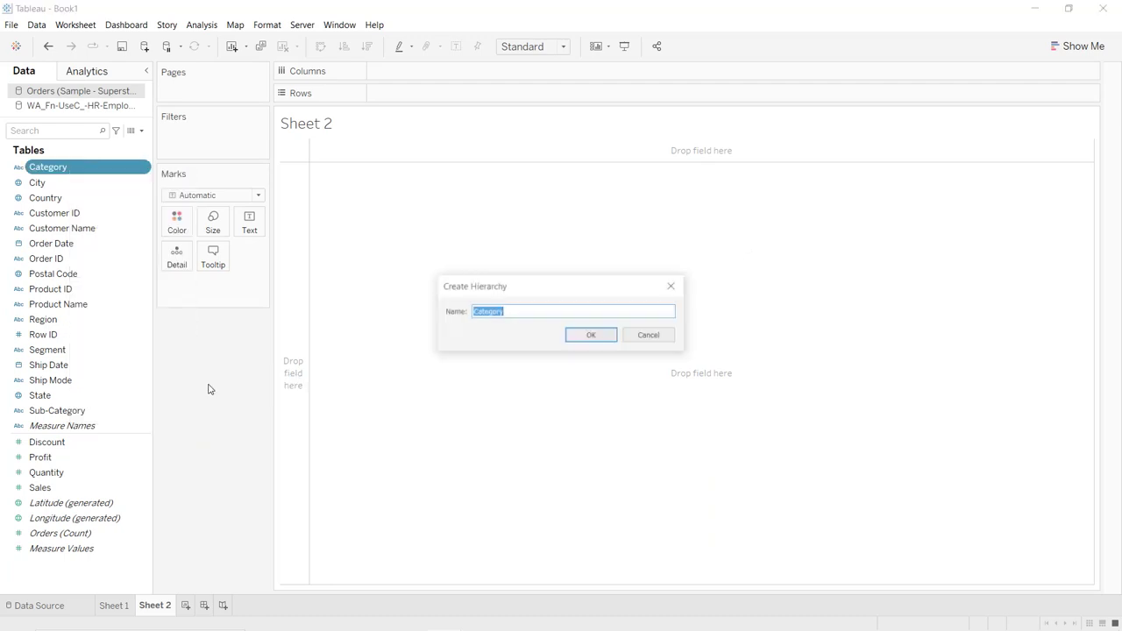
pyautogui.click(609, 335)
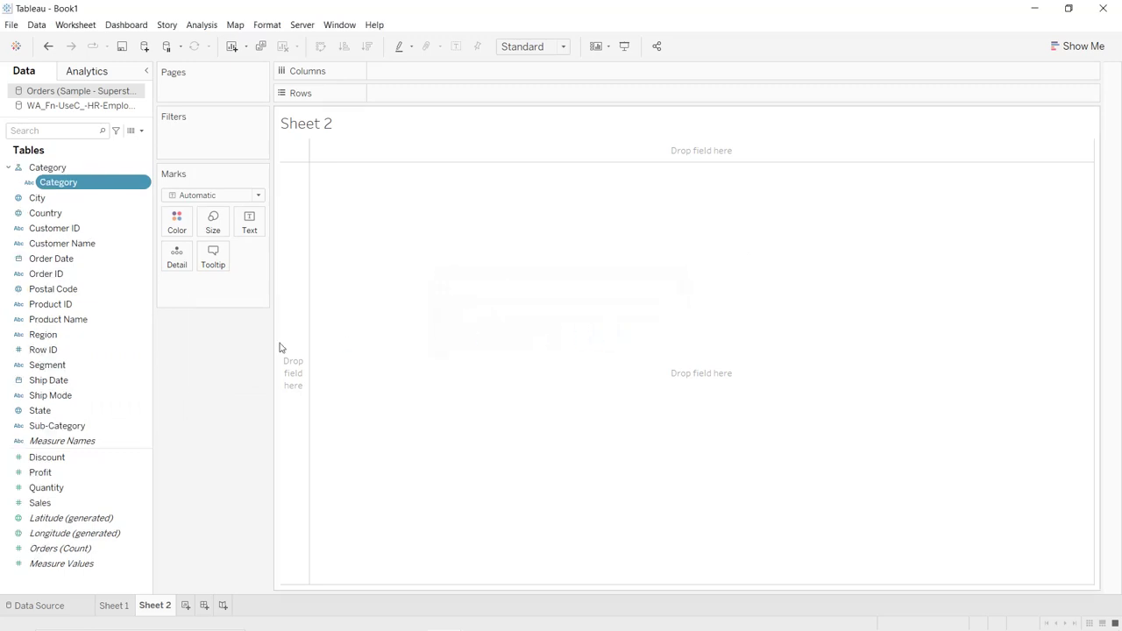
# - Add Sub-Category and Product Name to the Category hierarchy
pyautogui.rightClick(70, 425)
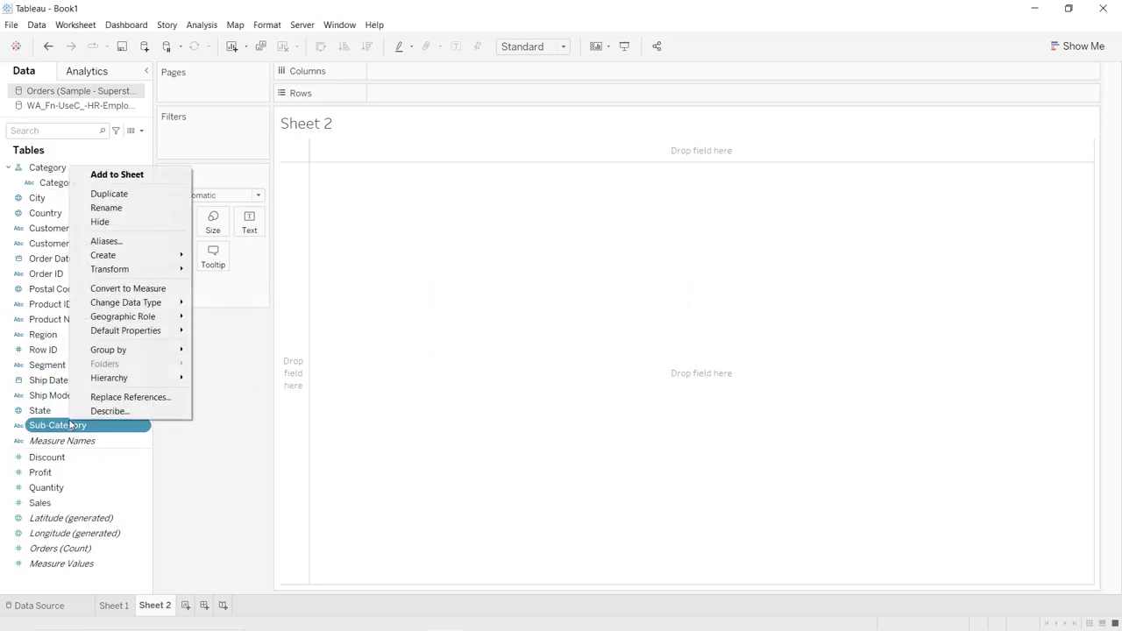
pyautogui.moveTo(132, 378)
pyautogui.moveTo(203, 386)
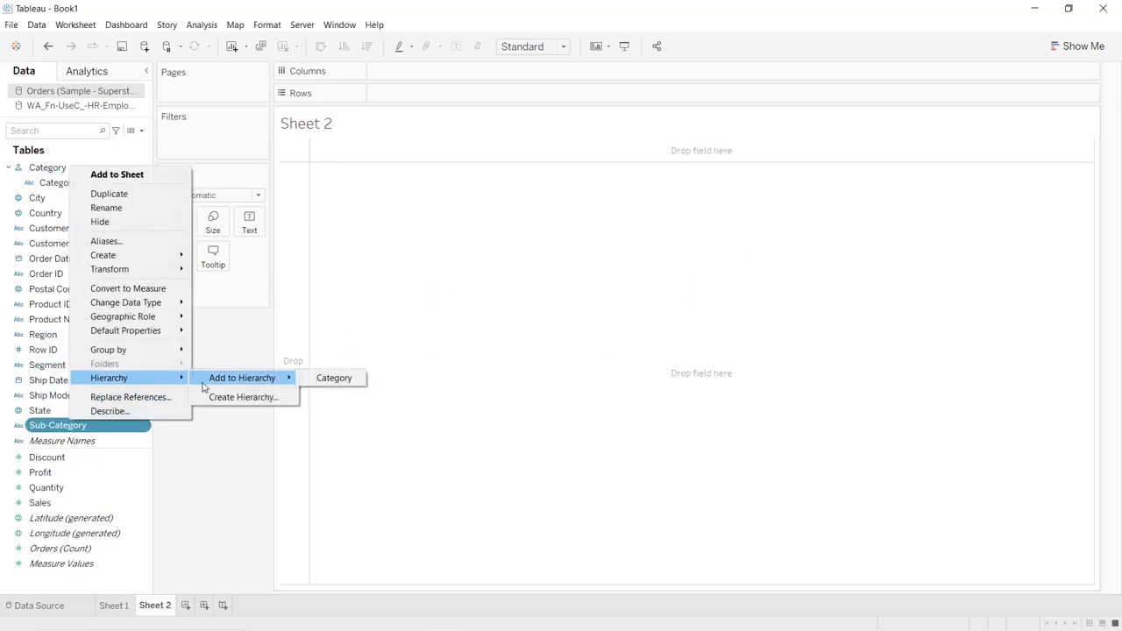
pyautogui.click(331, 378)
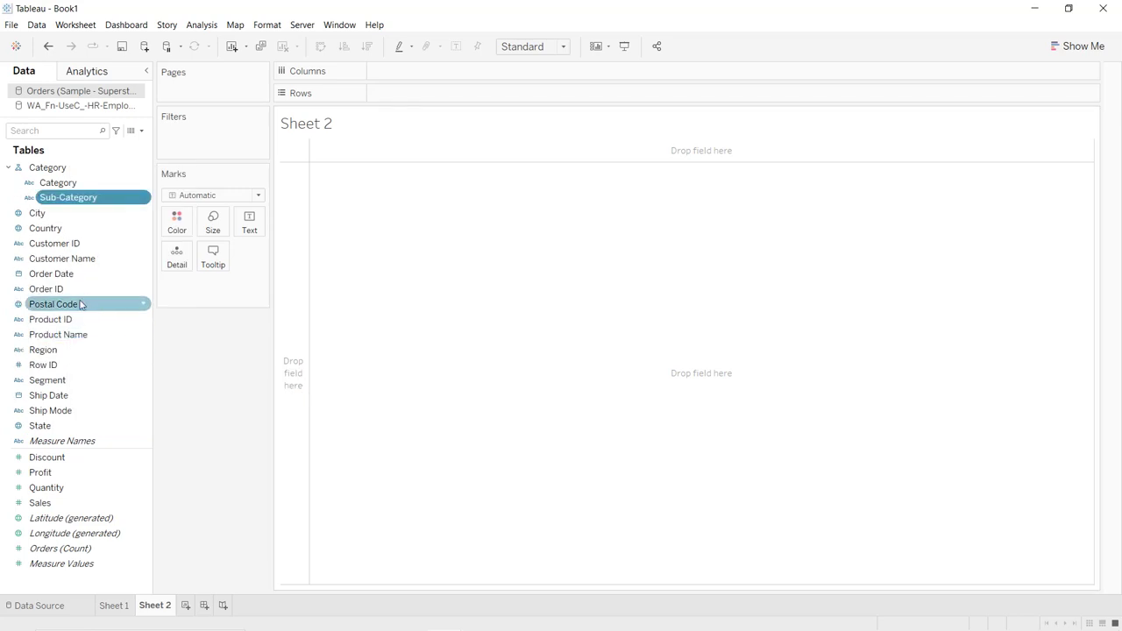
pyautogui.rightClick(67, 336)
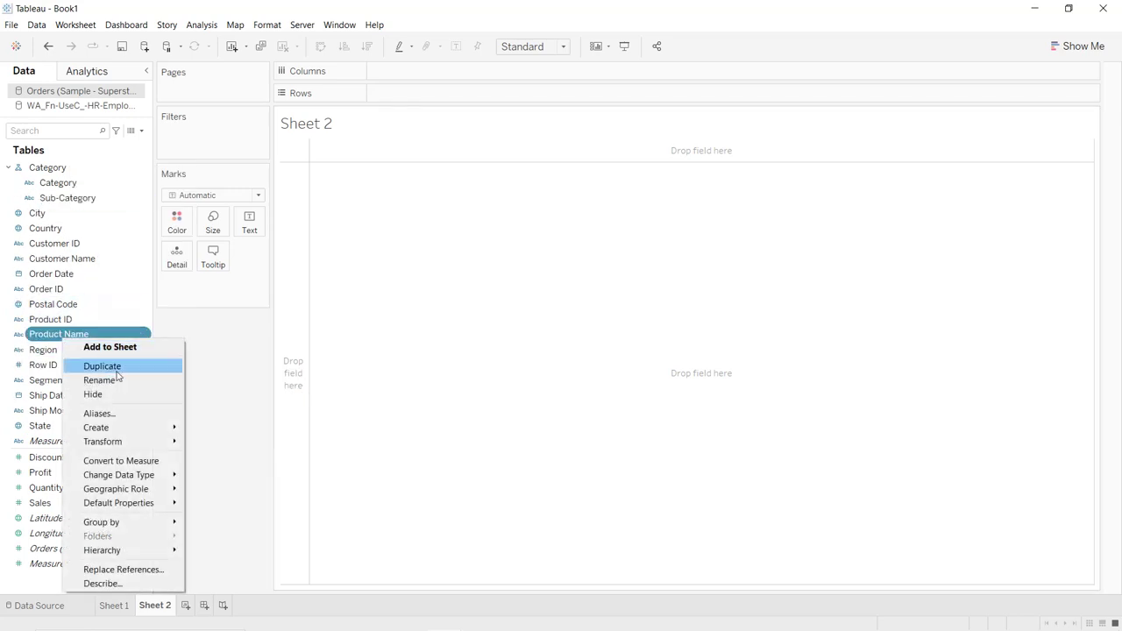
pyautogui.moveTo(158, 550)
pyautogui.moveTo(204, 551)
pyautogui.click(308, 551)
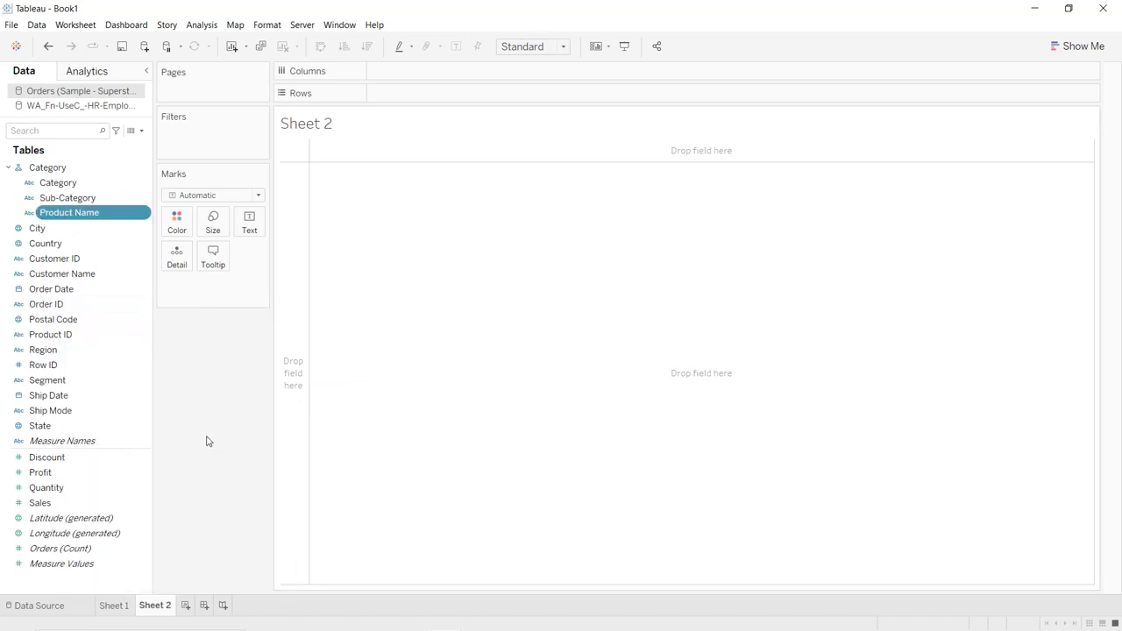
pyautogui.click(142, 131)
pyautogui.click(130, 143)
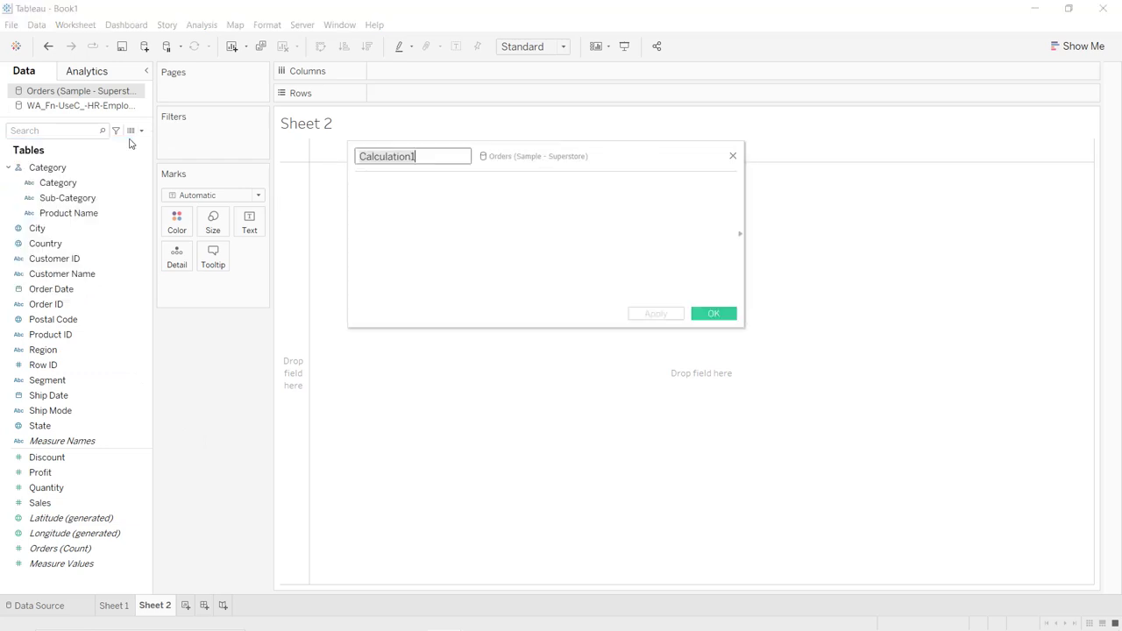
# - Create a calculated field 'Center' with the formula MAKEPOINT(0,0)
pyautogui.write('Center')
pyautogui.press('Tab')
pyautogui.write('make')
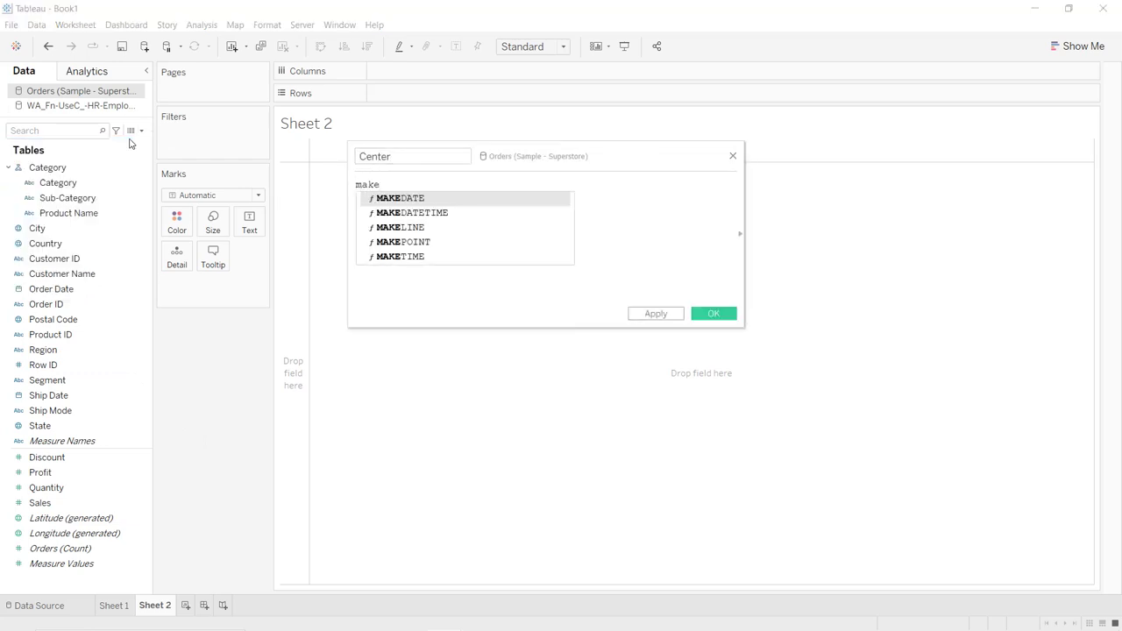
pyautogui.click(458, 247)
pyautogui.write('0,0)')
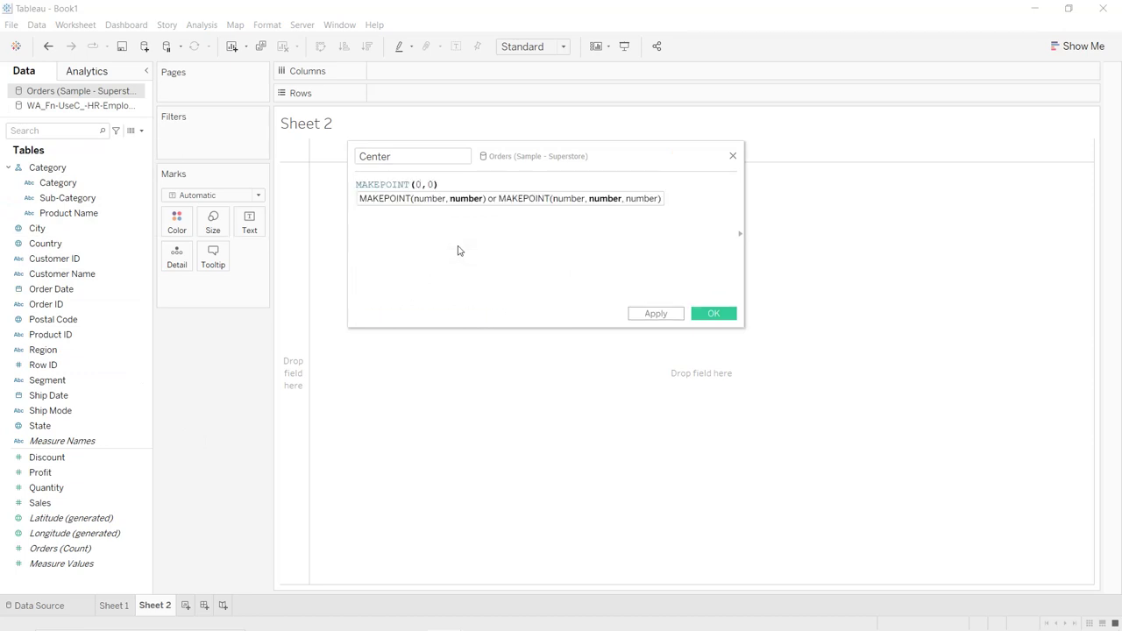
pyautogui.click(675, 315)
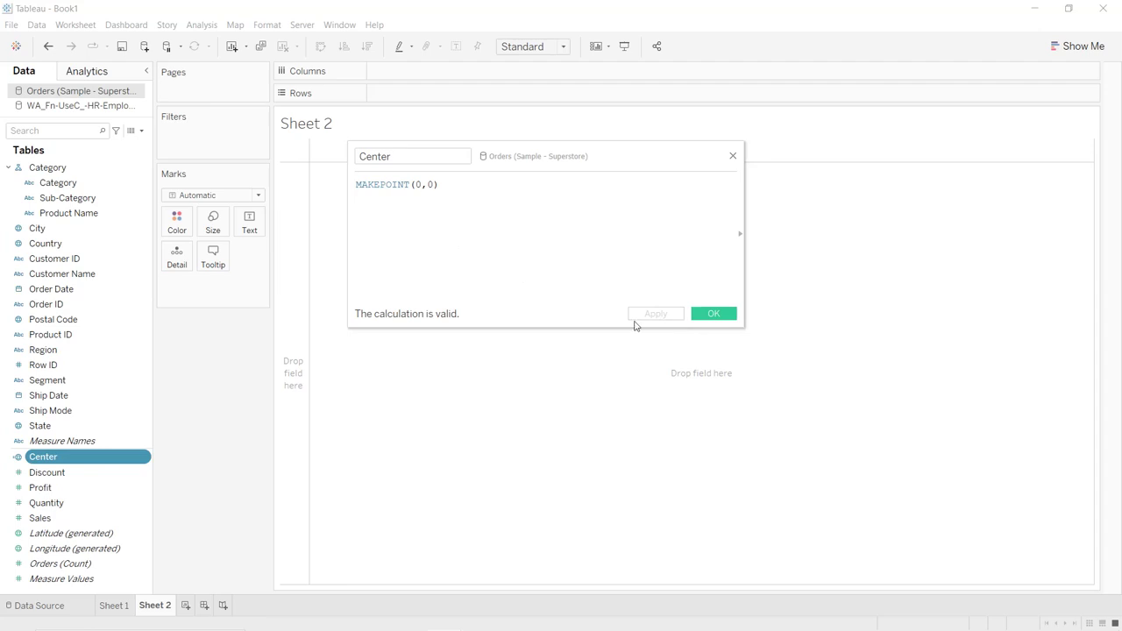
pyautogui.click(713, 315)
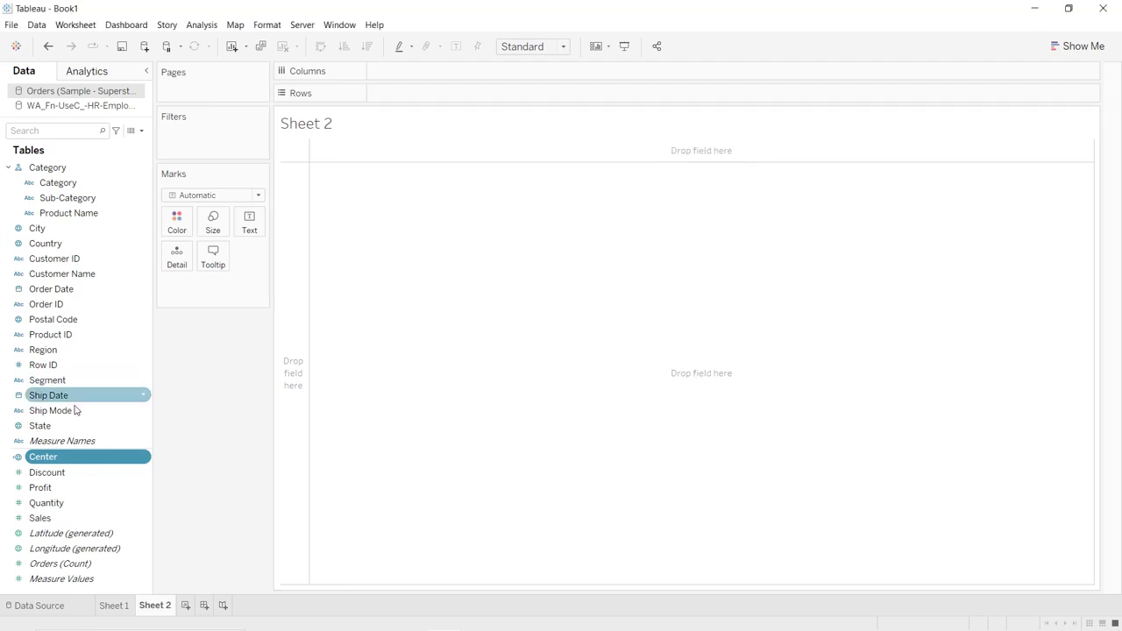
# - Plot Center on the map and add it as three more marks layers, four in total
pyautogui.moveTo(51, 460); pyautogui.dragTo(177, 269)
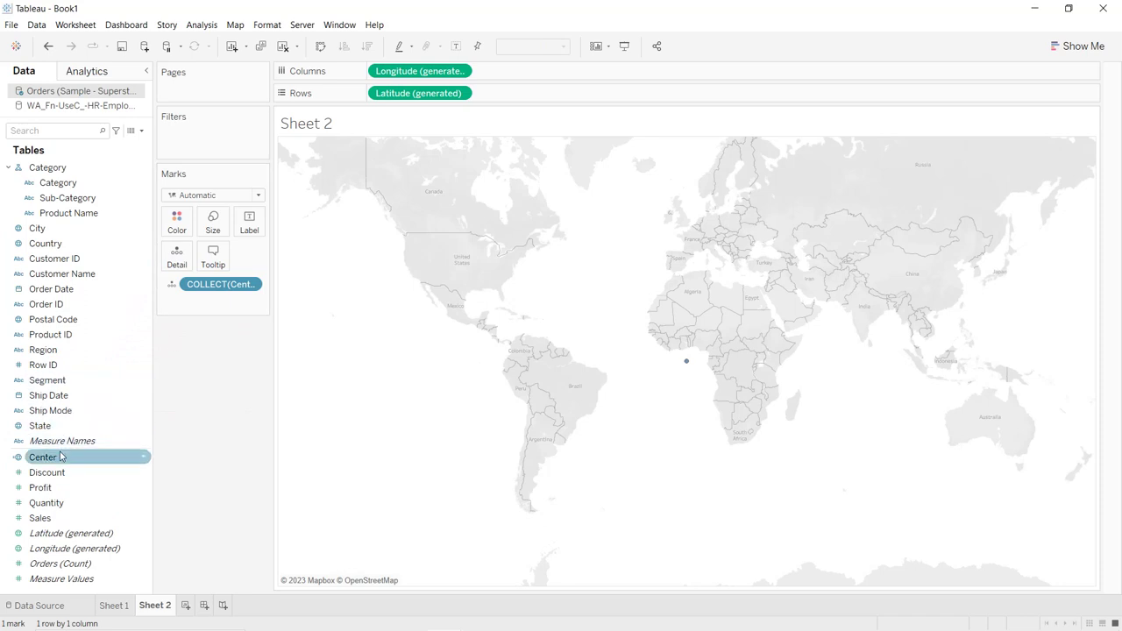
pyautogui.click(55, 462)
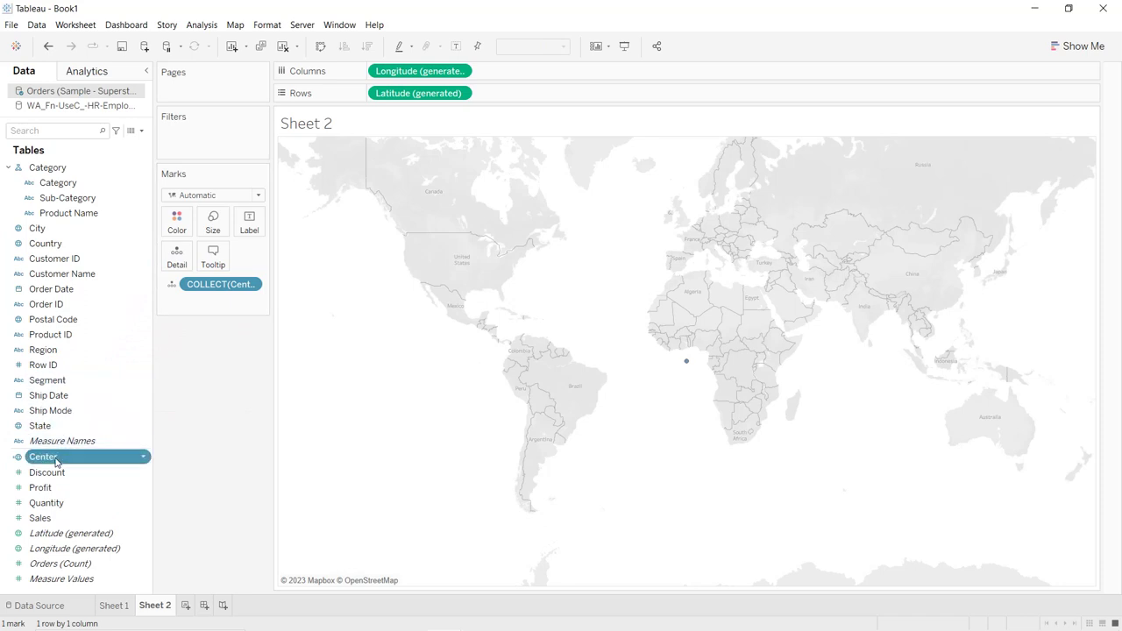
pyautogui.click(55, 459)
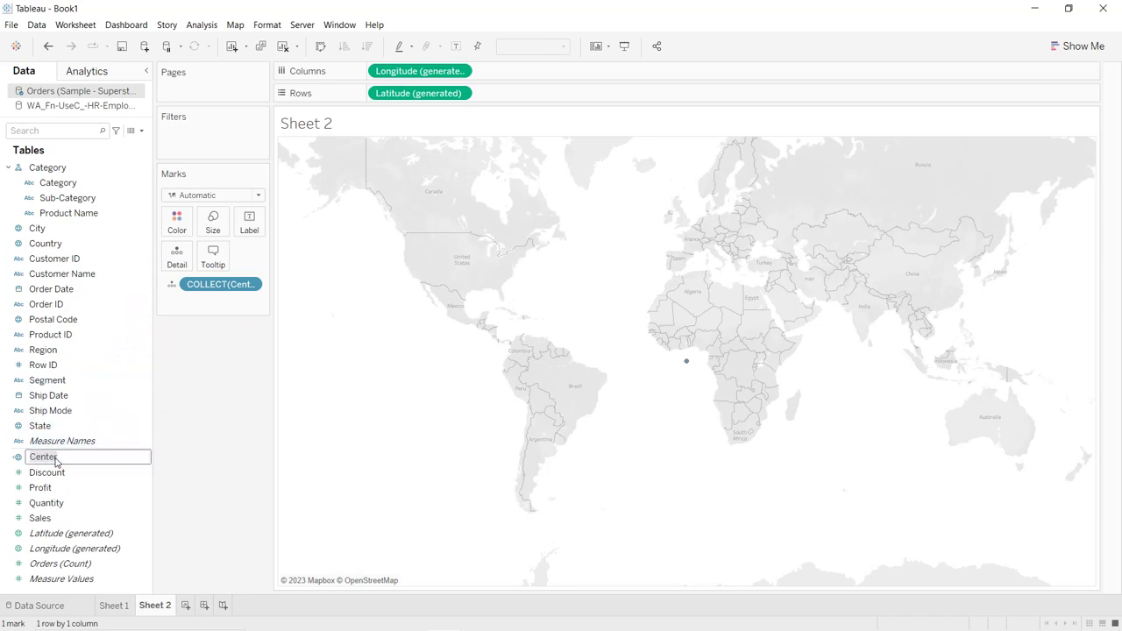
pyautogui.press('Return')
pyautogui.moveTo(97, 466); pyautogui.dragTo(324, 179)
pyautogui.moveTo(55, 461); pyautogui.dragTo(310, 178)
pyautogui.moveTo(68, 461); pyautogui.dragTo(321, 175)
# - Rename the top two marks layers 'Layer 1 (white circle)' and 'Layer 2 ( Category)'
pyautogui.doubleClick(193, 201)
pyautogui.write('Layer 1 (')
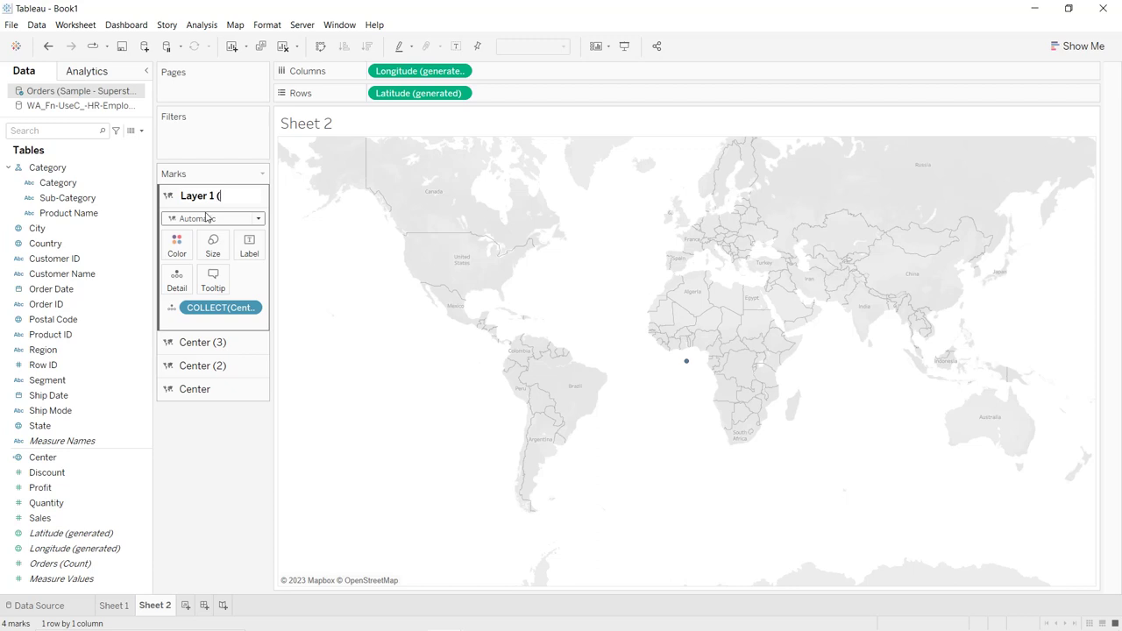
pyautogui.write('white circel')
pyautogui.press('BackSpace')
pyautogui.press('BackSpace')
pyautogui.write('le)')
pyautogui.press('Return')
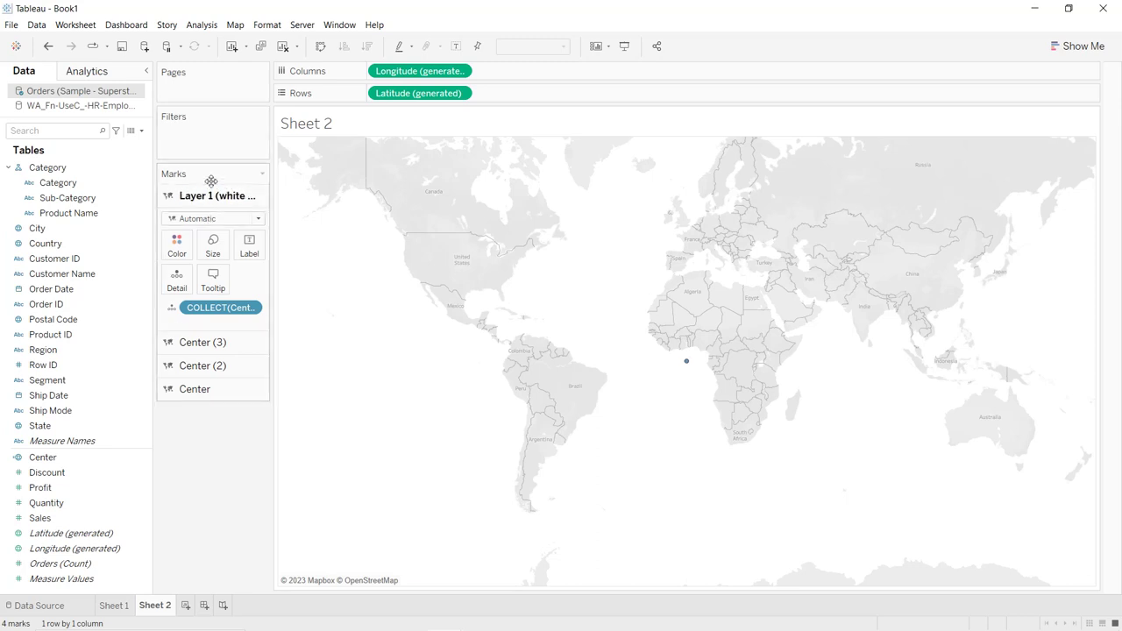
pyautogui.click(202, 342)
pyautogui.press('F2')
pyautogui.write('Layer 2')
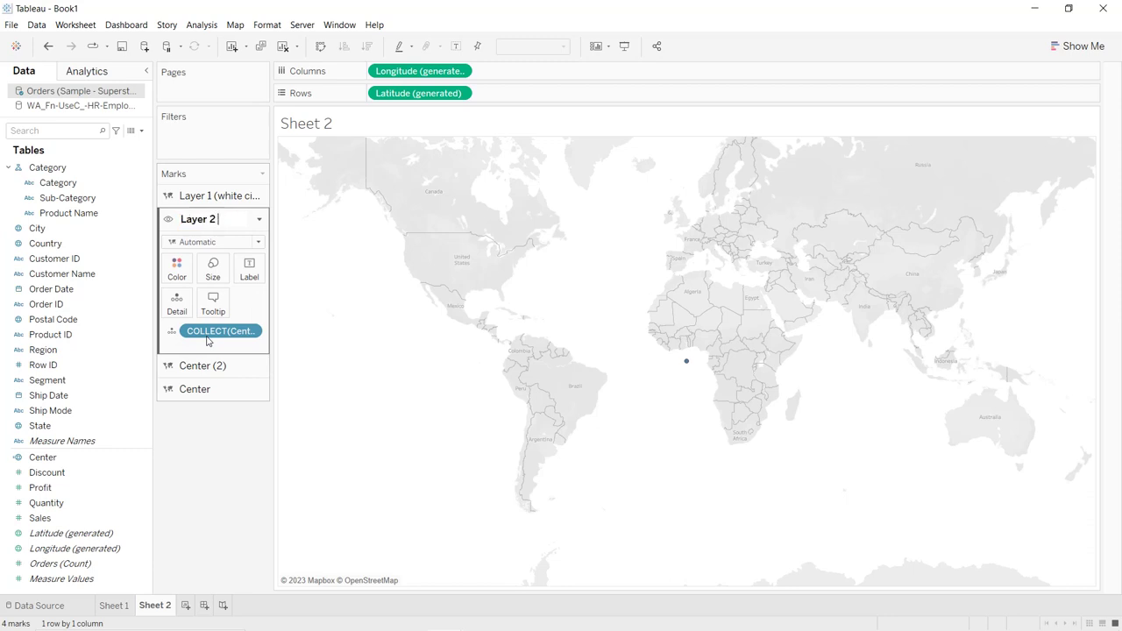
pyautogui.write(' ( Category)')
pyautogui.press('Return')
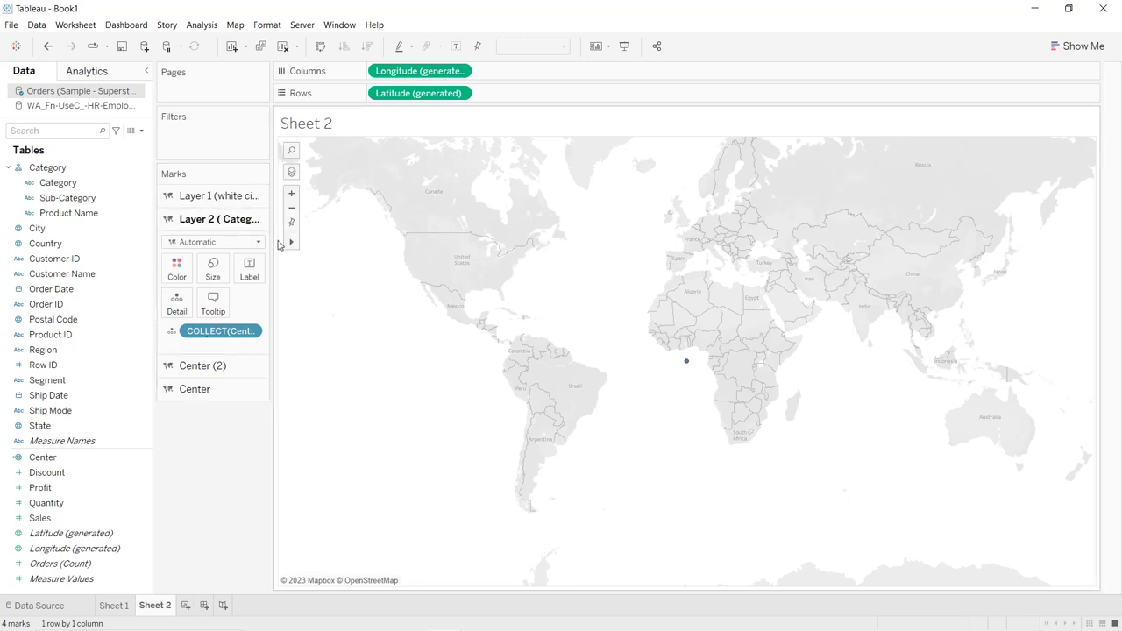
# - Widen the Marks card and rename the Center (2) layer to 'Layer 3 ( Sub-category)'
pyautogui.moveTo(273, 245); pyautogui.dragTo(332, 246)
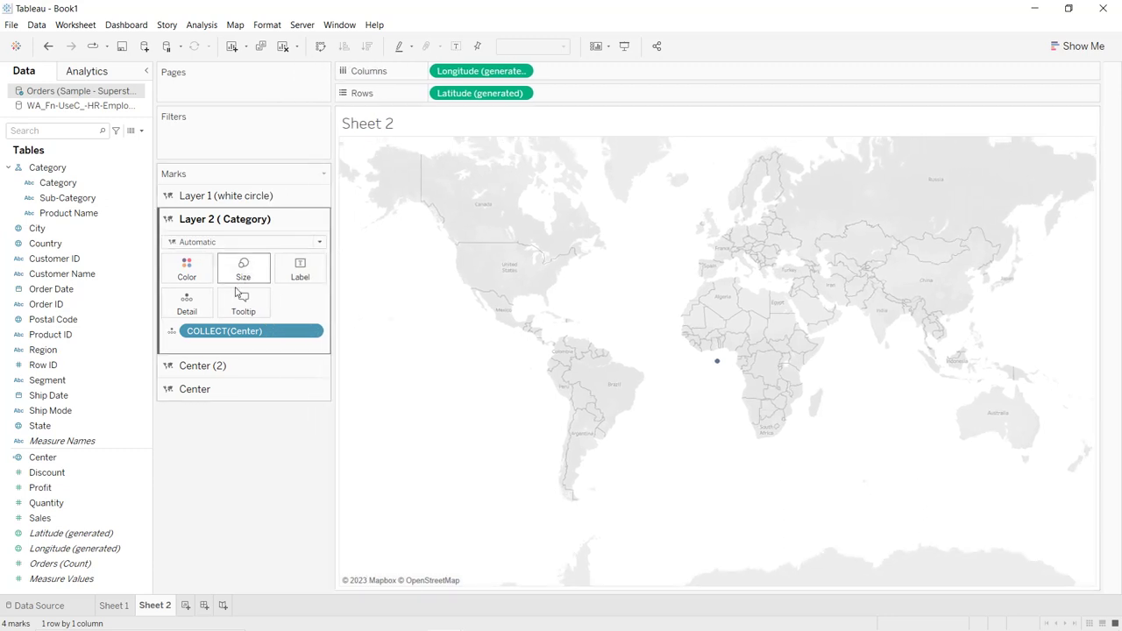
pyautogui.click(209, 367)
pyautogui.doubleClick(251, 242)
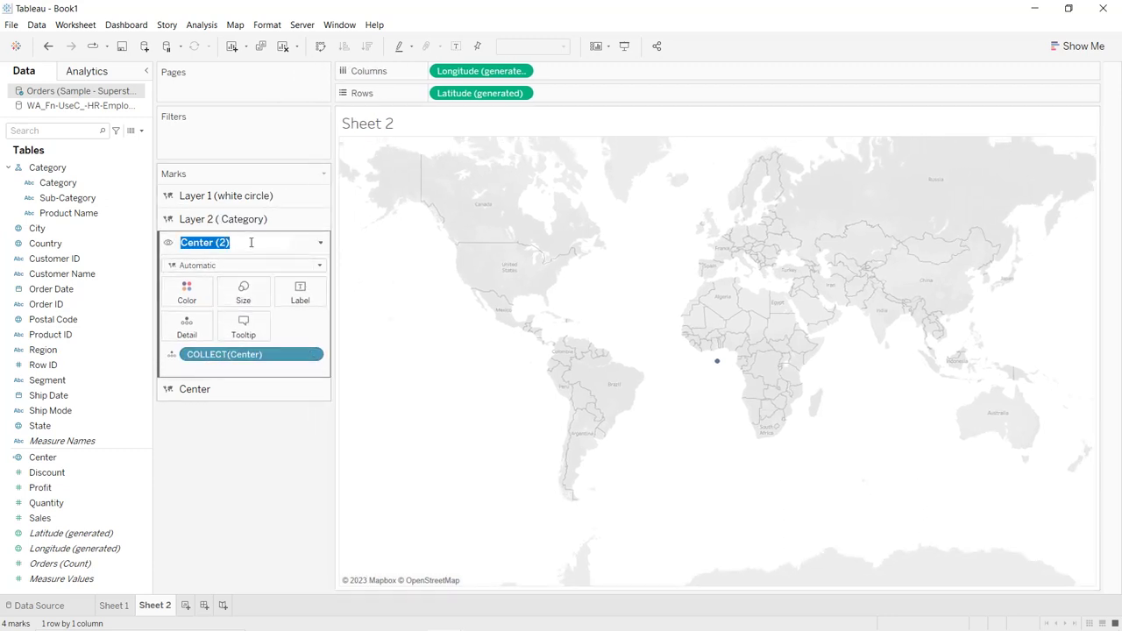
pyautogui.write('Layer 3 ( Sub-c')
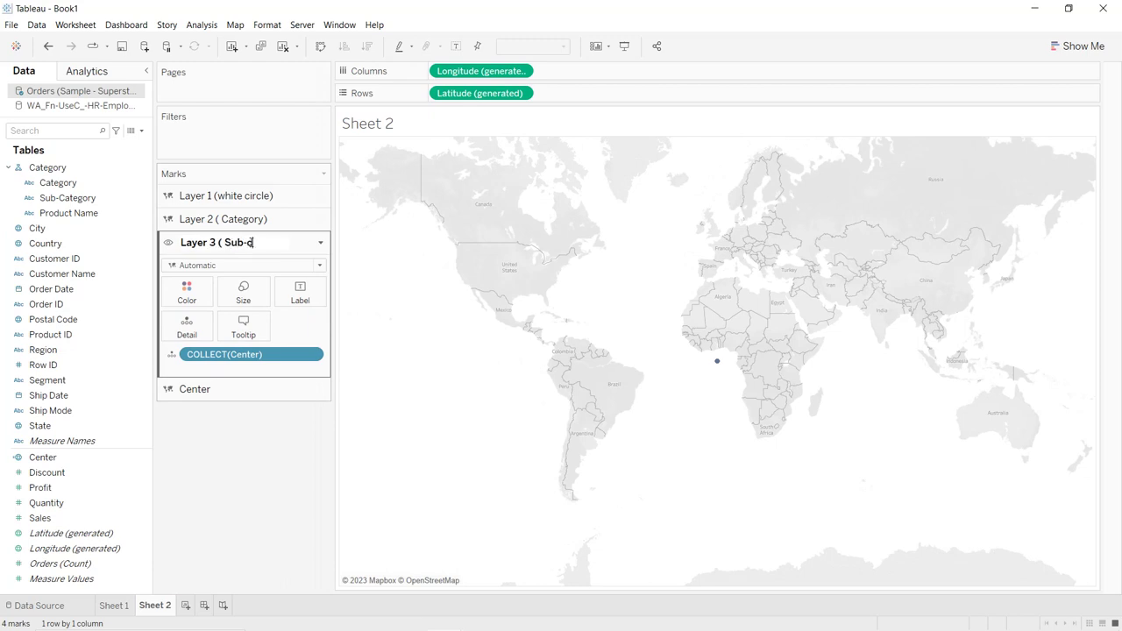
pyautogui.write('ategory)')
pyautogui.press('Return')
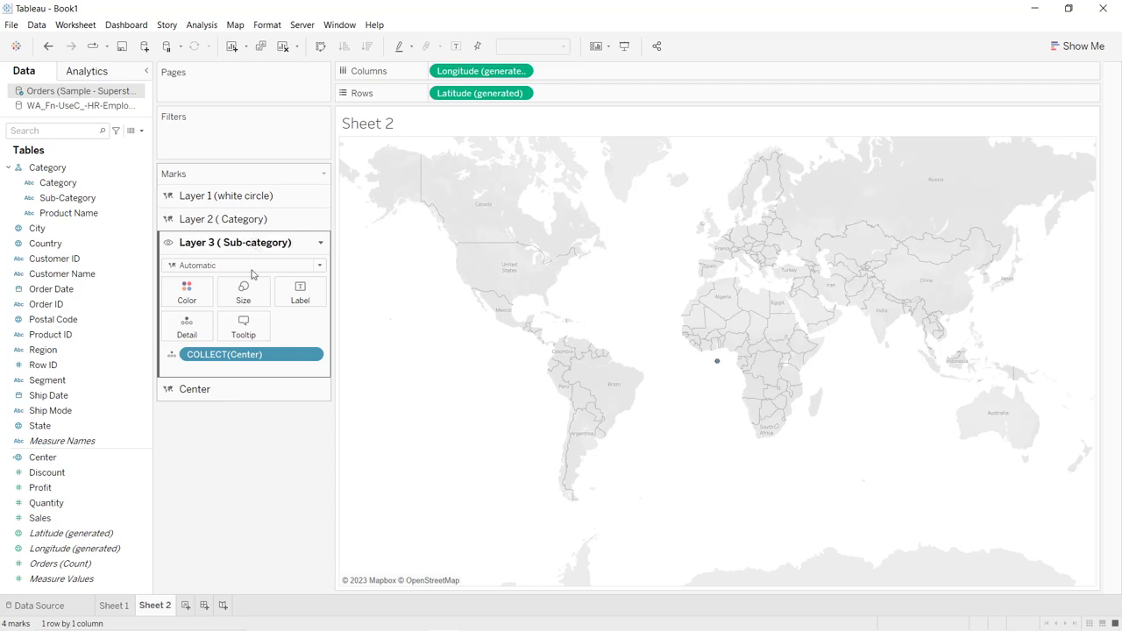
# - Rename the Center layer to 'Layer 4 (outer circle)'
pyautogui.click(211, 392)
pyautogui.doubleClick(211, 267)
pyautogui.write('Layer 4')
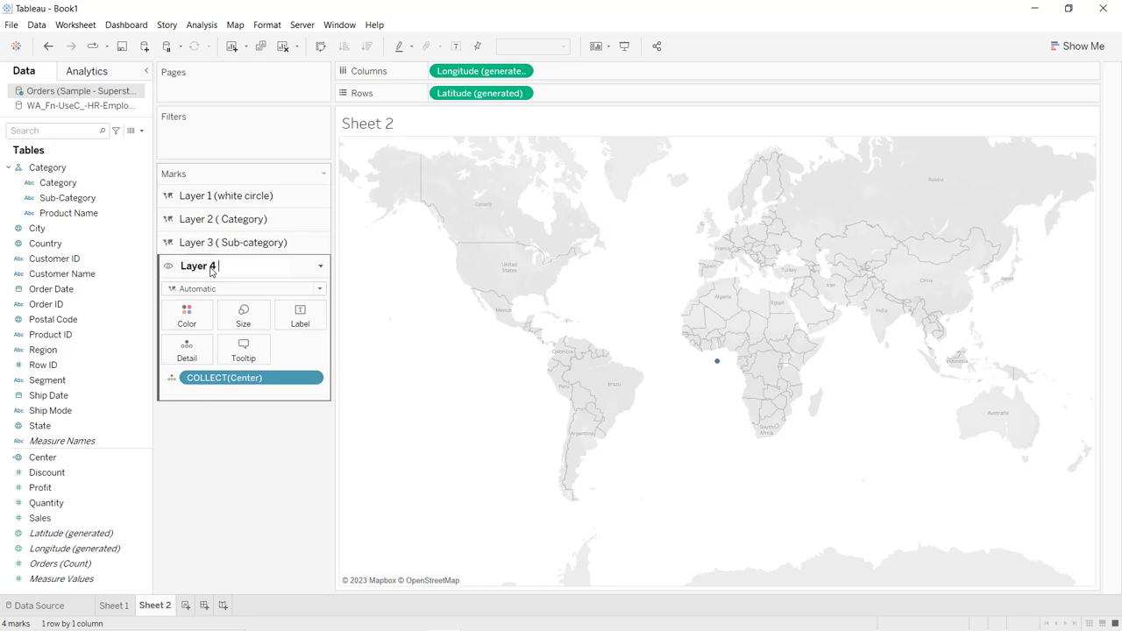
pyautogui.write('(outer circle)')
pyautogui.press('Return')
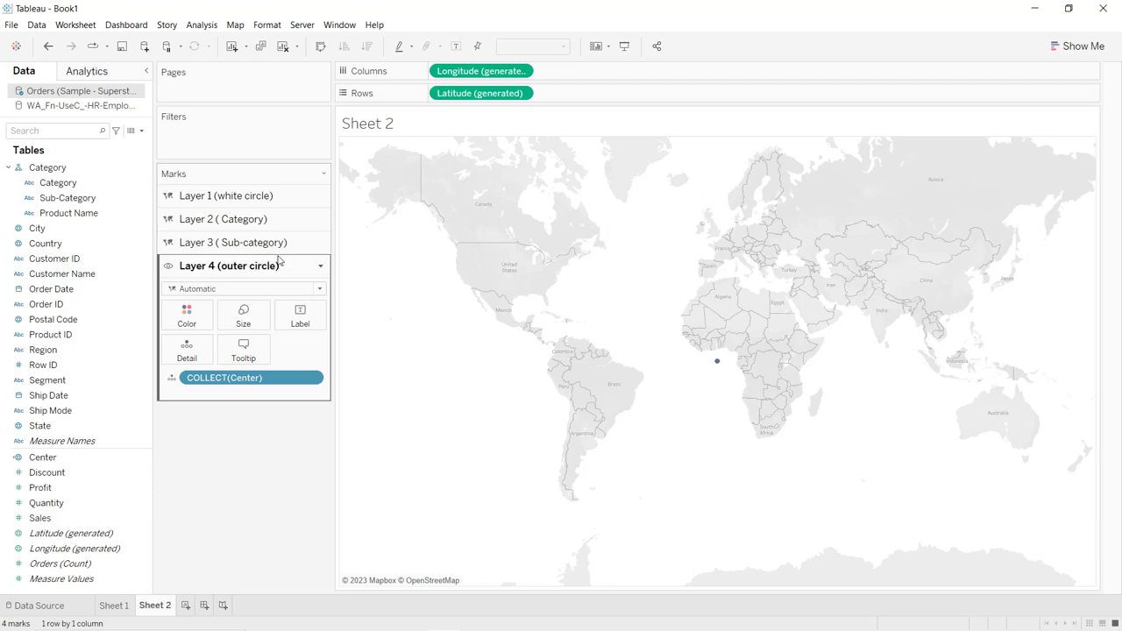
pyautogui.click(241, 197)
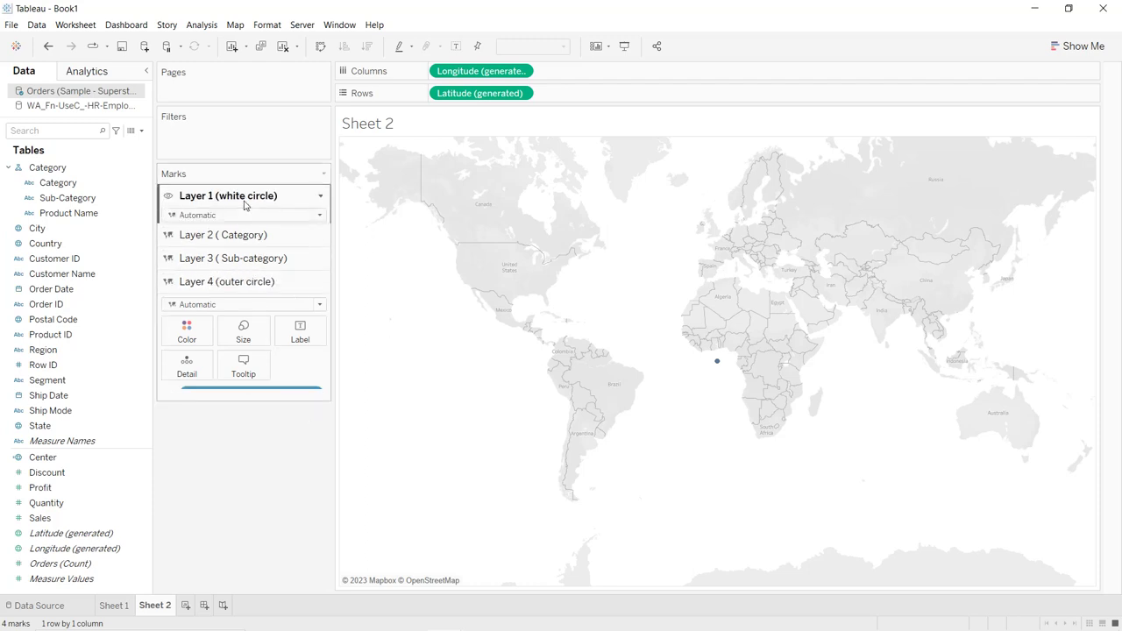
# - Make Layer 1 (white circle) a Pie mark coloured white
pyautogui.click(230, 221)
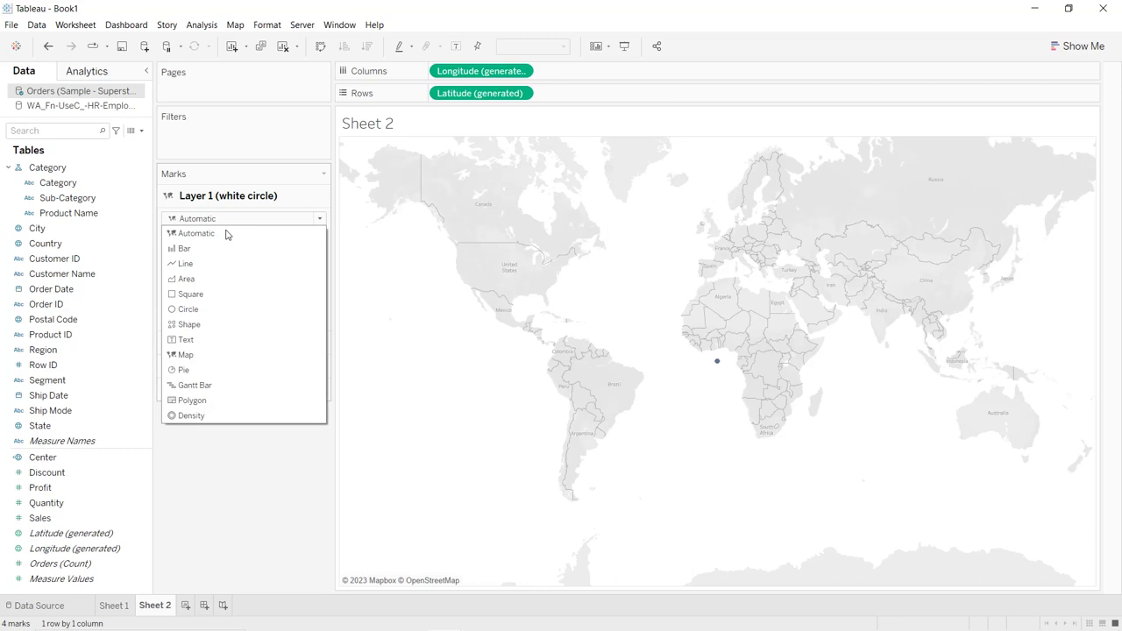
pyautogui.click(201, 370)
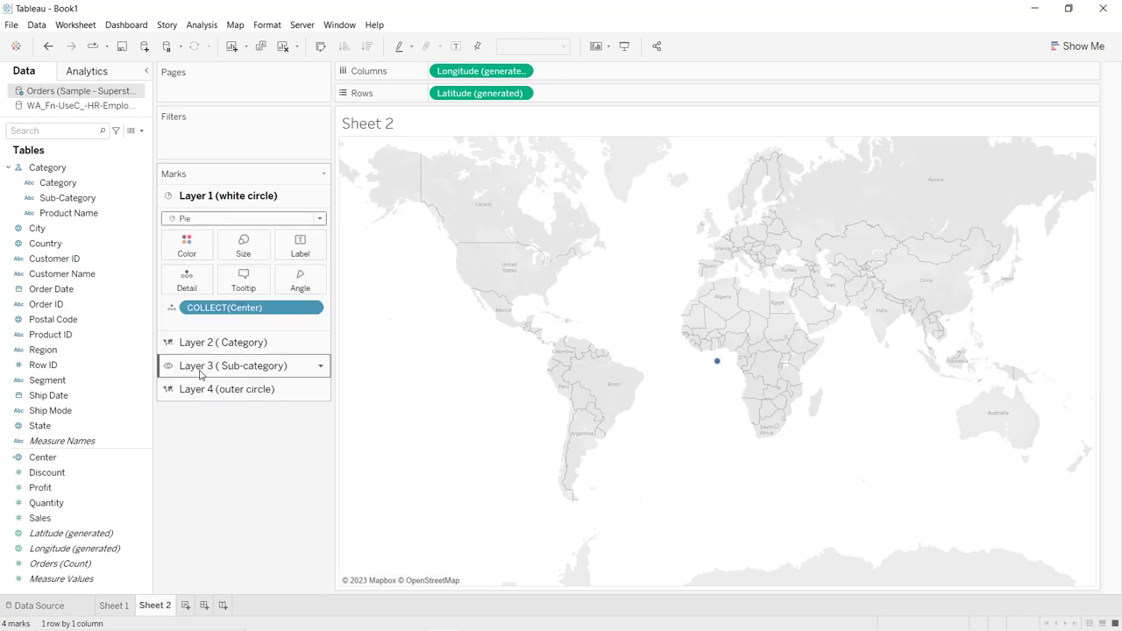
pyautogui.click(189, 249)
pyautogui.click(196, 288)
pyautogui.click(223, 513)
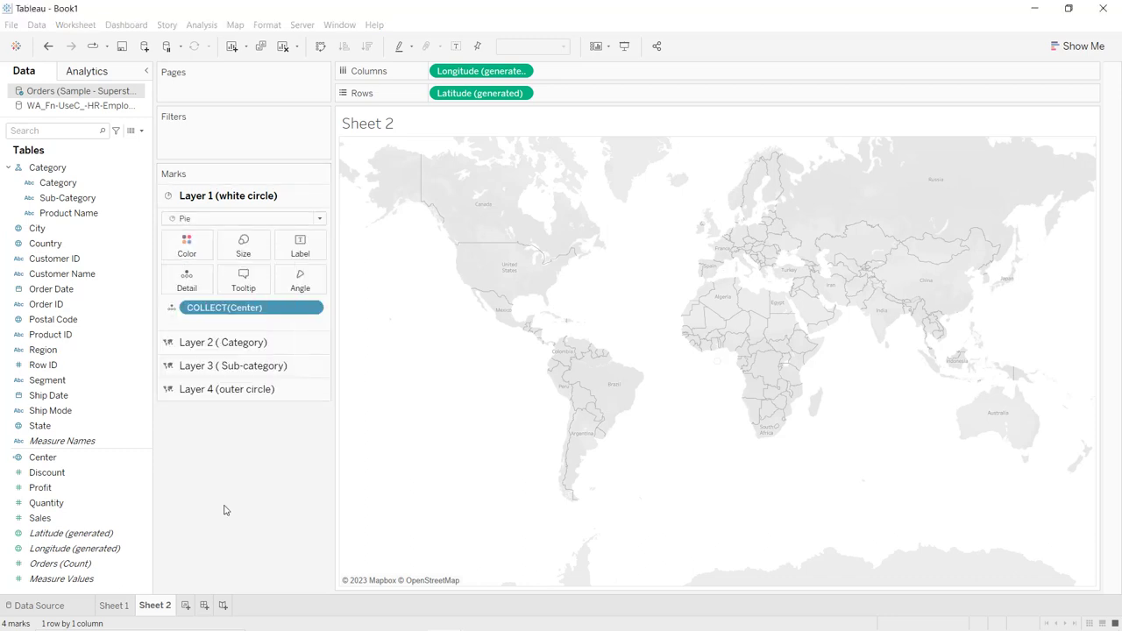
# - Remove Latitude from Rows and Longitude from Columns to clear the map
pyautogui.moveTo(482, 100); pyautogui.dragTo(295, 463)
pyautogui.moveTo(480, 71); pyautogui.dragTo(261, 437)
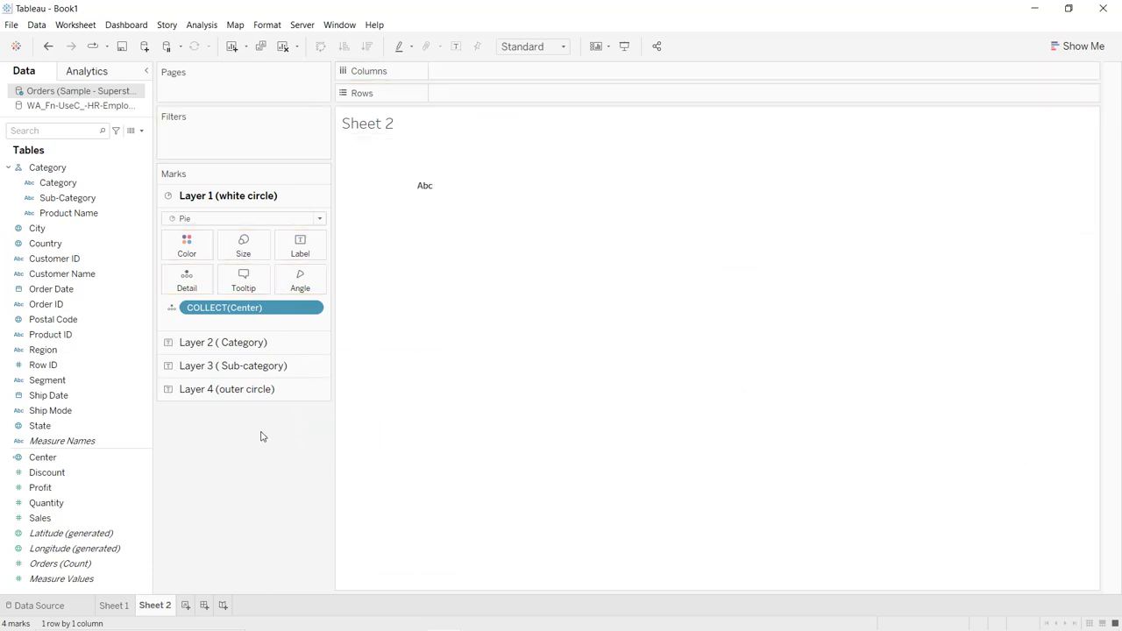
pyautogui.click(234, 348)
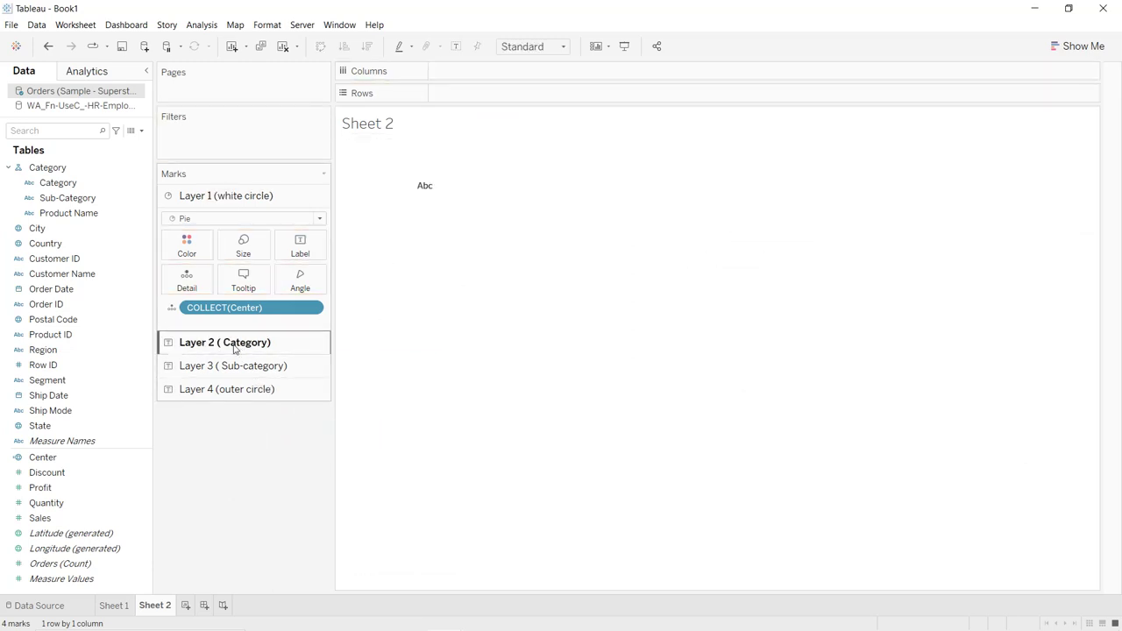
# - Colour Layer 2 by Category as a Pie mark and fit the chart to Entire View
pyautogui.moveTo(53, 168); pyautogui.dragTo(193, 276)
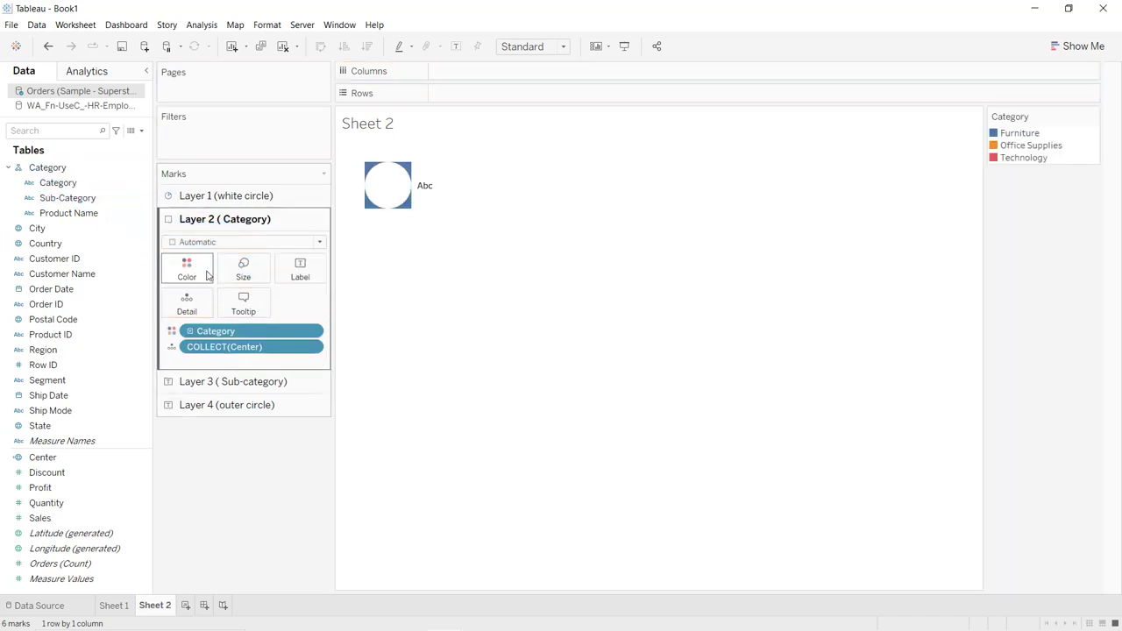
pyautogui.click(271, 243)
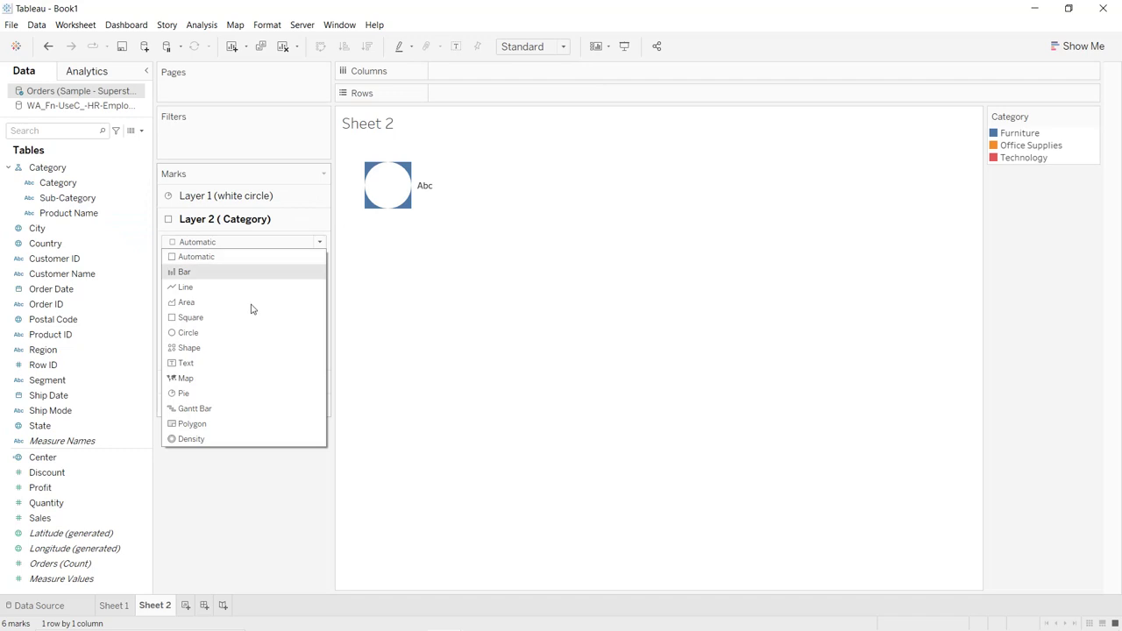
pyautogui.click(218, 393)
pyautogui.click(518, 47)
pyautogui.click(515, 101)
pyautogui.click(528, 49)
pyautogui.click(522, 100)
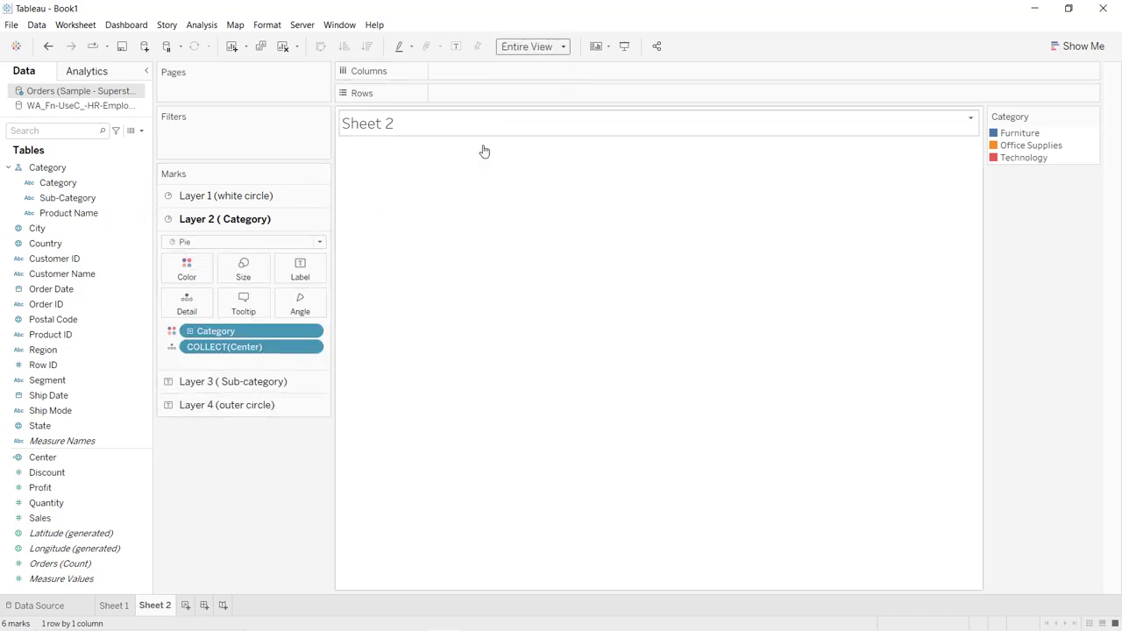
# - Resize the Category pie and shrink the white centre circle to form a ring
pyautogui.click(243, 268)
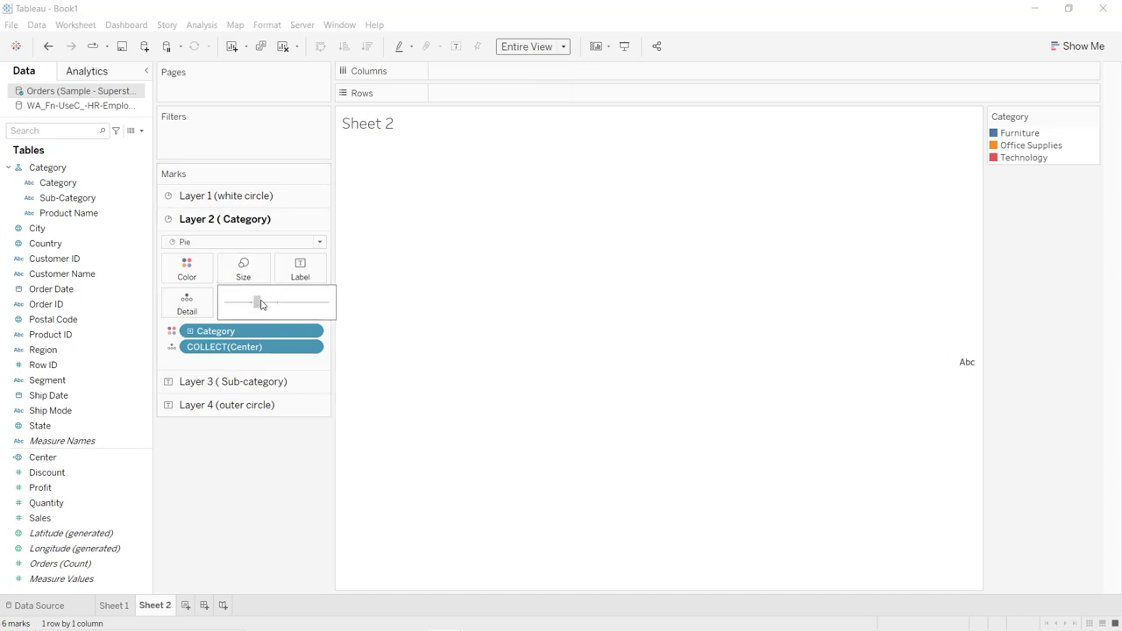
pyautogui.moveTo(260, 304); pyautogui.dragTo(262, 304)
pyautogui.click(256, 196)
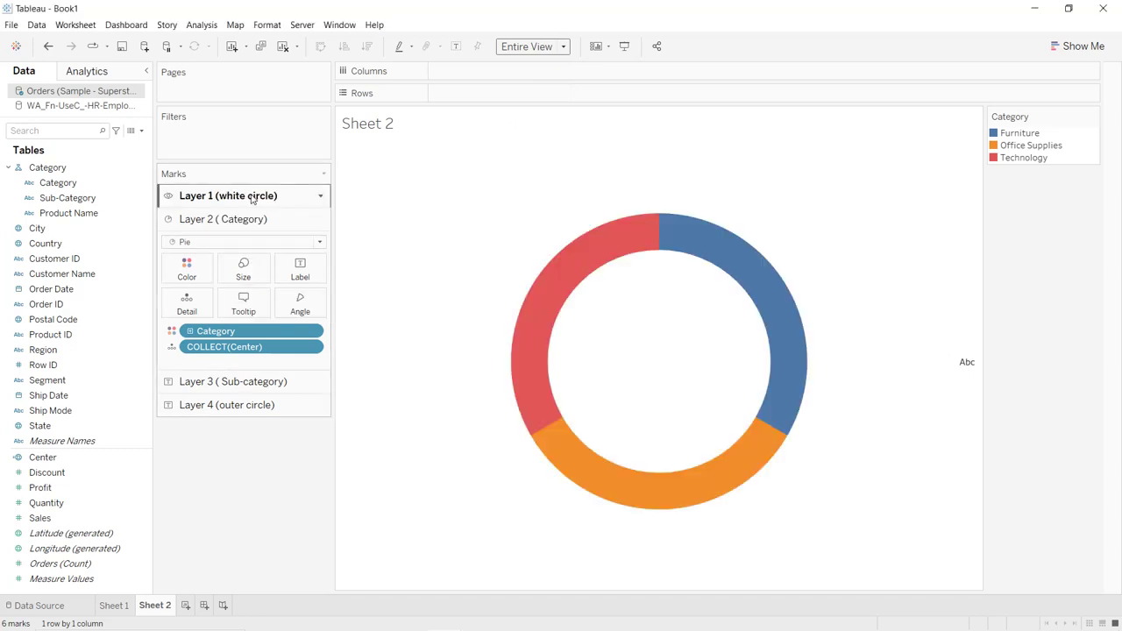
pyautogui.click(257, 246)
pyautogui.moveTo(254, 278); pyautogui.dragTo(243, 278)
pyautogui.click(250, 342)
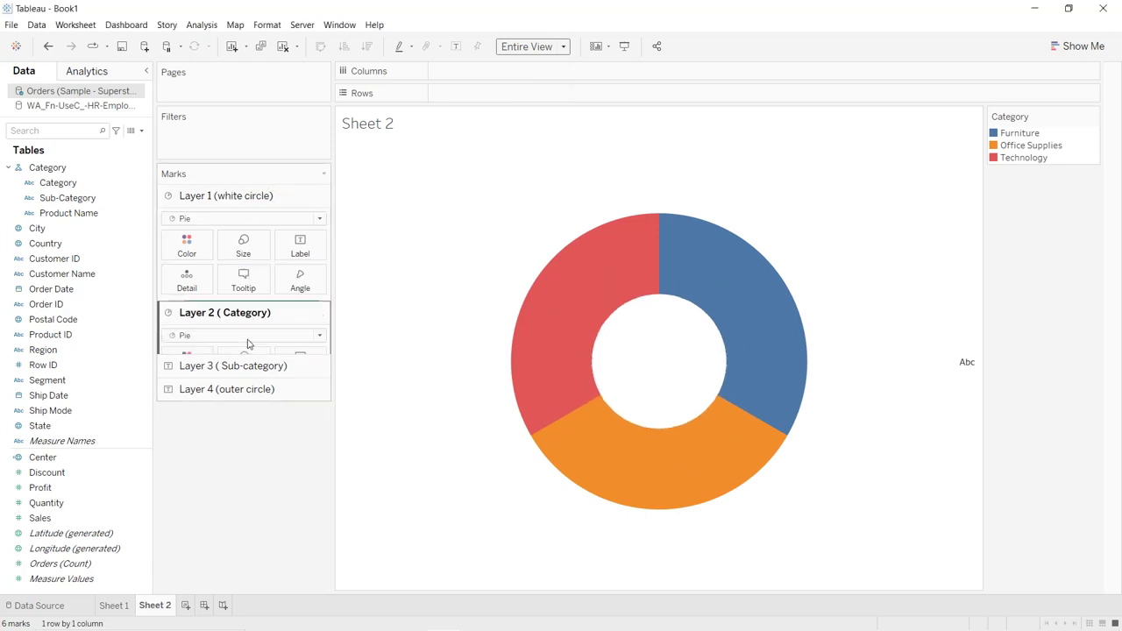
pyautogui.click(244, 267)
pyautogui.moveTo(261, 303); pyautogui.dragTo(251, 305)
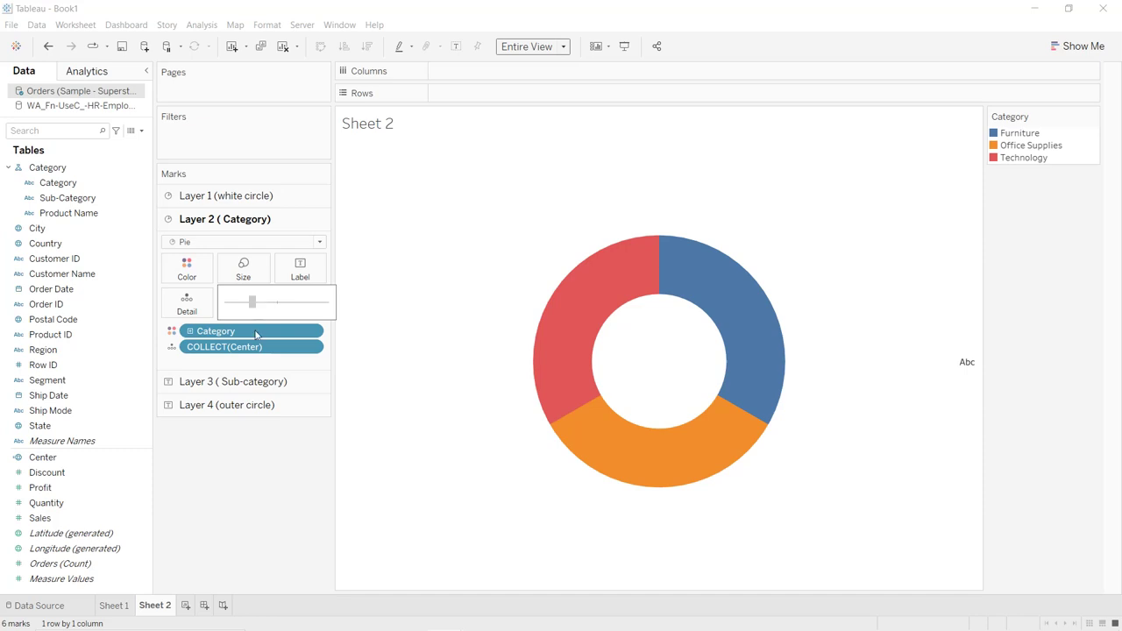
pyautogui.click(268, 434)
# - Size the Category slices by putting Sales on Angle
pyautogui.moveTo(39, 519); pyautogui.dragTo(289, 309)
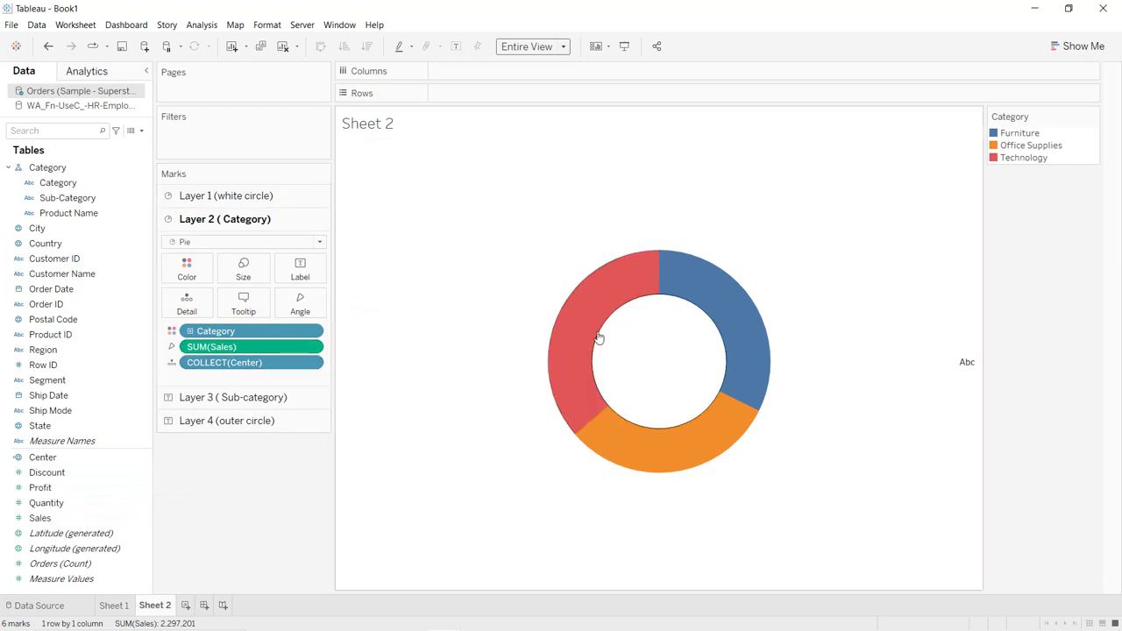
pyautogui.moveTo(598, 338)
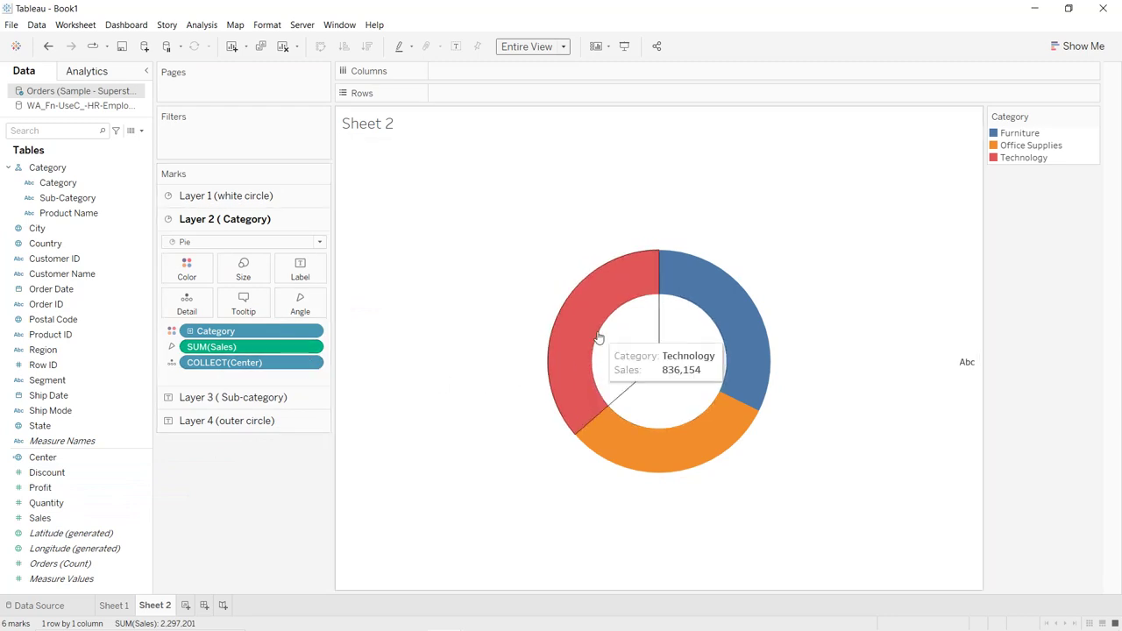
pyautogui.moveTo(728, 301)
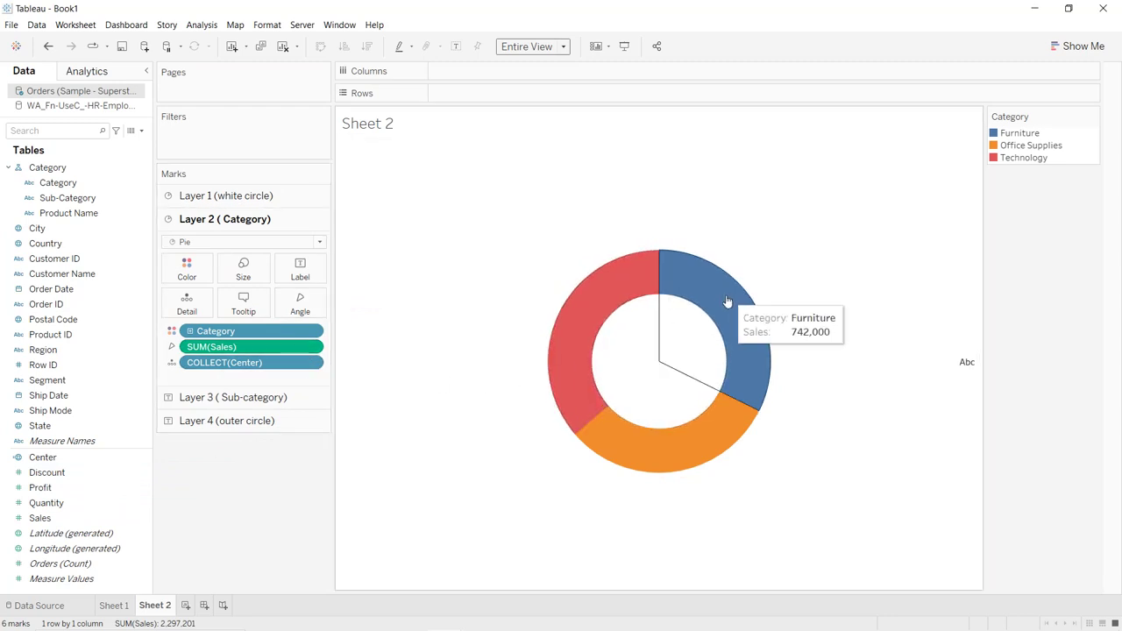
pyautogui.moveTo(698, 431)
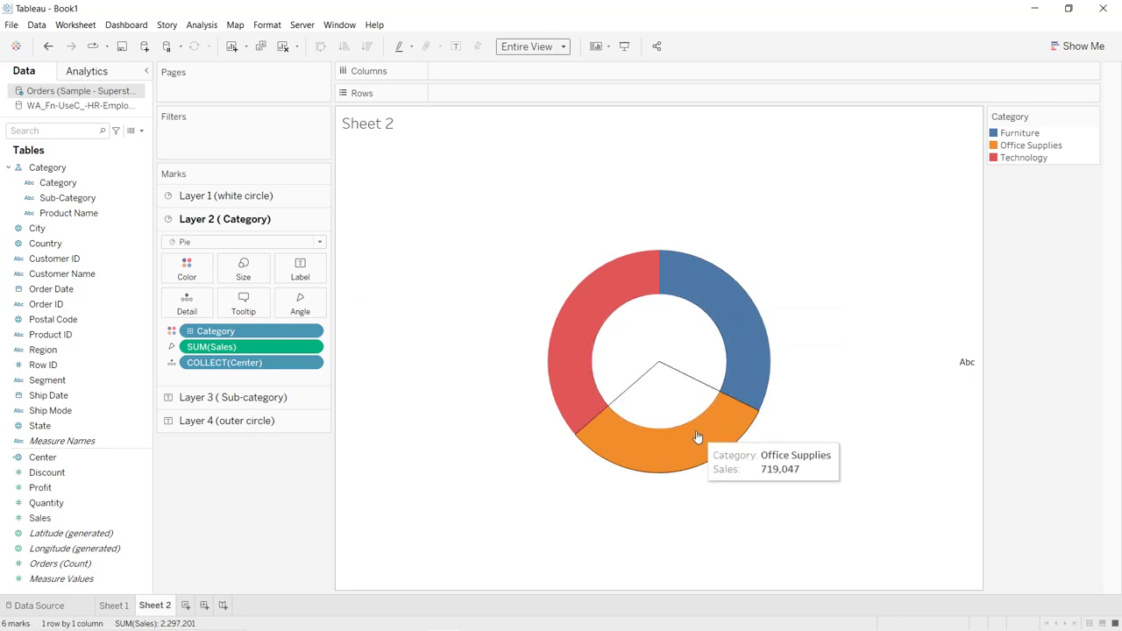
pyautogui.click(251, 397)
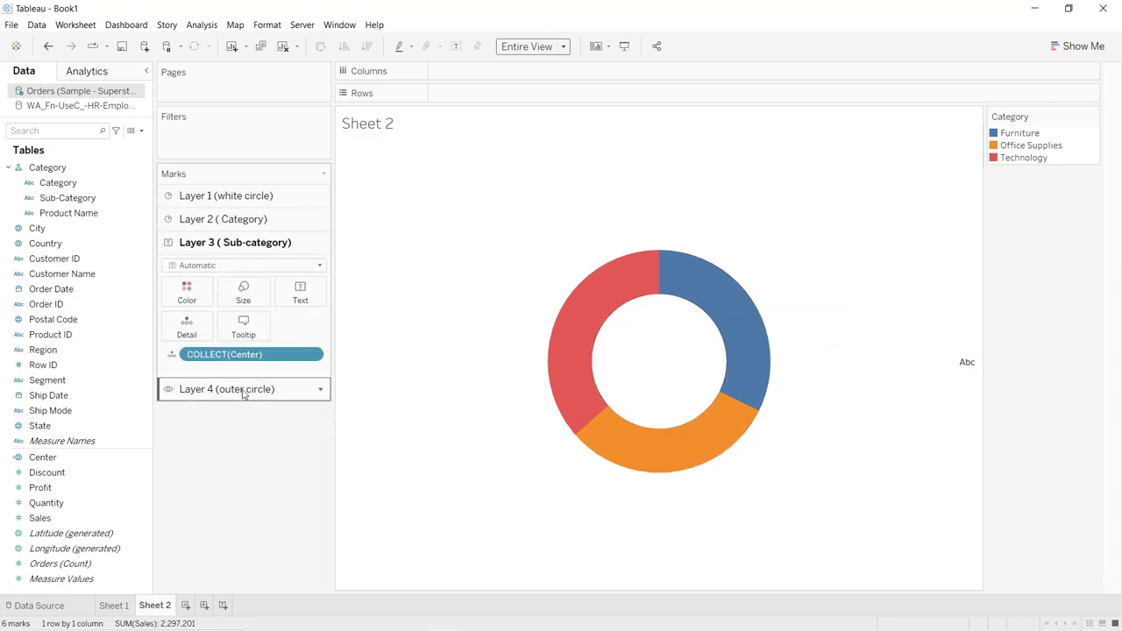
# - On Layer 3, colour by Sub-Category, use a larger Pie mark, and put Sales on Angle
pyautogui.moveTo(53, 169); pyautogui.dragTo(190, 294)
pyautogui.hotkey('ctrl', 'z')
pyautogui.hotkey('ctrl', 'z')
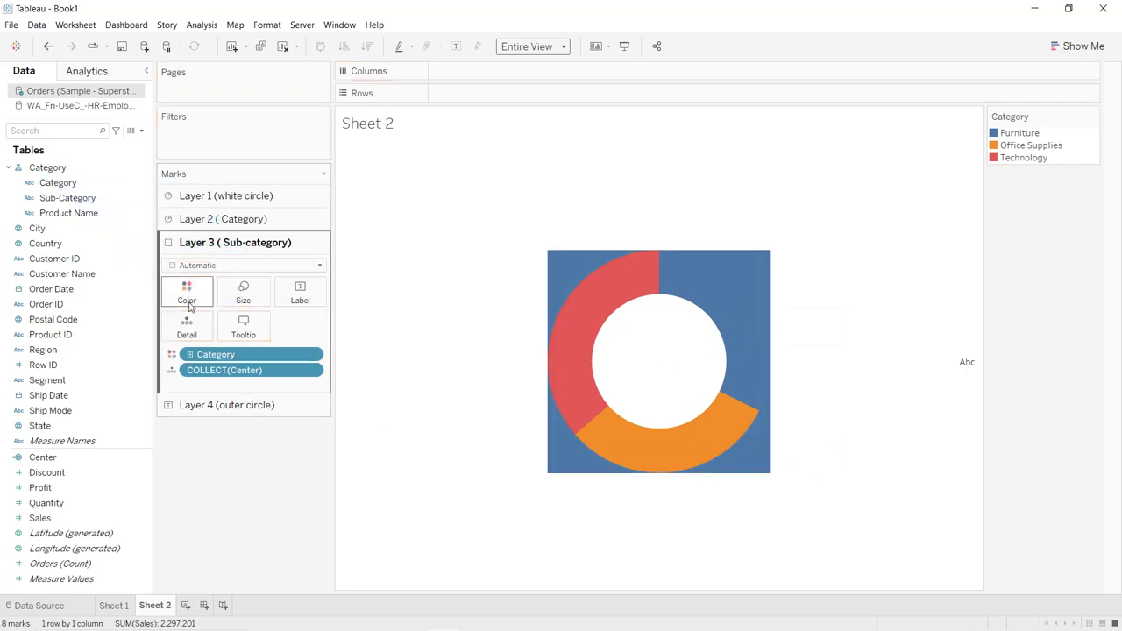
pyautogui.click(173, 371)
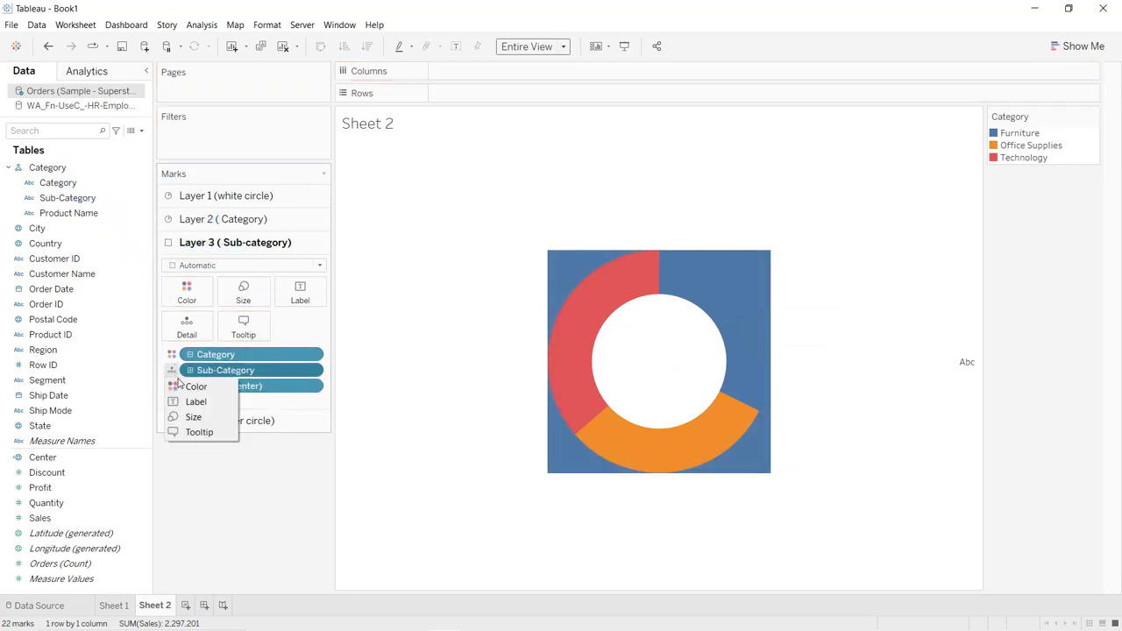
pyautogui.click(184, 387)
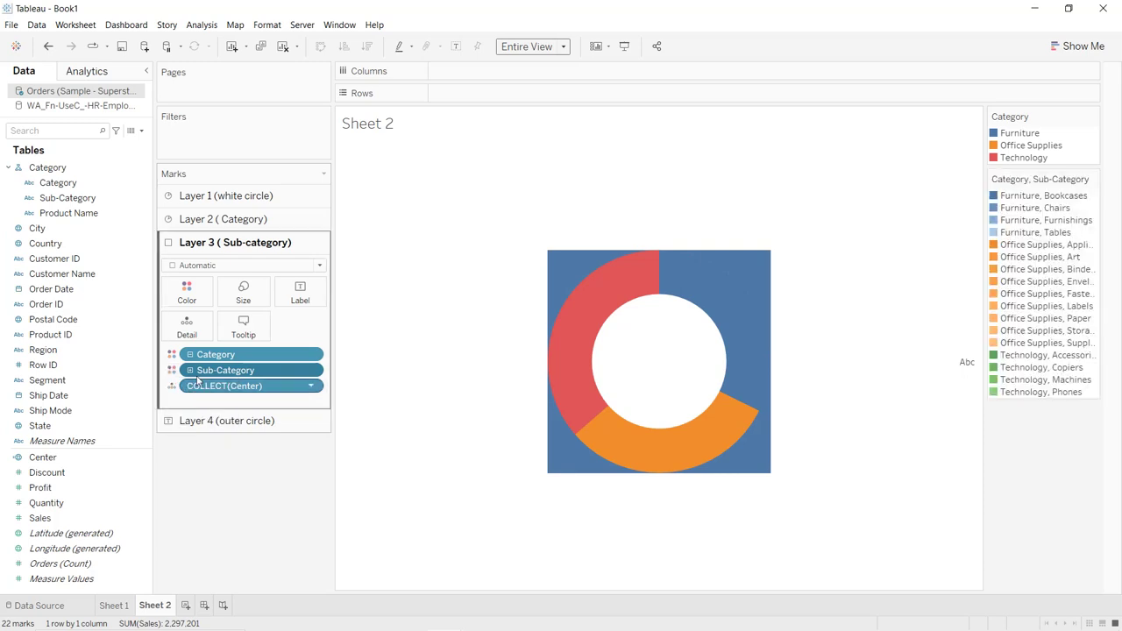
pyautogui.click(229, 264)
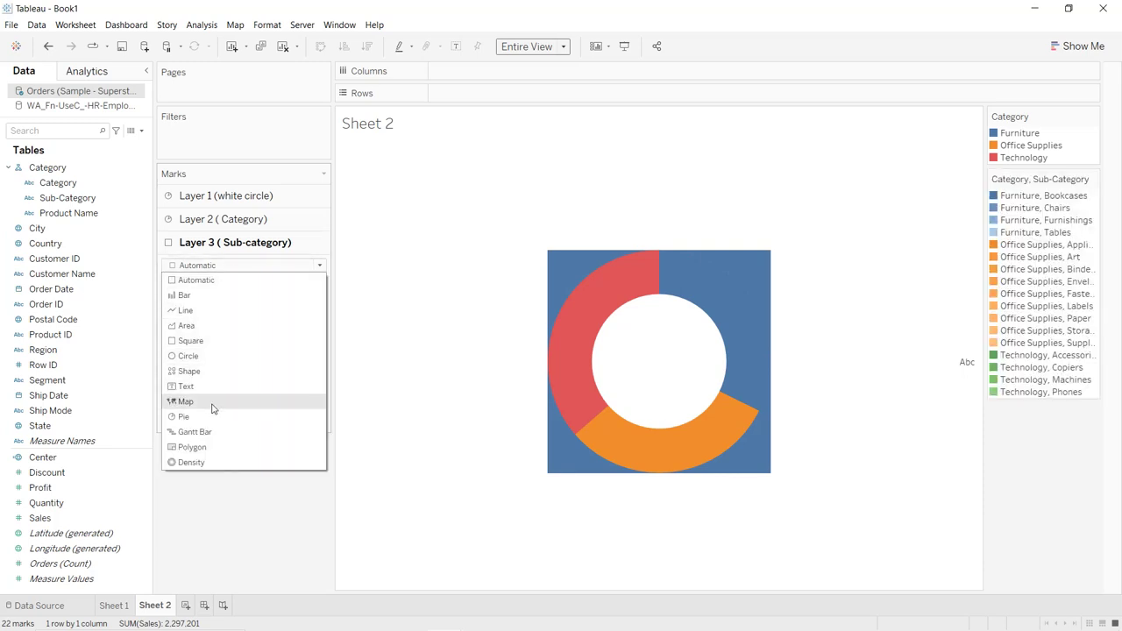
pyautogui.click(210, 416)
pyautogui.click(244, 298)
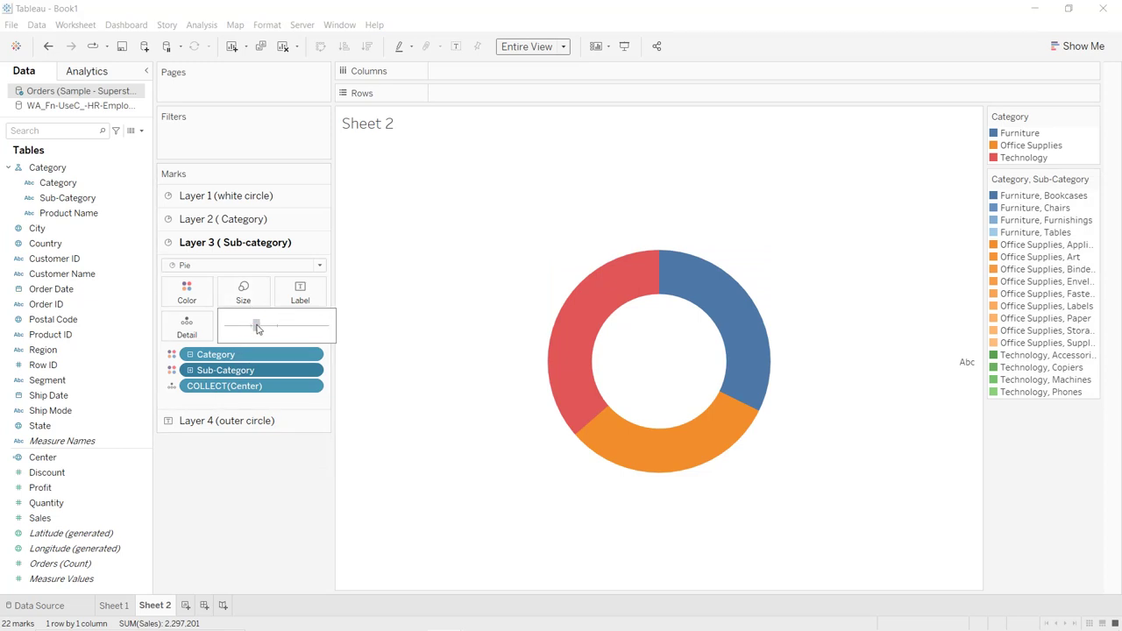
pyautogui.moveTo(263, 327); pyautogui.dragTo(263, 328)
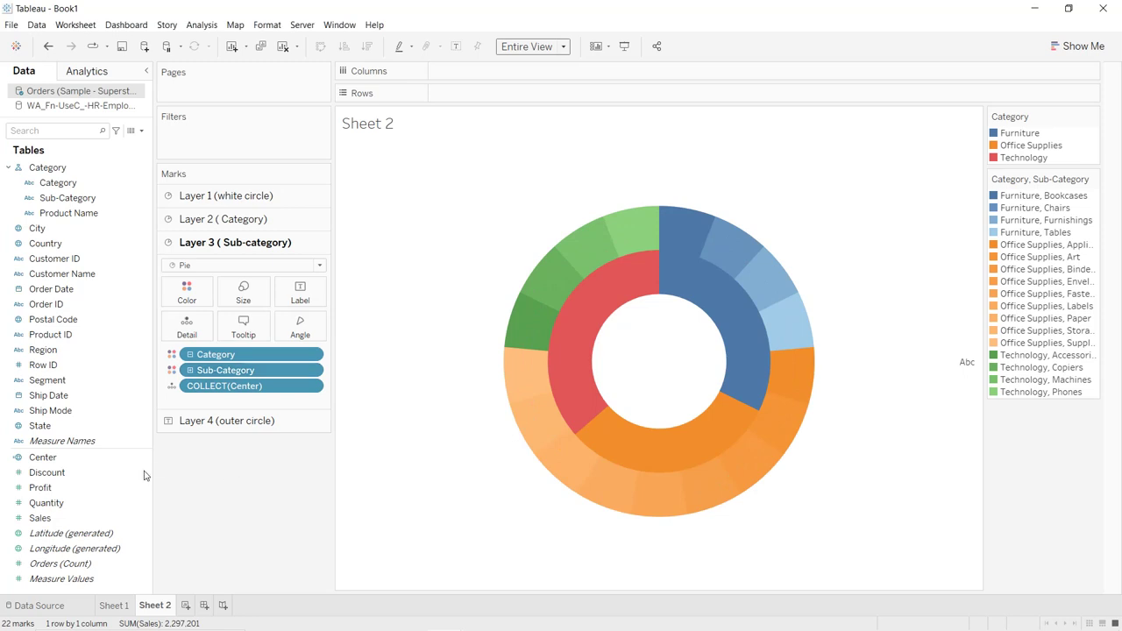
pyautogui.moveTo(62, 521); pyautogui.dragTo(298, 336)
# - Change the Technology category colour from red to green via Edit Colors
pyautogui.moveTo(563, 353)
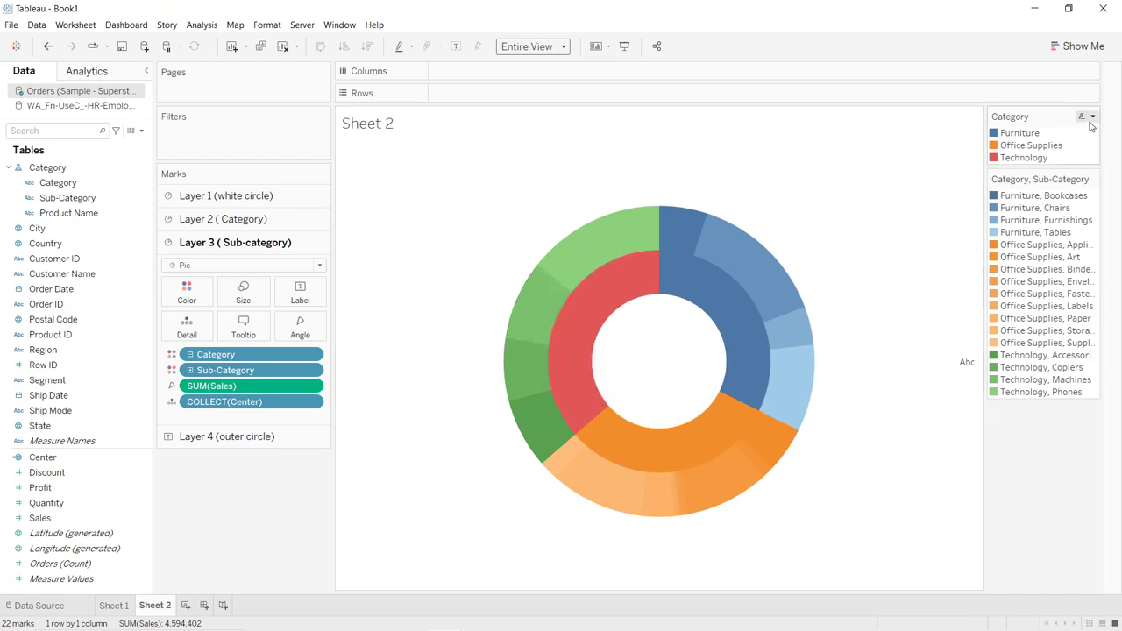
pyautogui.click(1094, 120)
pyautogui.click(1009, 131)
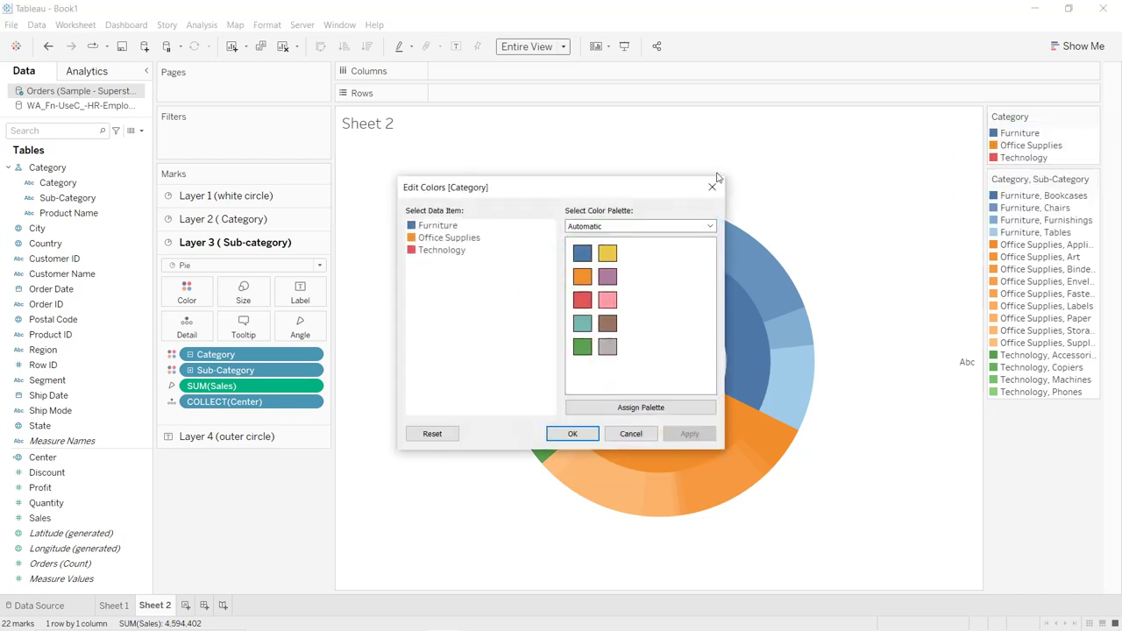
pyautogui.click(442, 250)
pyautogui.click(582, 347)
pyautogui.click(690, 433)
pyautogui.click(571, 433)
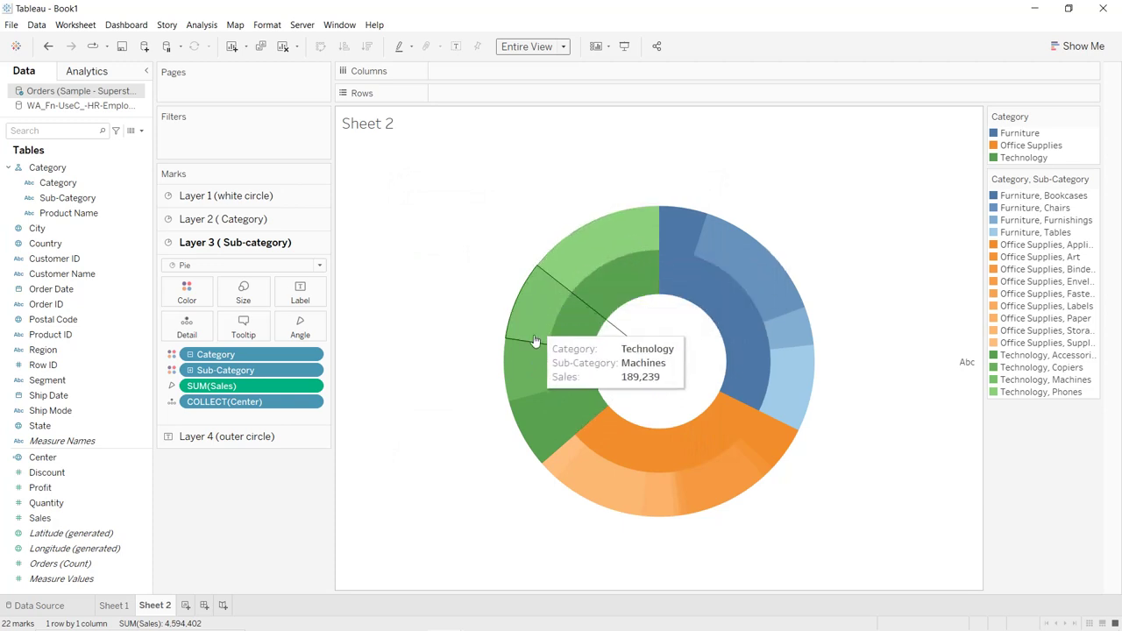
# - On Layer 4, add Category to Color, drill down to Product Name, and make it a Pie
pyautogui.click(247, 438)
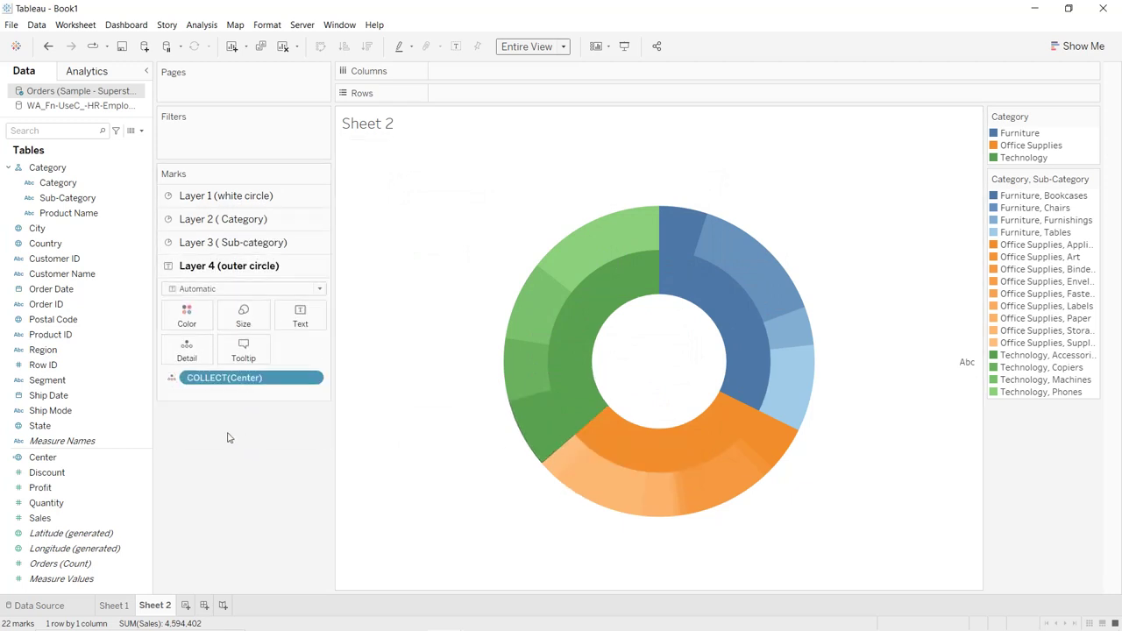
pyautogui.moveTo(88, 175); pyautogui.dragTo(190, 305)
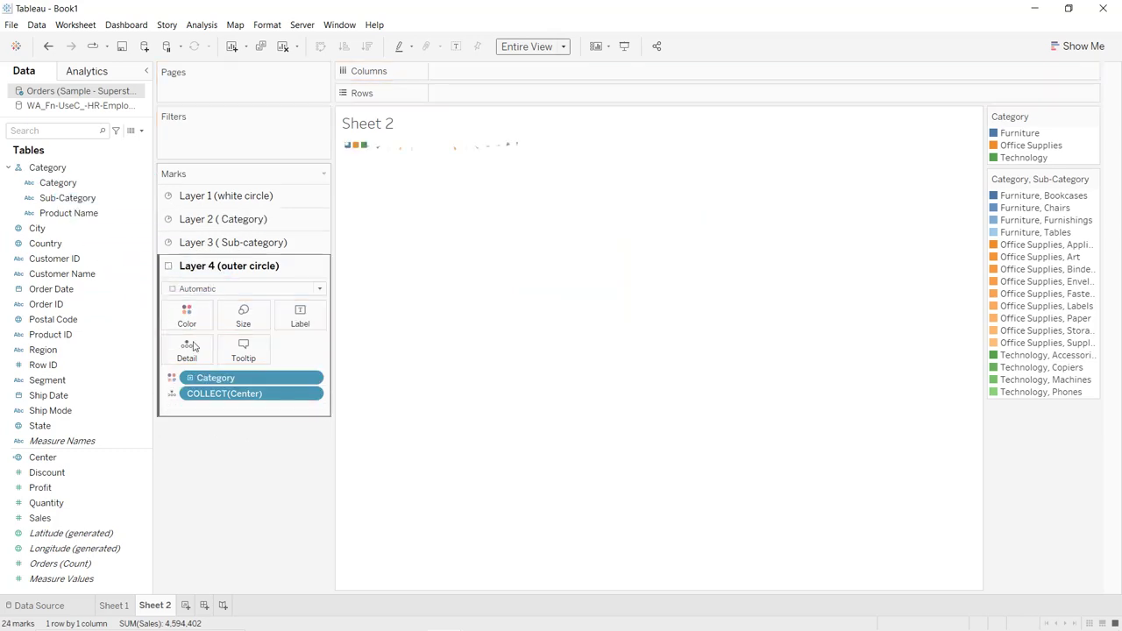
pyautogui.click(190, 378)
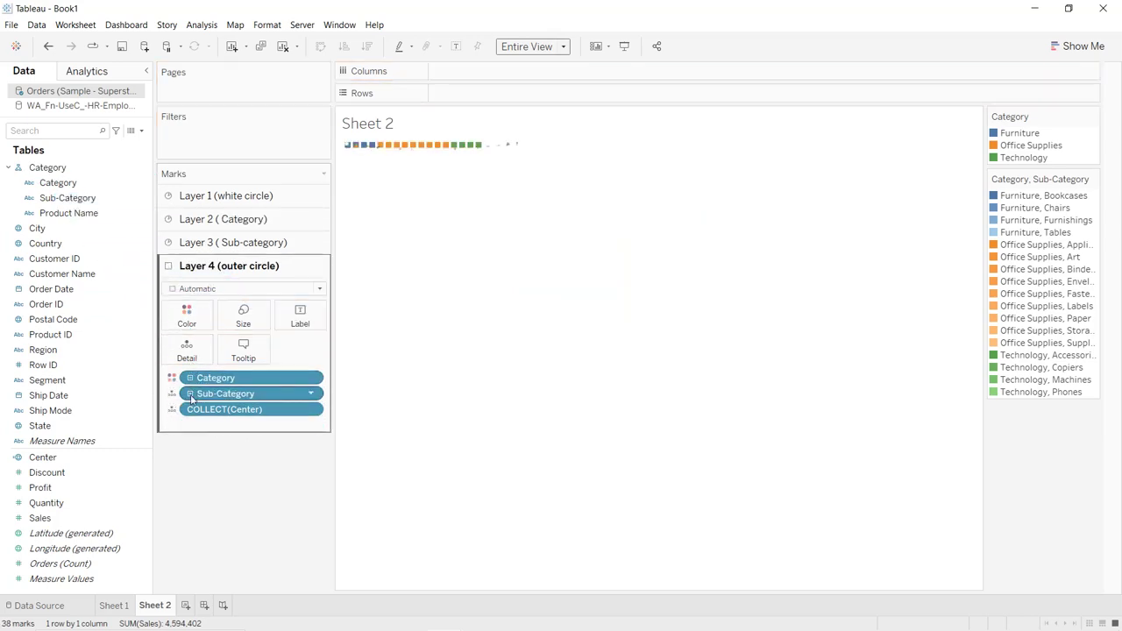
pyautogui.click(190, 393)
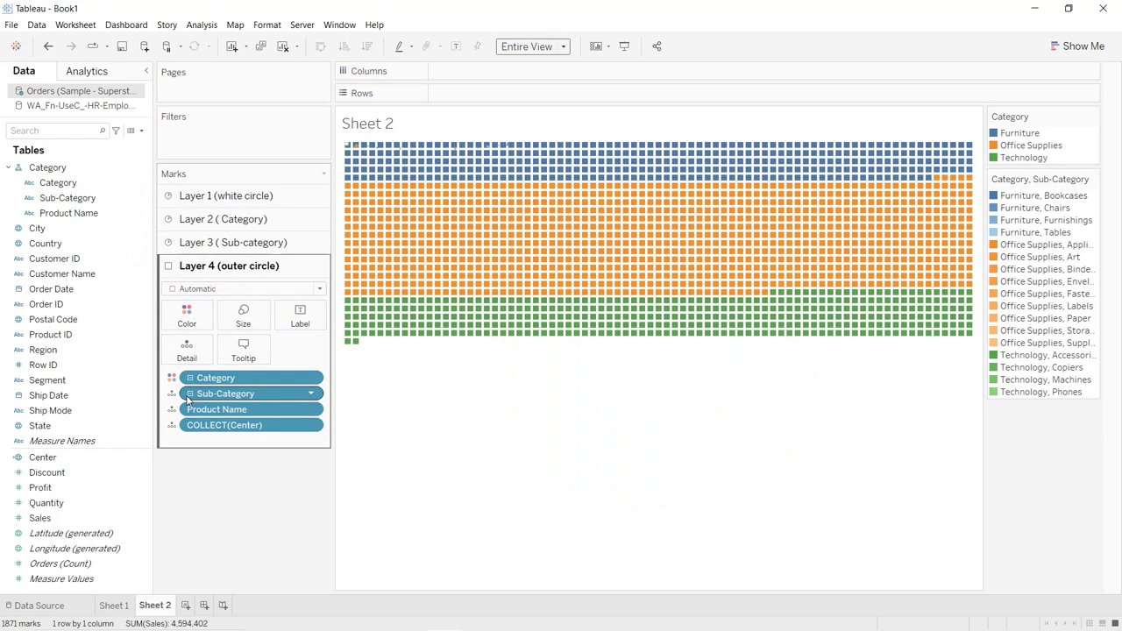
pyautogui.click(213, 288)
pyautogui.click(210, 440)
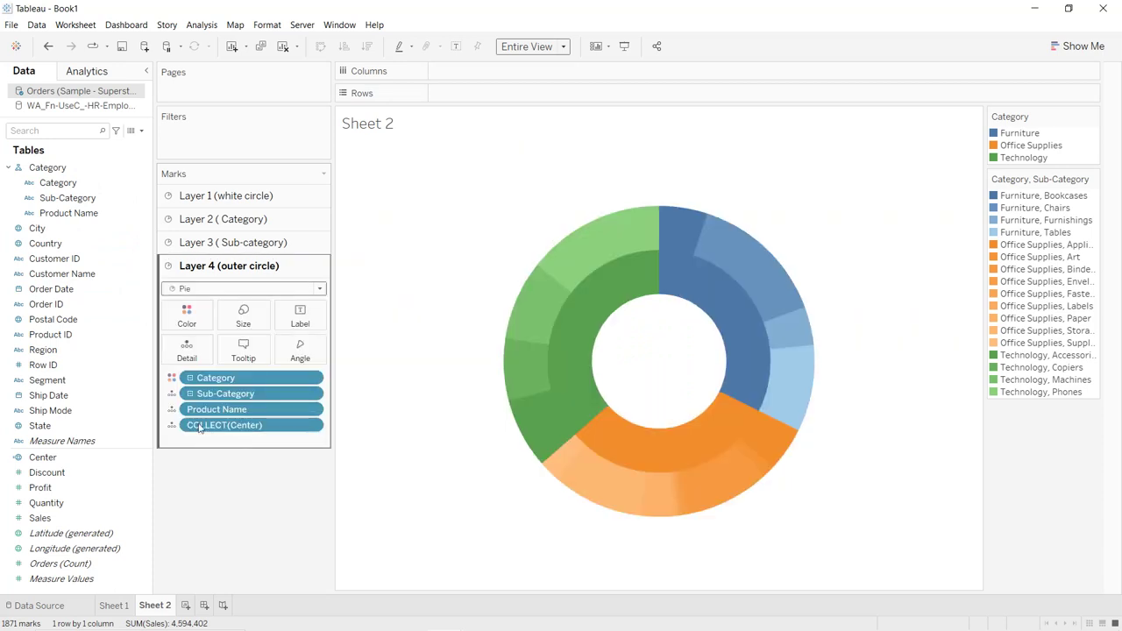
# - Colour the outer ring by Sub-Category and Product Name, enlarge it, and size slices by Sales
pyautogui.click(172, 395)
pyautogui.click(174, 414)
pyautogui.click(174, 414)
pyautogui.click(184, 429)
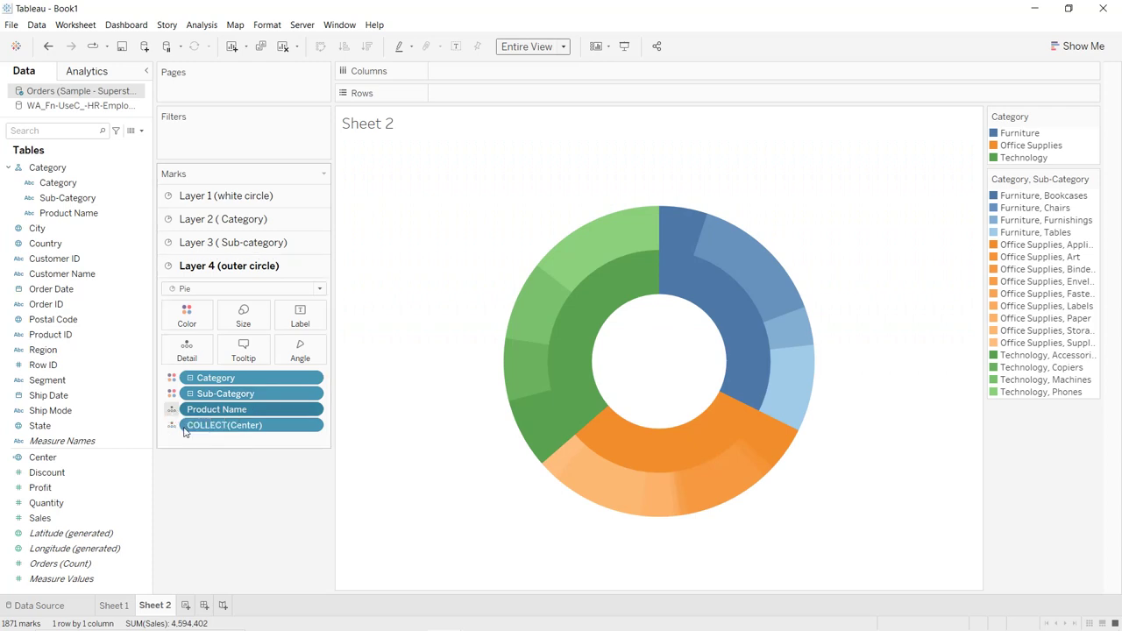
pyautogui.click(243, 317)
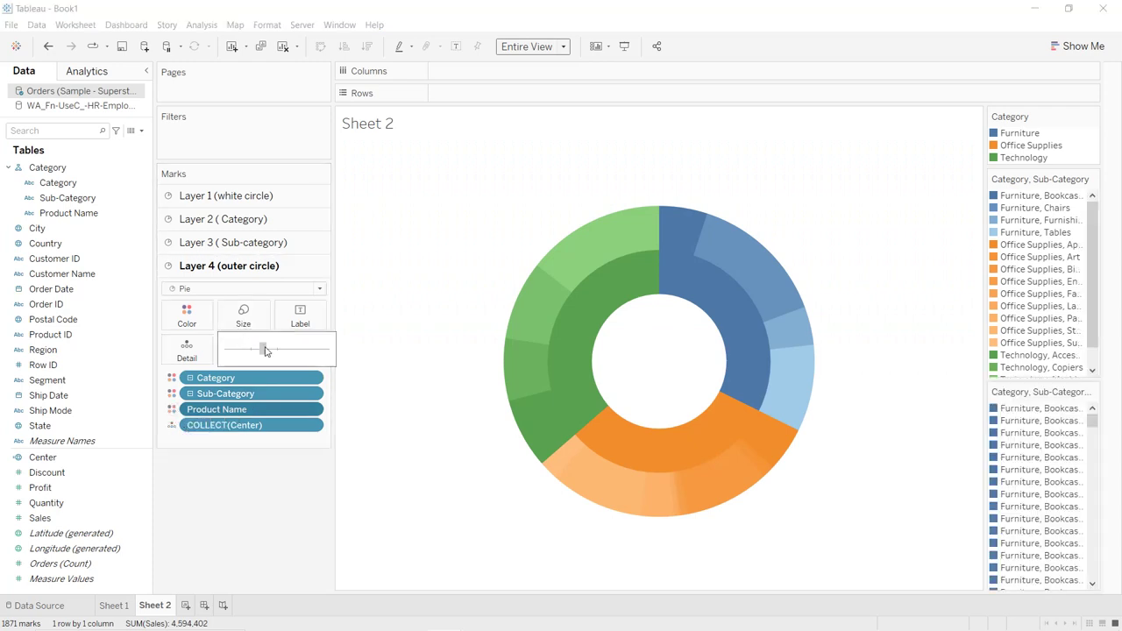
pyautogui.moveTo(267, 349); pyautogui.dragTo(278, 348)
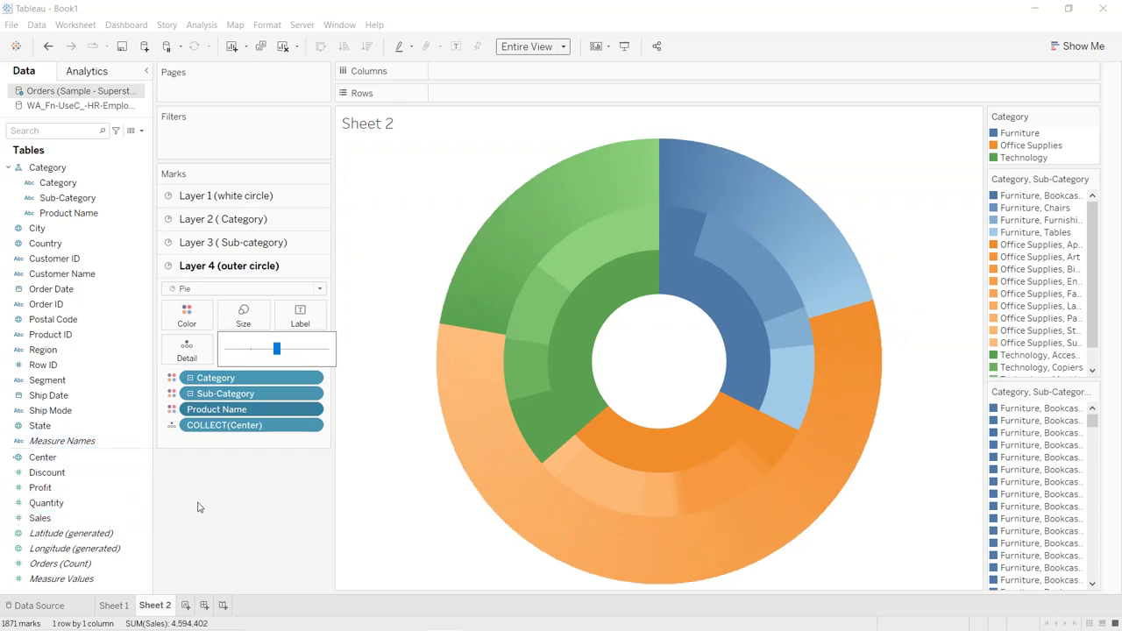
pyautogui.moveTo(63, 515); pyautogui.dragTo(300, 361)
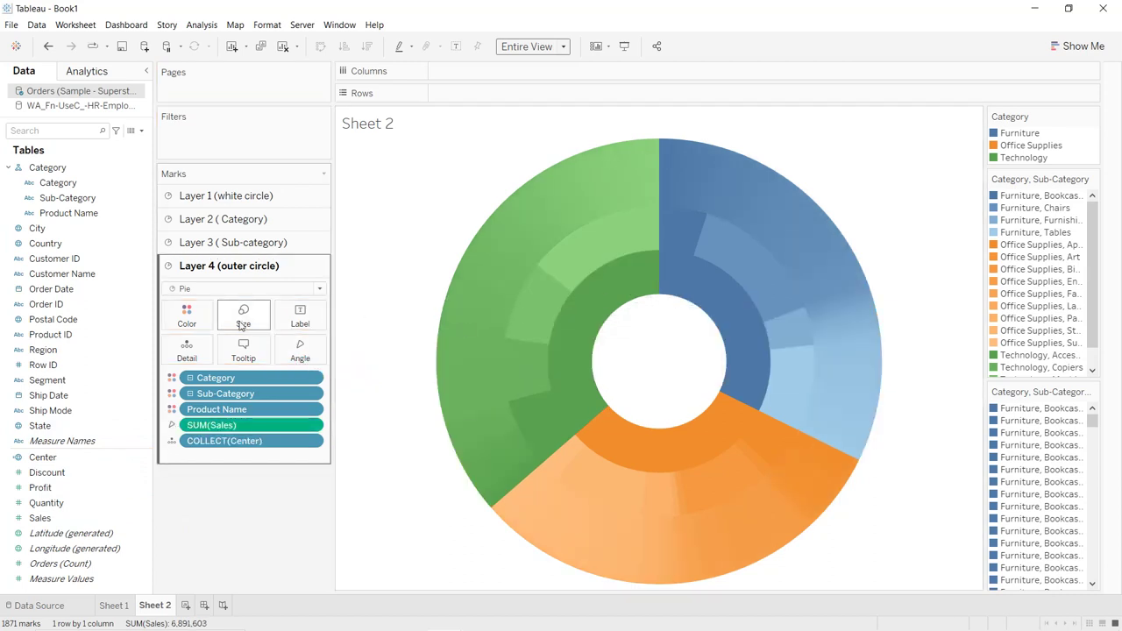
pyautogui.click(198, 319)
# - Give the Product and Sub-Category rings white borders between segments
pyautogui.click(219, 419)
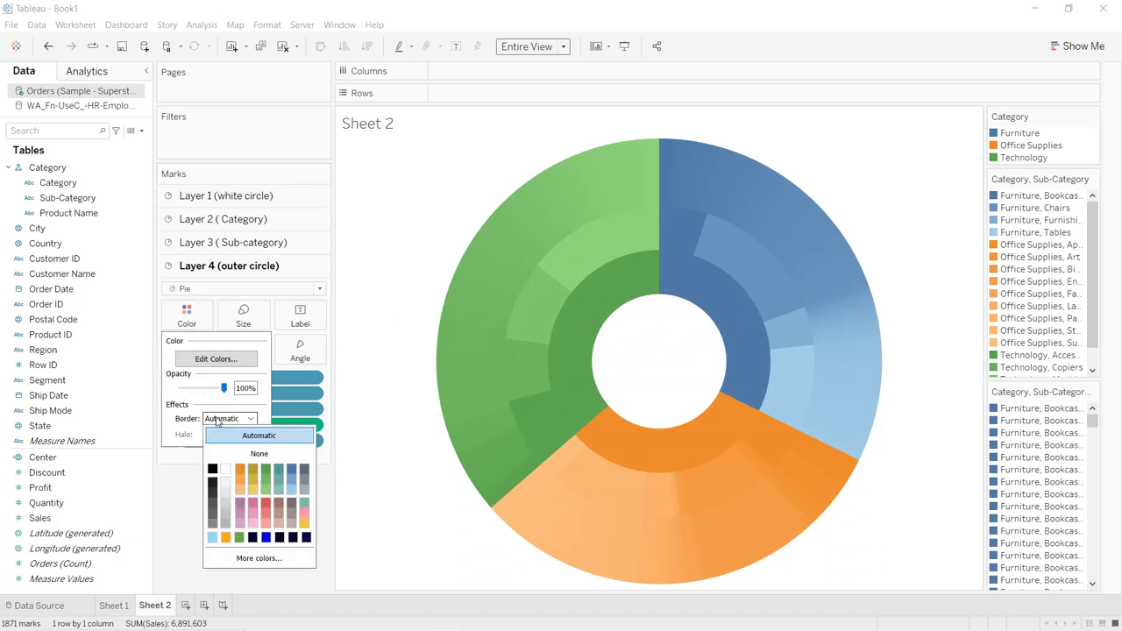
pyautogui.click(225, 472)
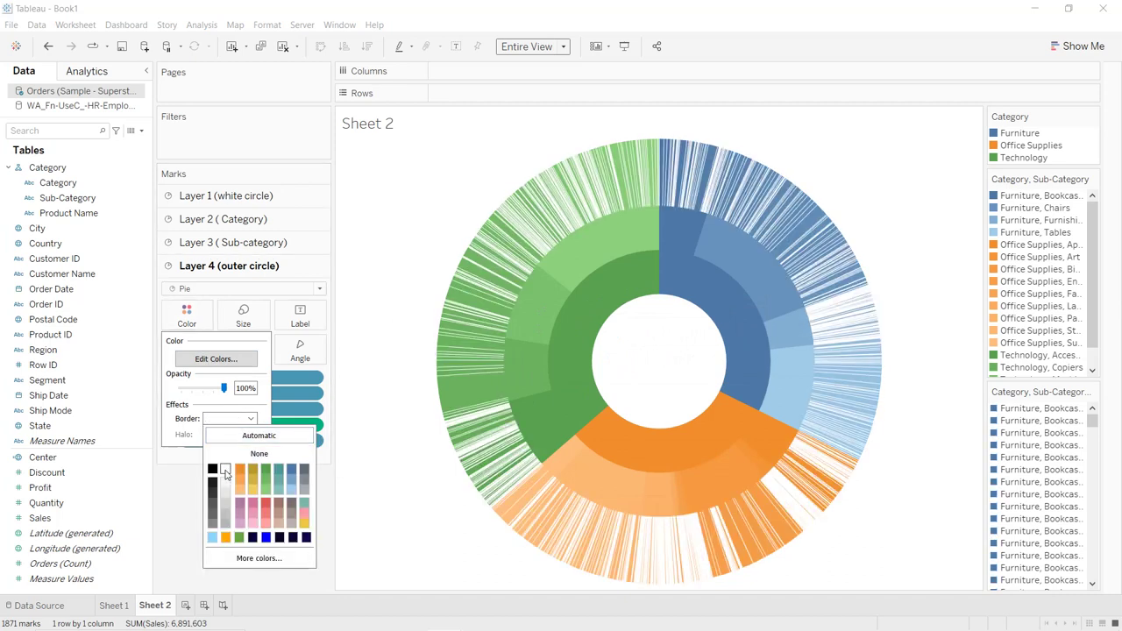
pyautogui.click(185, 489)
pyautogui.click(204, 245)
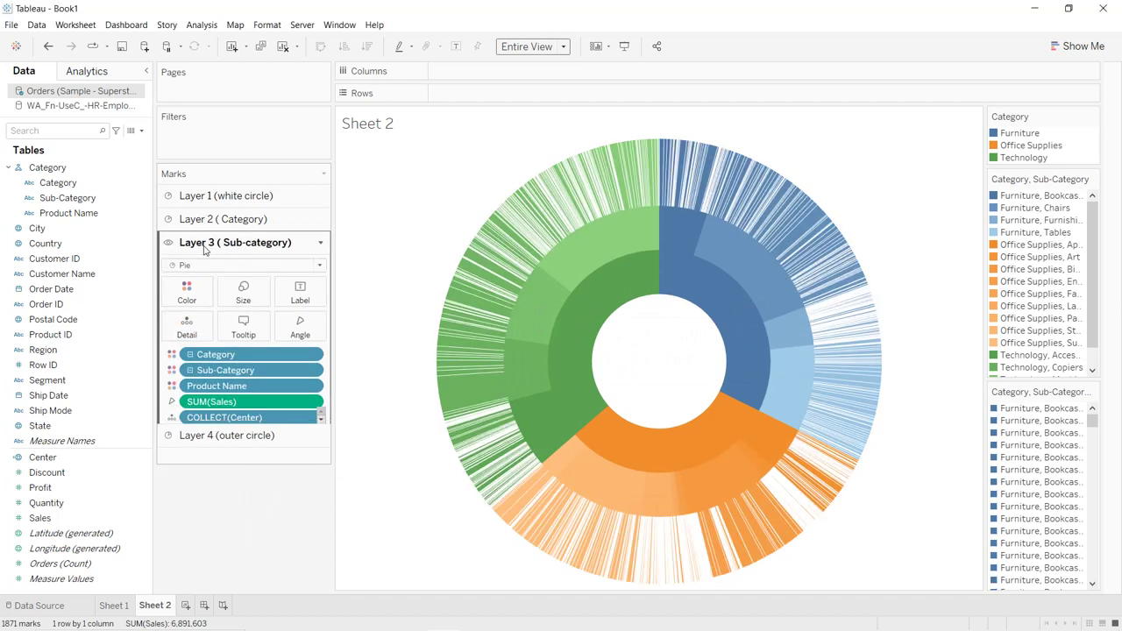
pyautogui.click(194, 301)
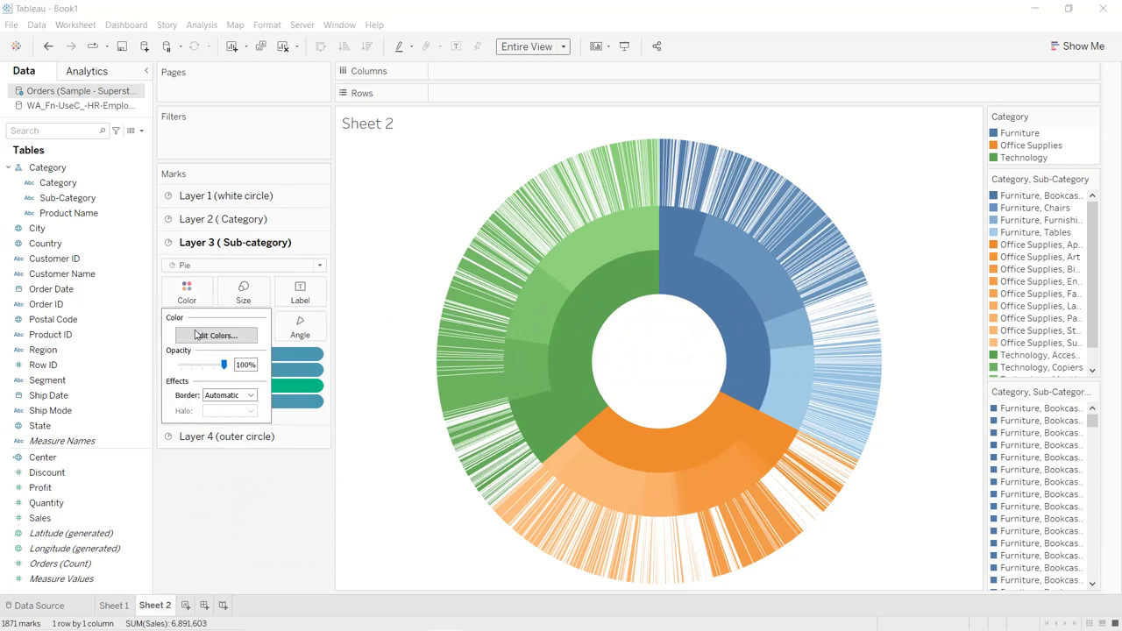
pyautogui.click(217, 396)
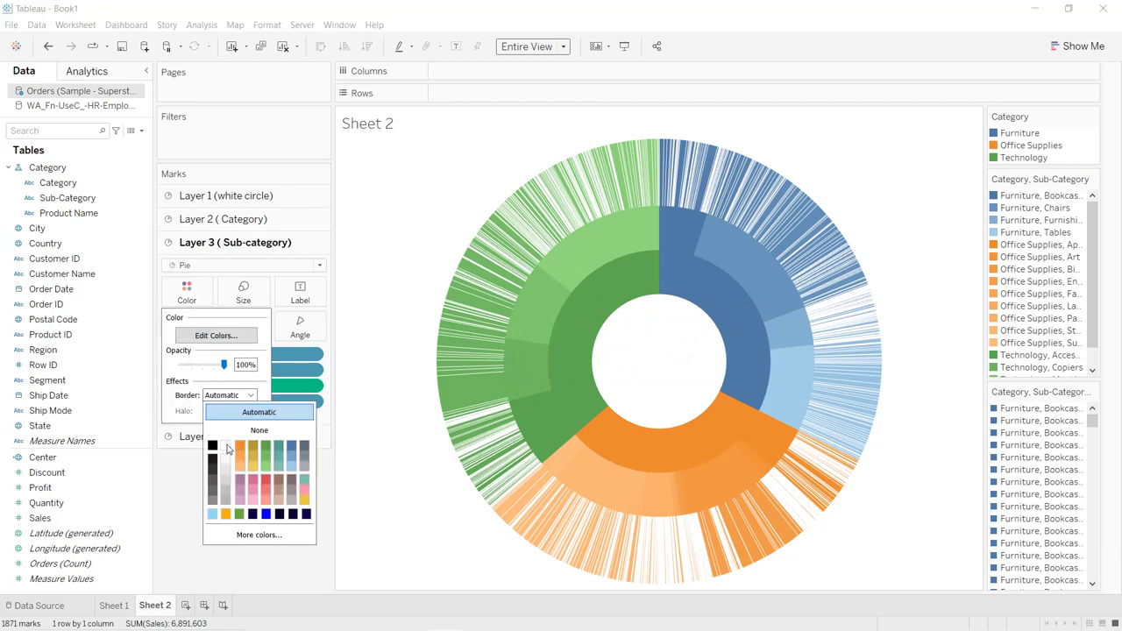
pyautogui.click(226, 447)
pyautogui.click(196, 471)
# - Give the Category ring white borders between segments
pyautogui.click(195, 228)
pyautogui.click(187, 270)
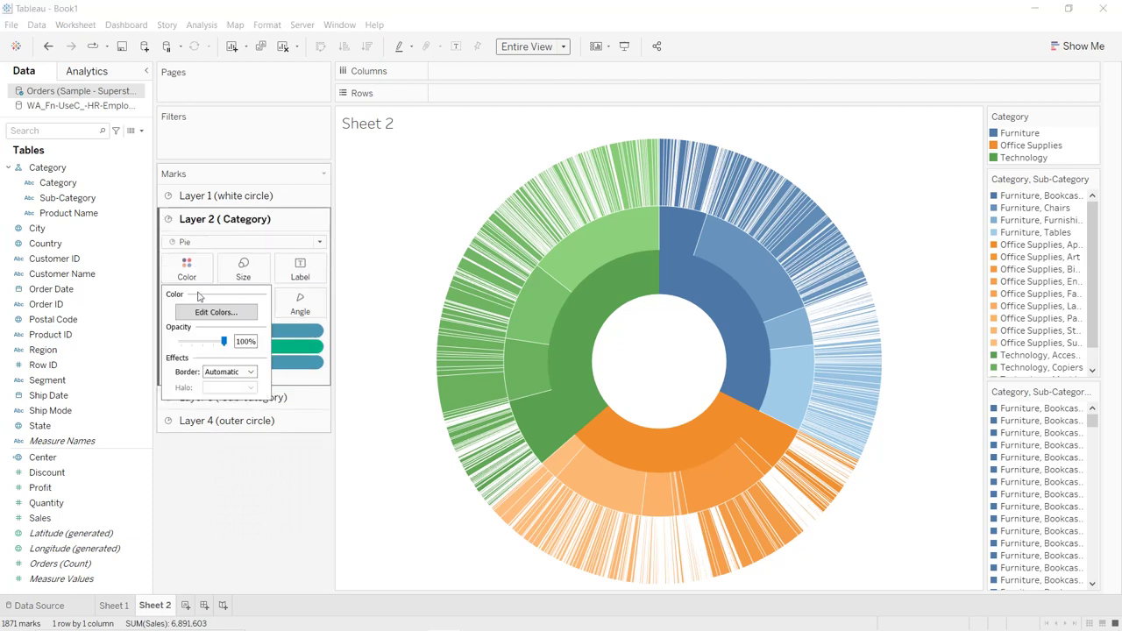
pyautogui.click(212, 372)
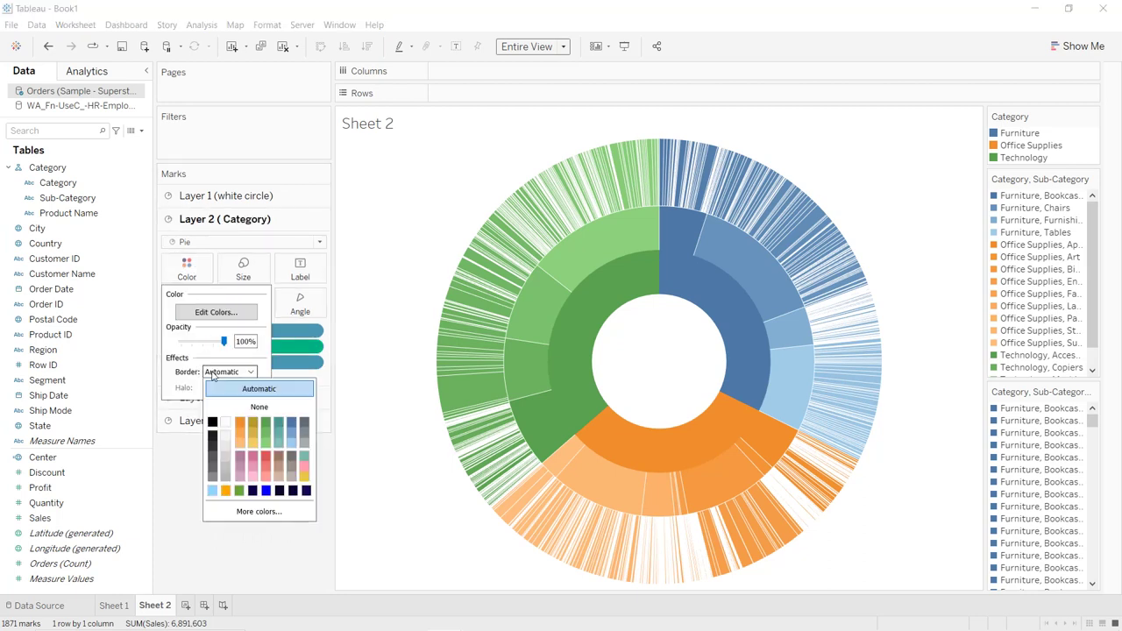
pyautogui.click(226, 427)
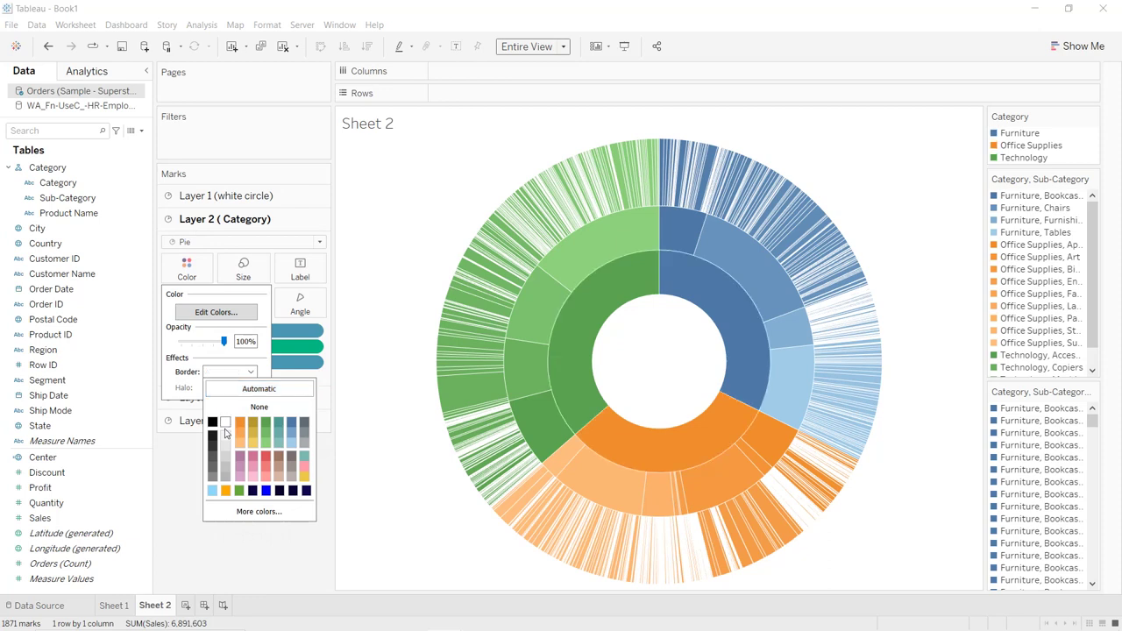
pyautogui.click(182, 466)
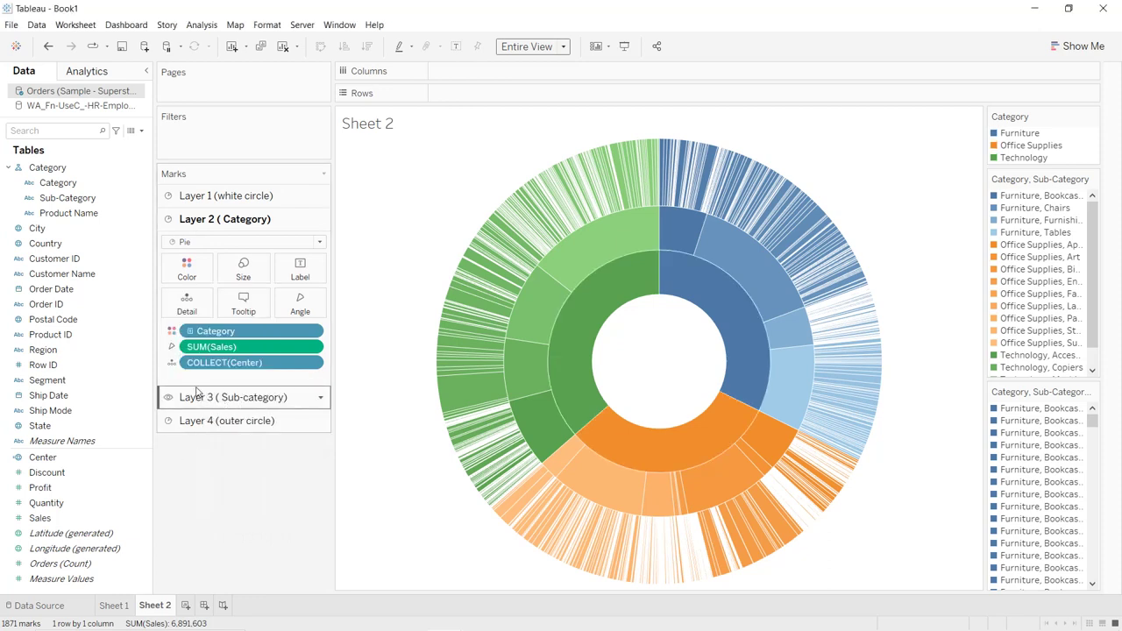
pyautogui.click(141, 131)
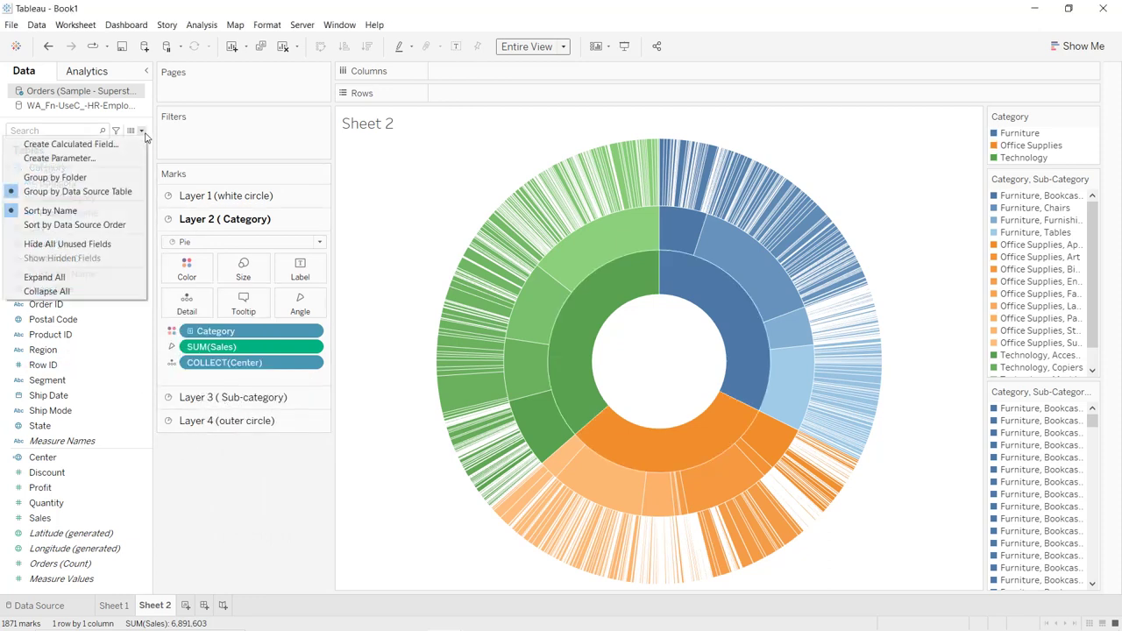
# - Create a calculated field named 'Total sales' with the formula "Total sales"
pyautogui.click(140, 144)
pyautogui.write('Total sales')
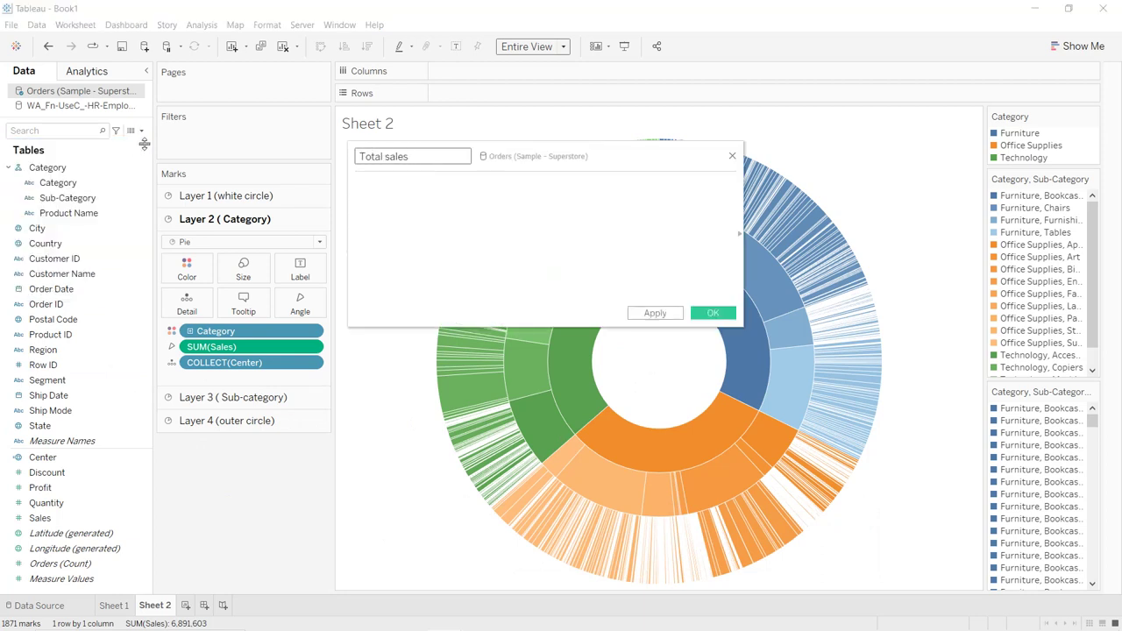
pyautogui.press('Tab')
pyautogui.write('"Total sales"')
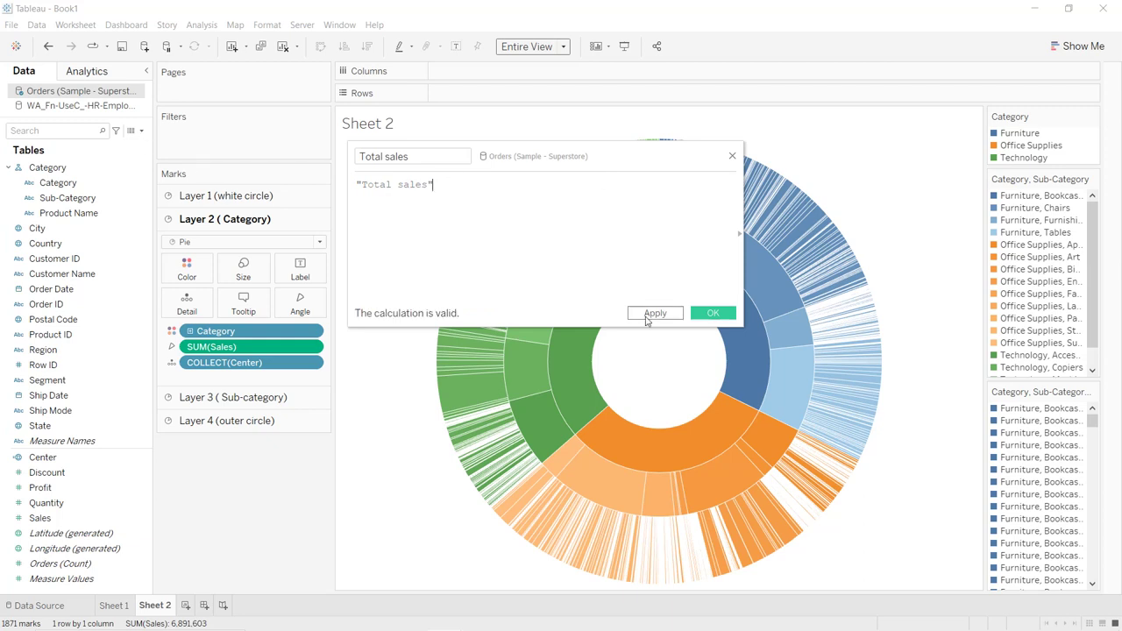
pyautogui.click(656, 313)
pyautogui.click(712, 314)
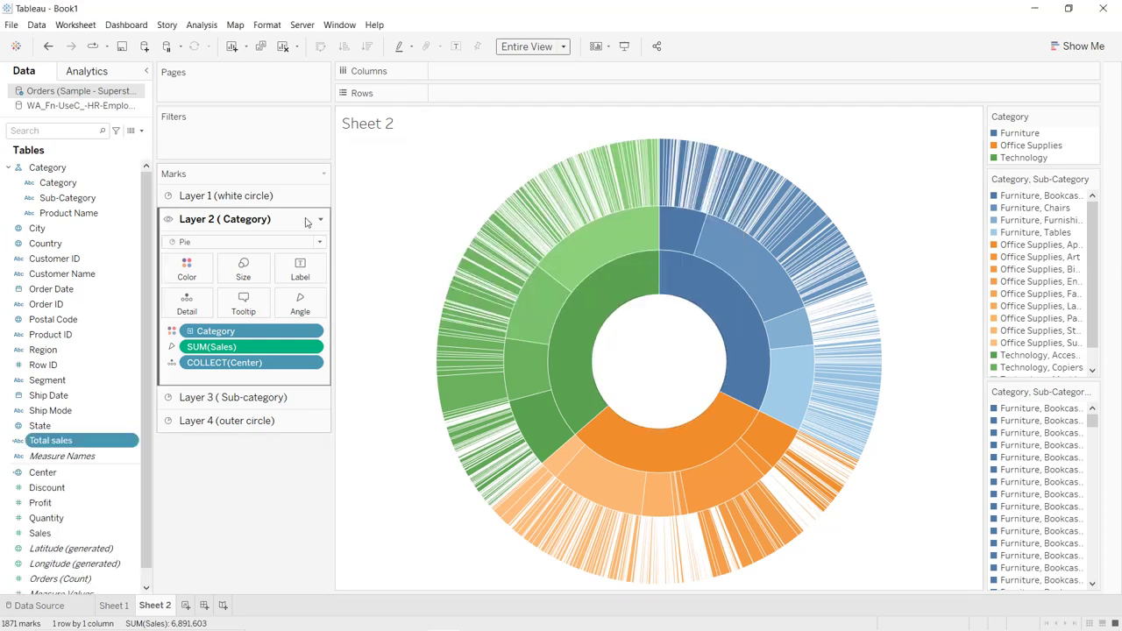
pyautogui.click(266, 200)
# - Label the white centre with Total sales and SUM(Sales) in a larger font
pyautogui.moveTo(42, 448); pyautogui.dragTo(299, 256)
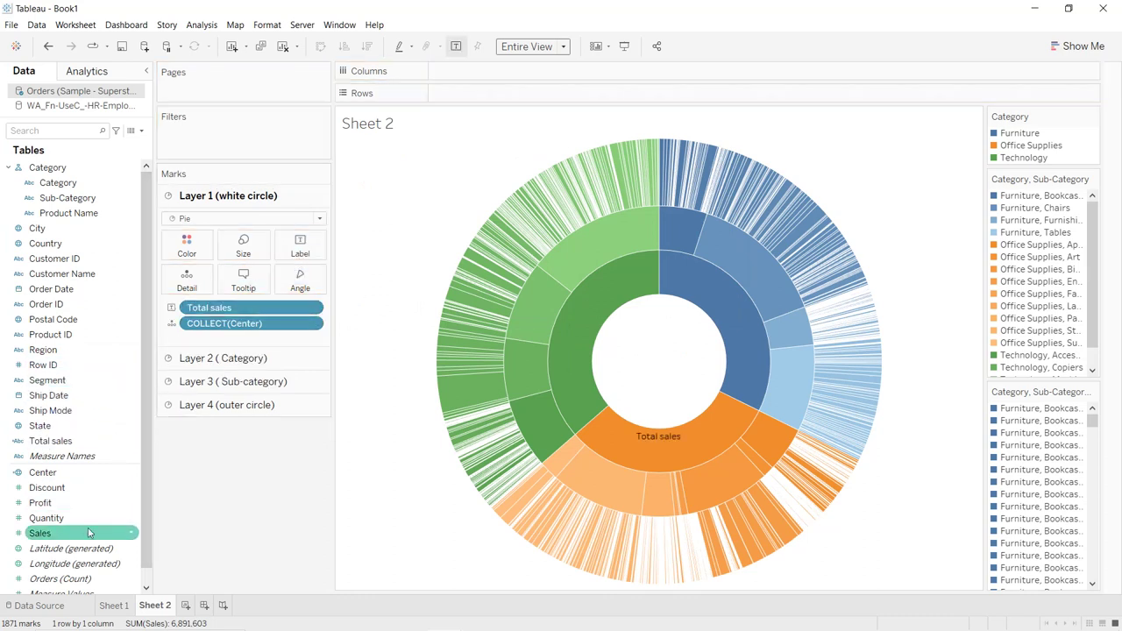
pyautogui.moveTo(88, 528); pyautogui.dragTo(314, 254)
pyautogui.click(271, 518)
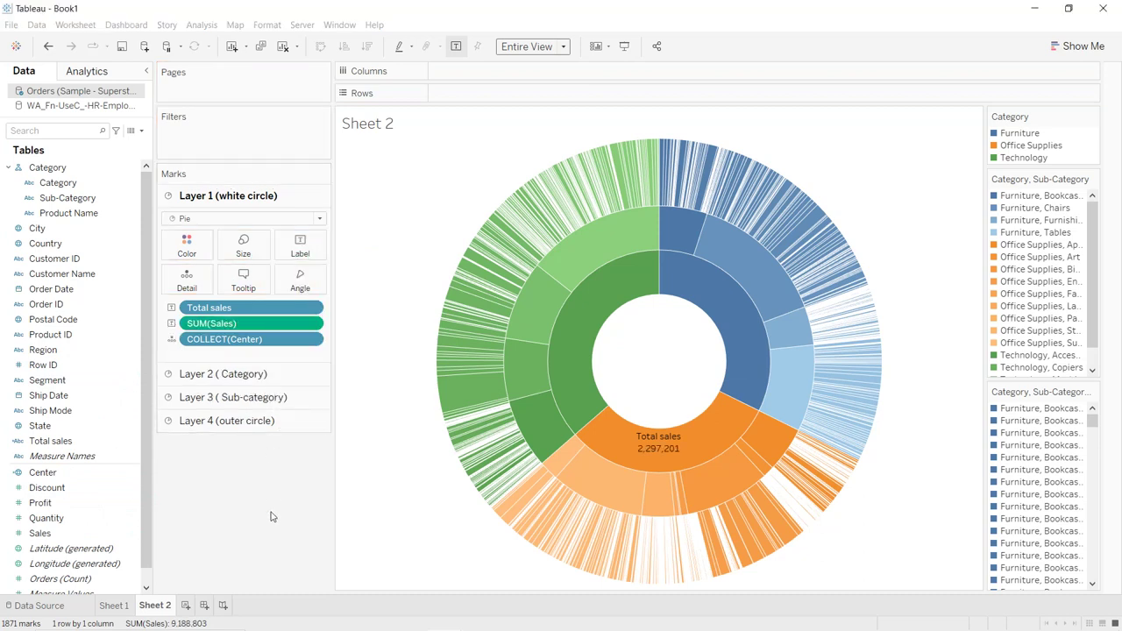
pyautogui.click(300, 247)
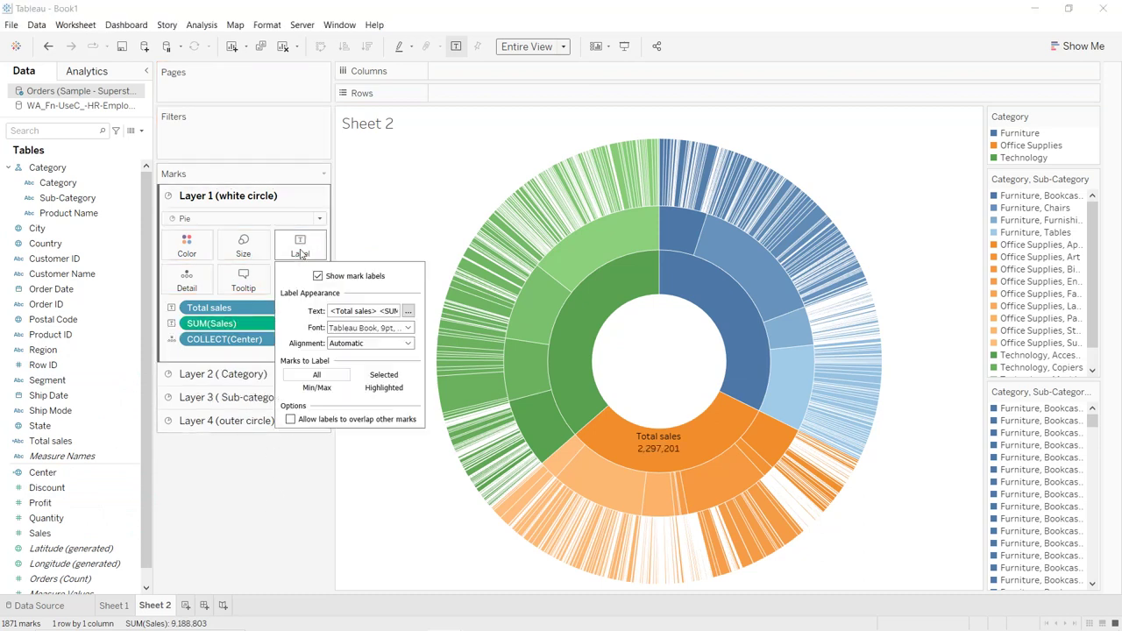
pyautogui.click(408, 328)
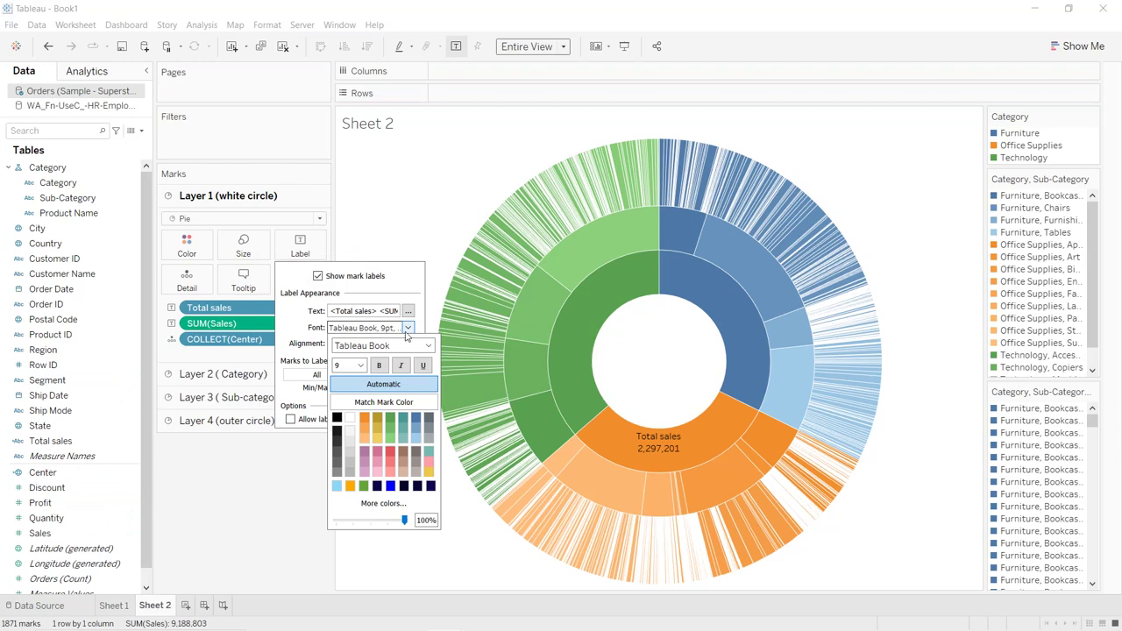
pyautogui.click(361, 364)
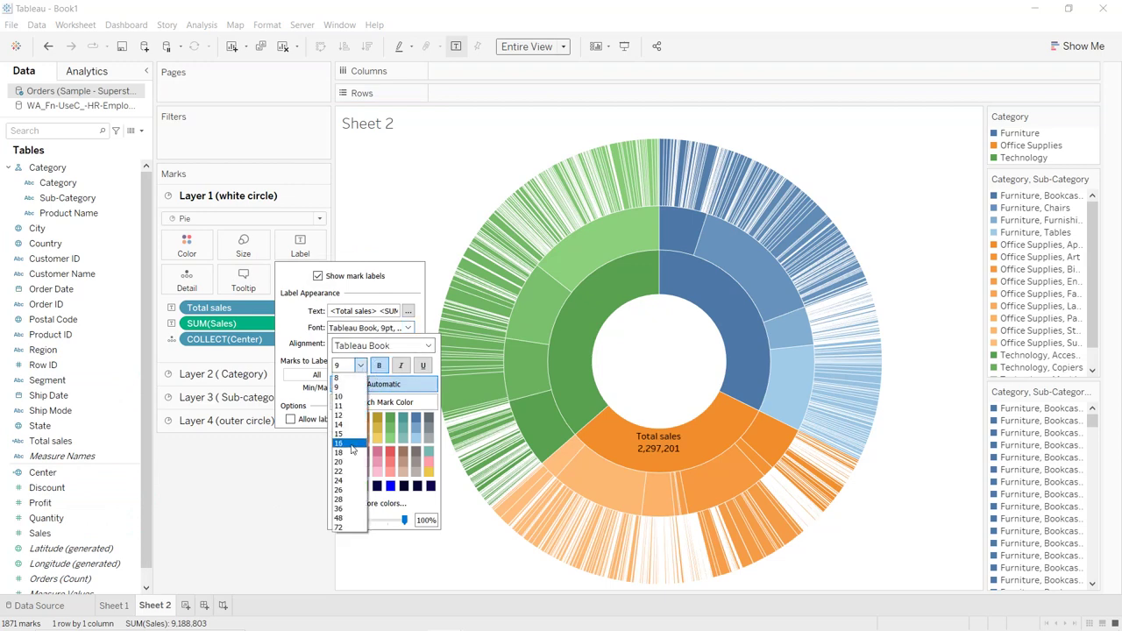
pyautogui.press('Escape')
pyautogui.click(429, 476)
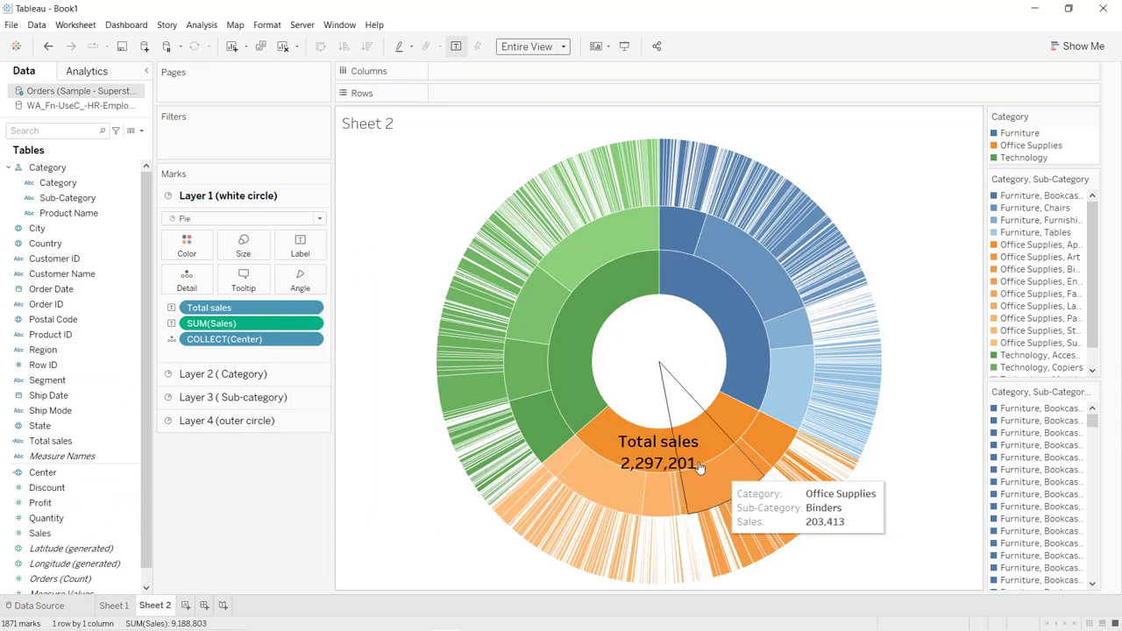
# - Move the 'Total sales 2,297,201' label into the middle of the white circle
pyautogui.click(659, 452)
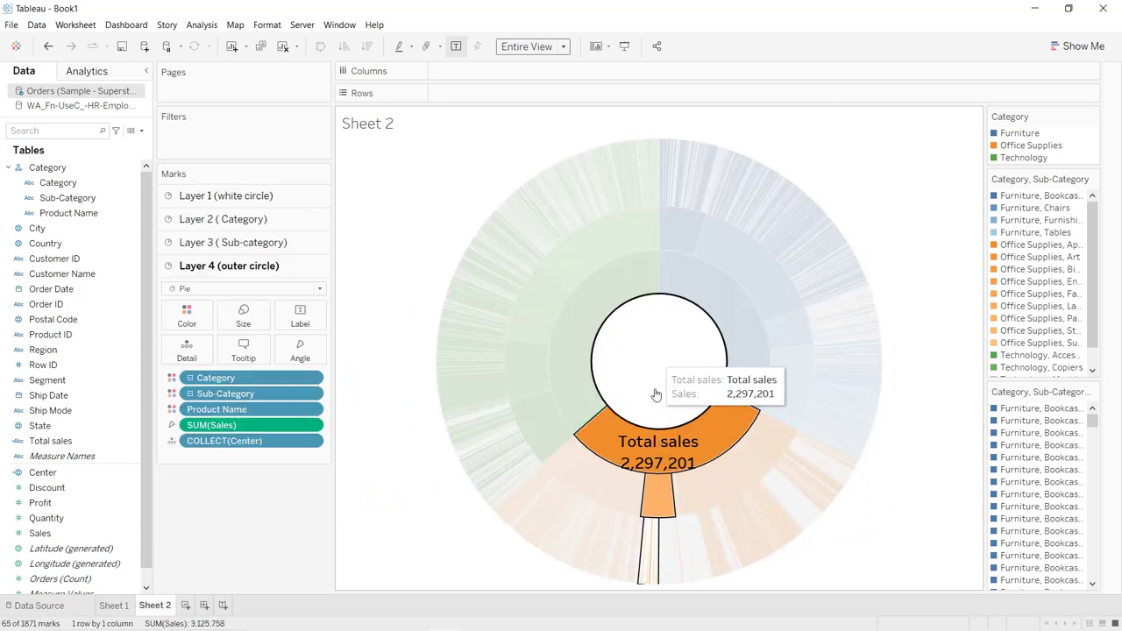
pyautogui.click(655, 436)
pyautogui.moveTo(655, 438); pyautogui.dragTo(658, 364)
pyautogui.click(430, 299)
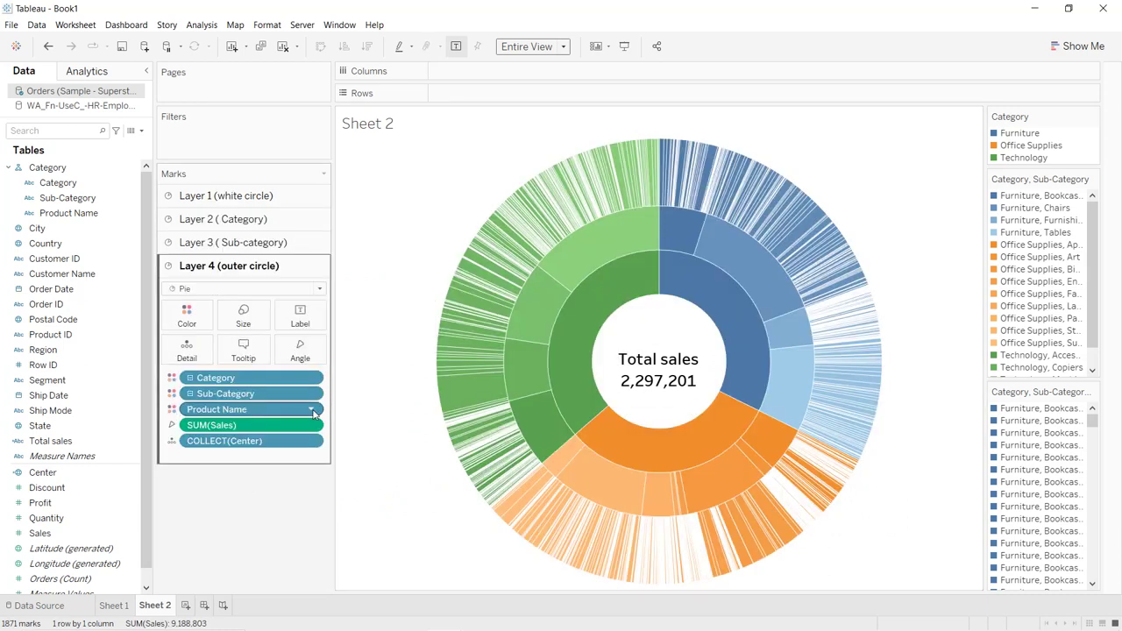
# - Sort Product Name in descending order by the sum of Sales
pyautogui.click(313, 410)
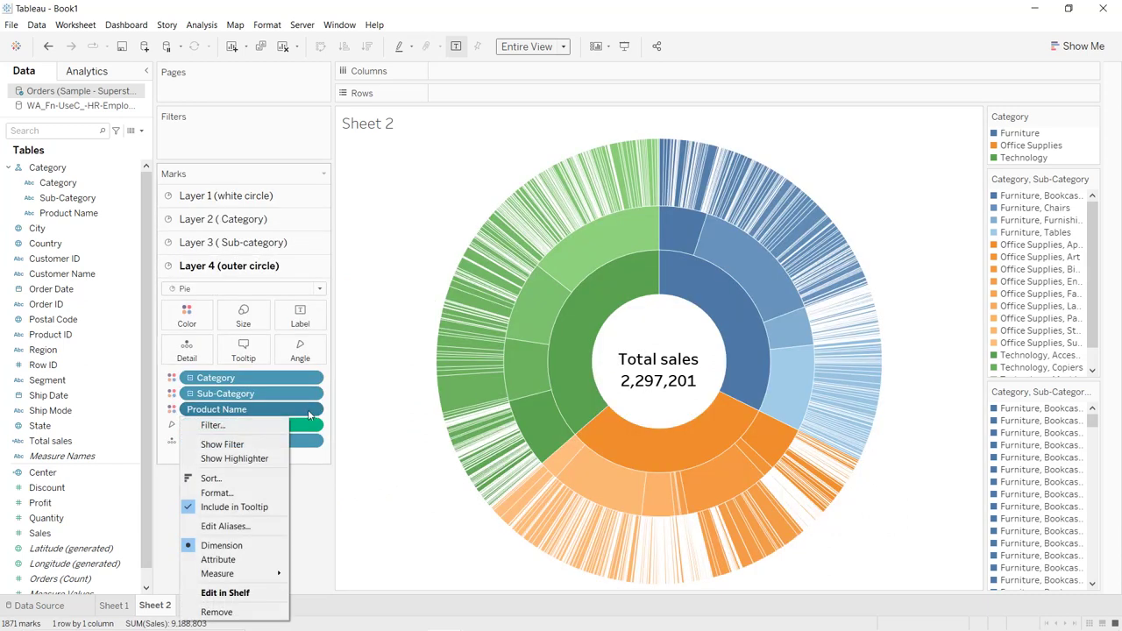
pyautogui.click(242, 478)
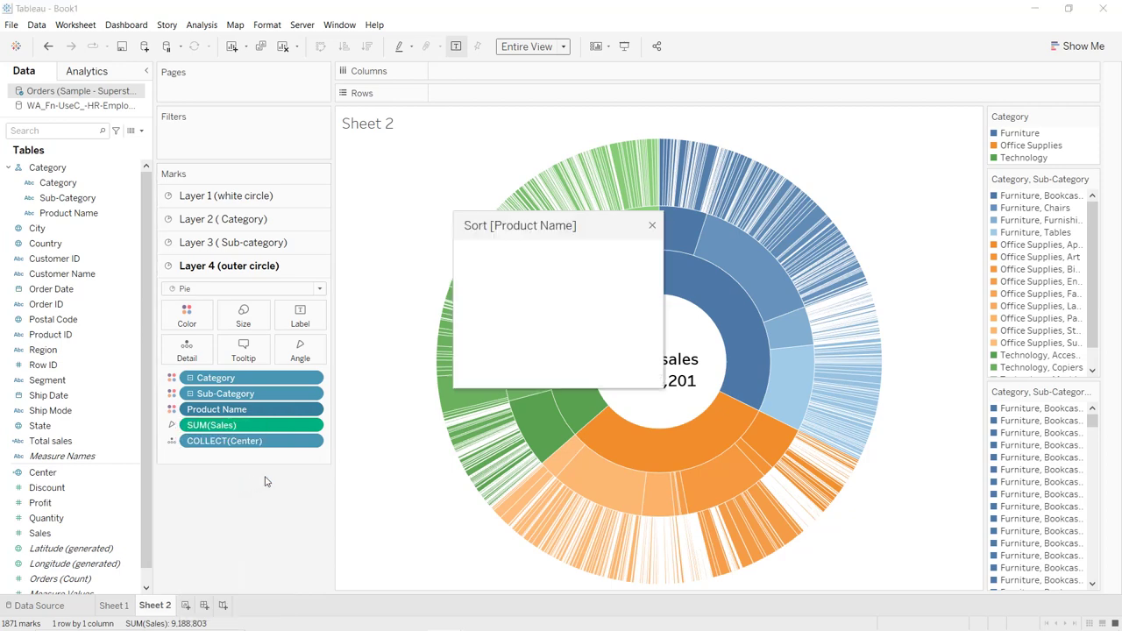
pyautogui.click(473, 334)
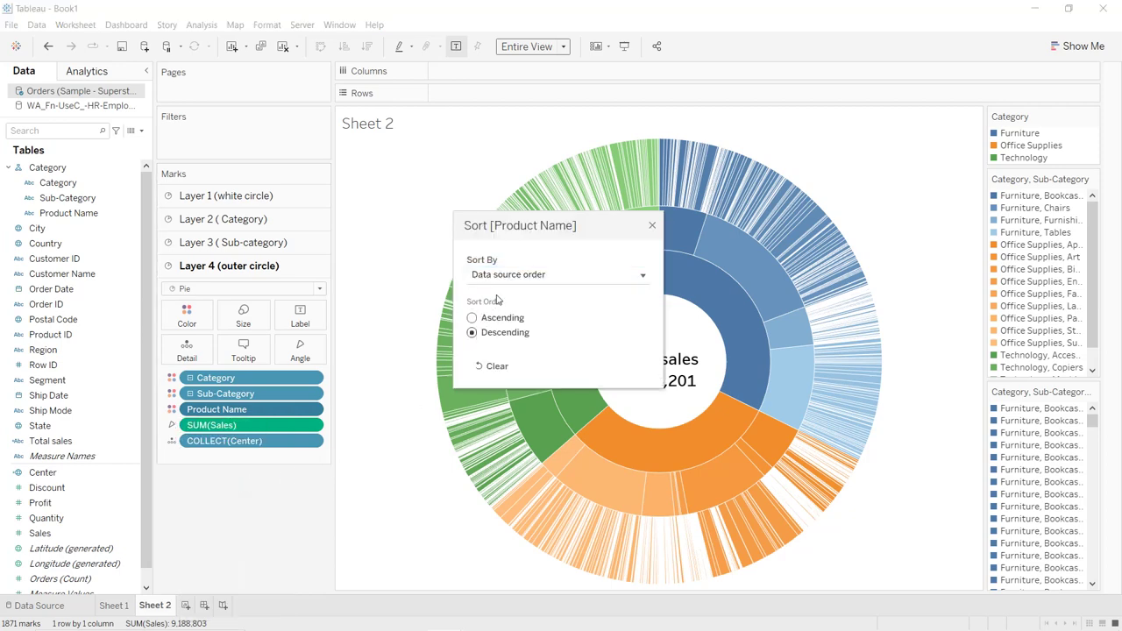
pyautogui.click(511, 276)
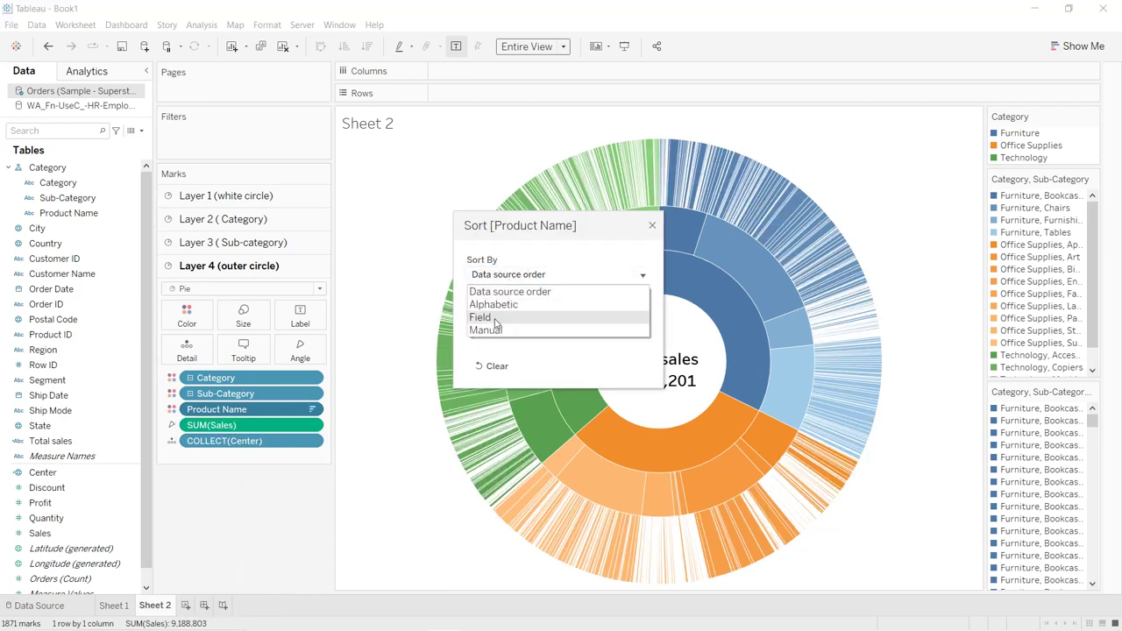
pyautogui.click(495, 317)
pyautogui.click(499, 378)
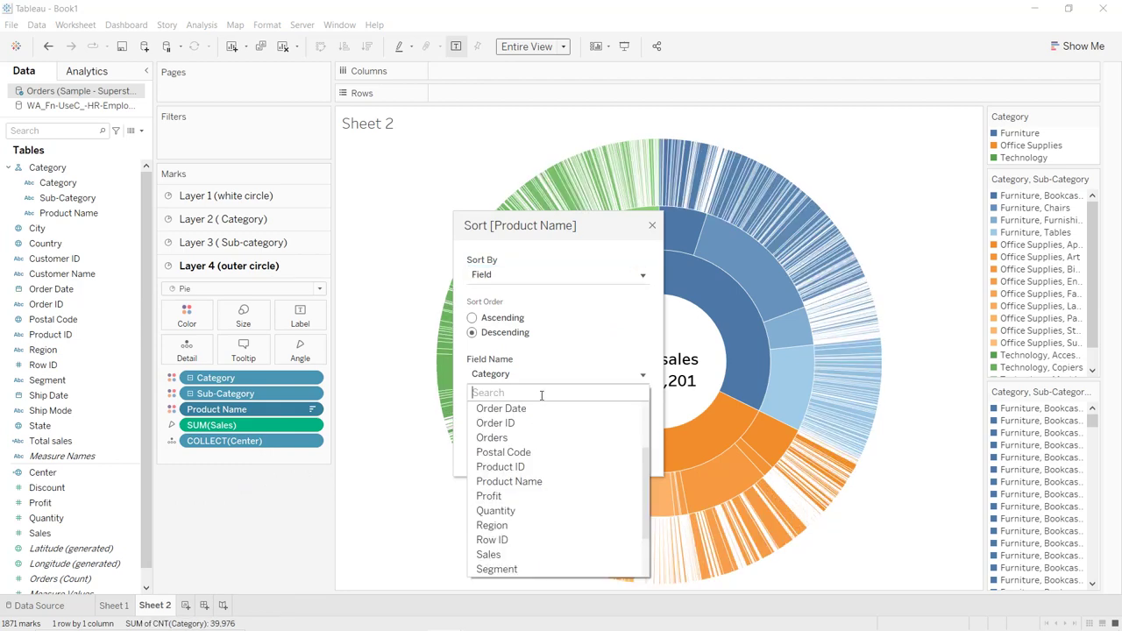
pyautogui.click(530, 555)
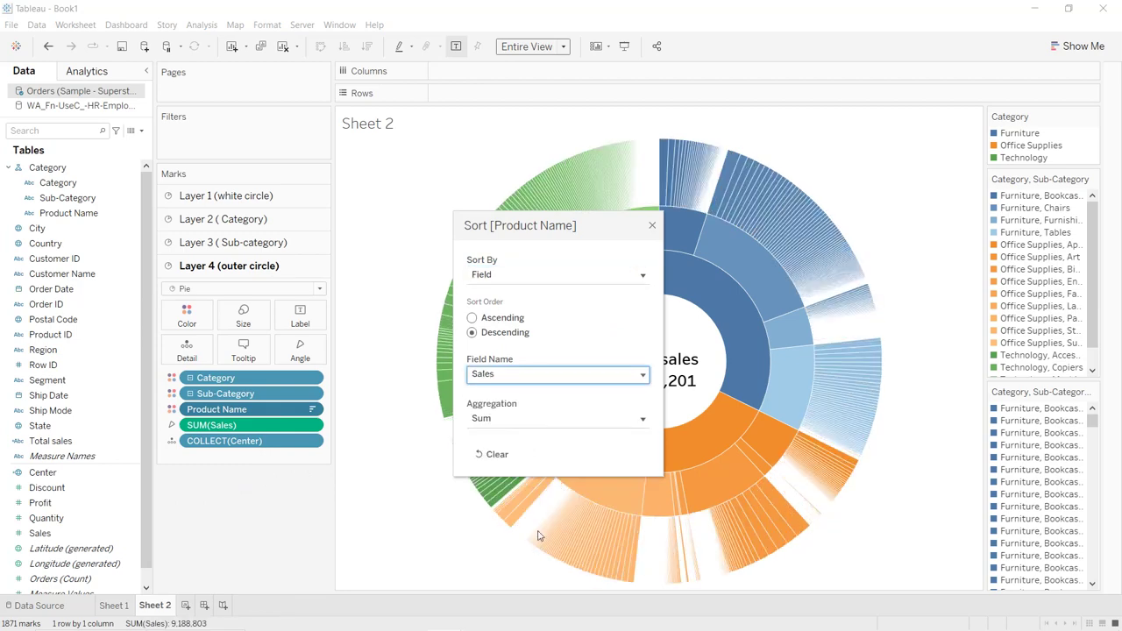
pyautogui.click(652, 226)
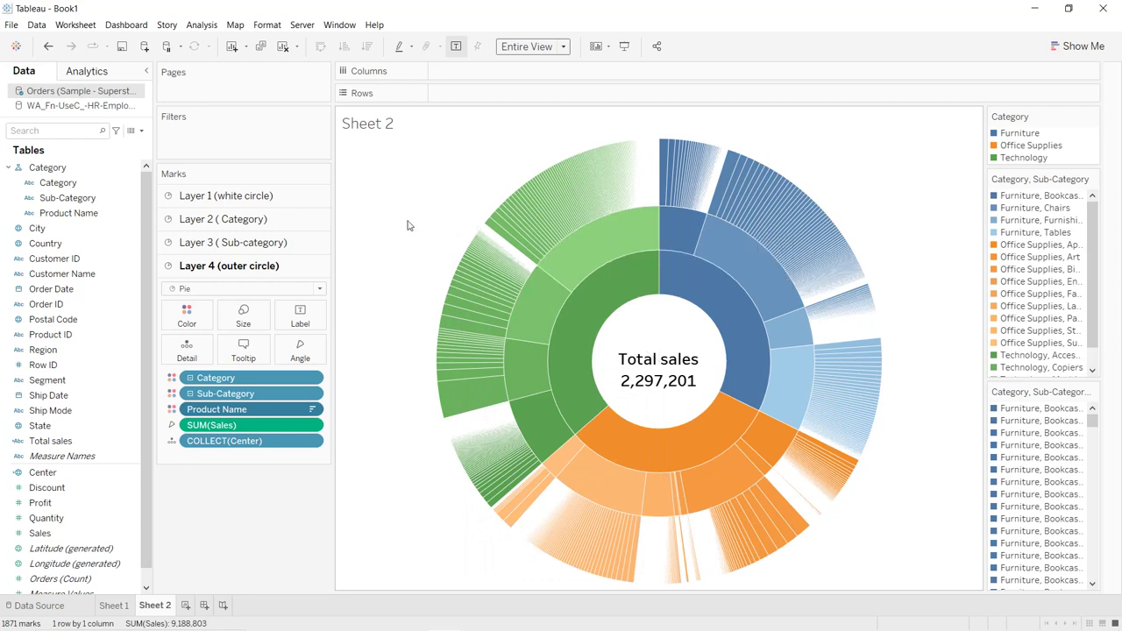